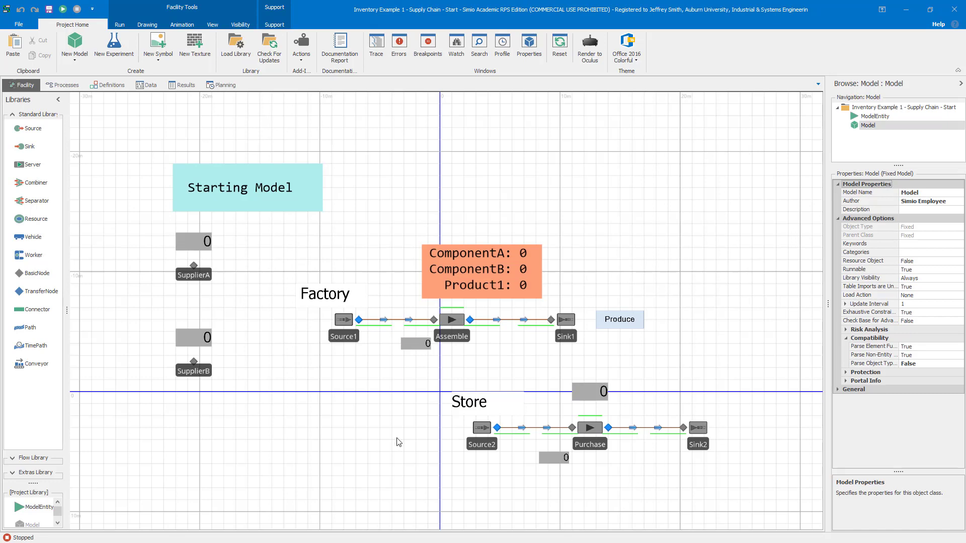
Step: Among the model's element definitions, examine the bill of materials of the Product1 material and close its editor
scroll(386, 443, "up", 2)
scroll(378, 442, "down", 2)
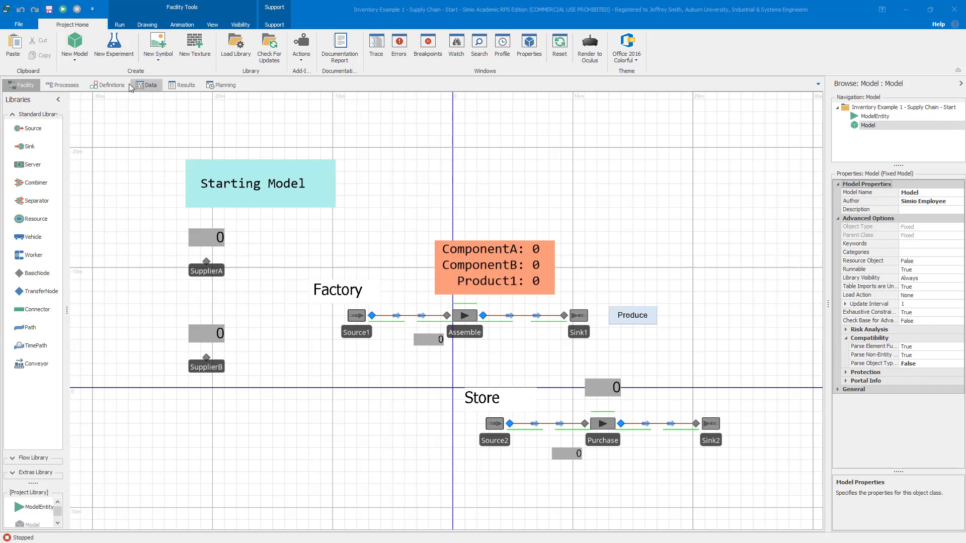
left_click(112, 85)
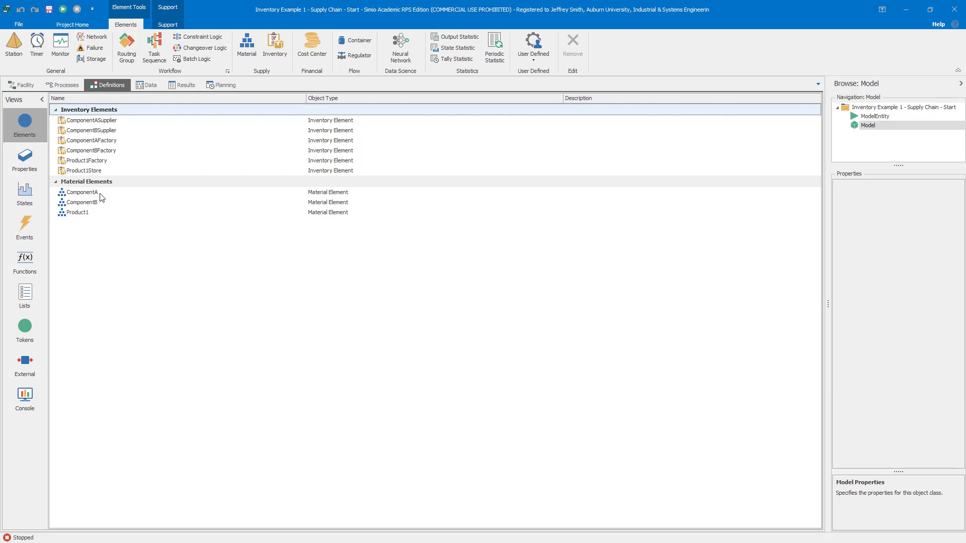
left_click(82, 213)
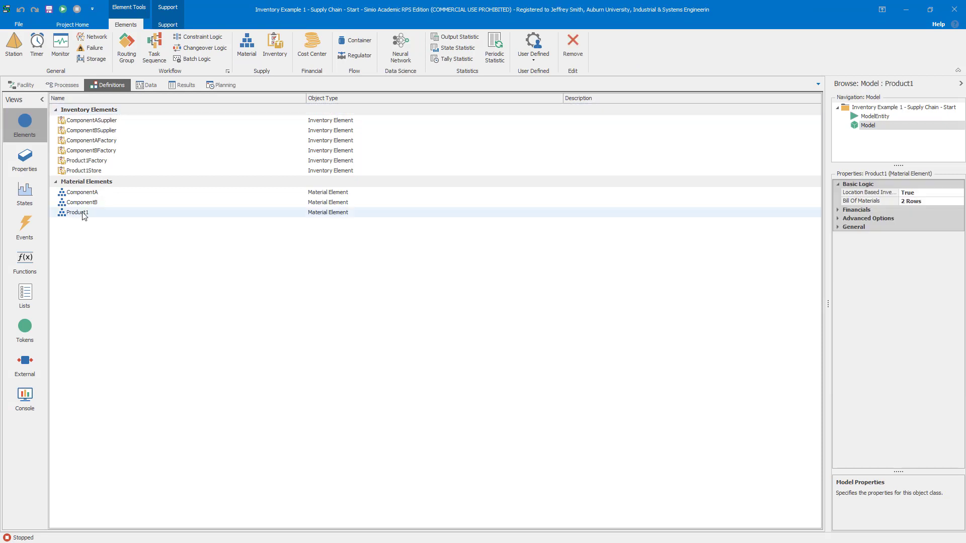
left_click(929, 202)
left_click(959, 201)
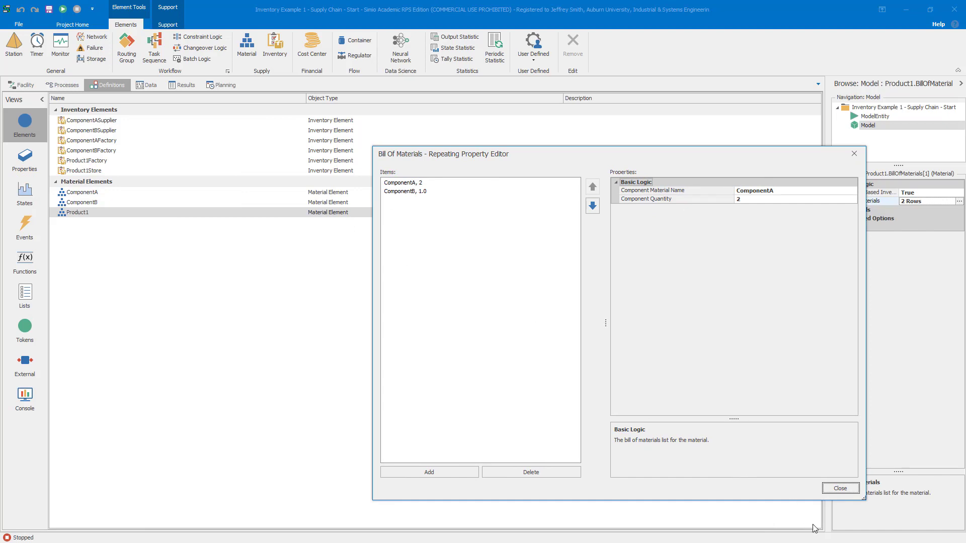
left_click(840, 488)
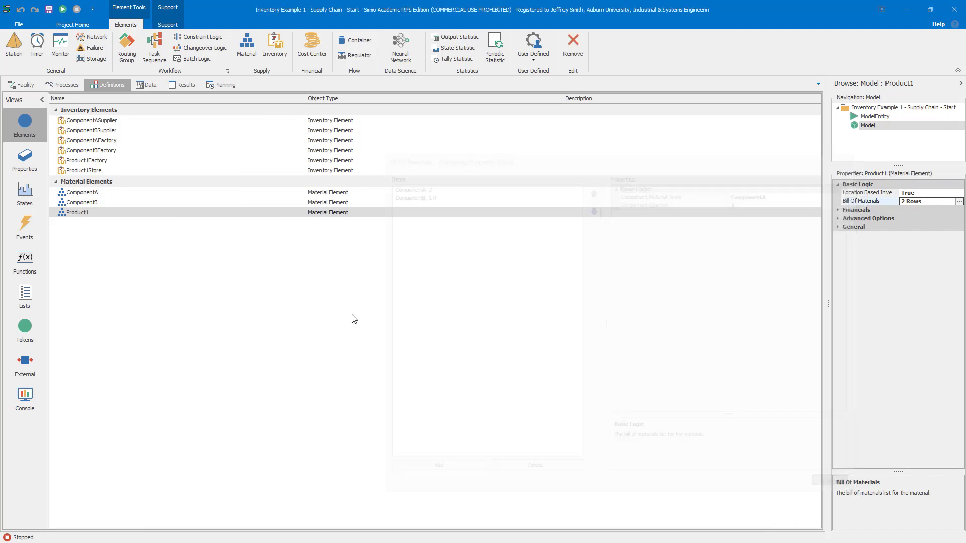
Step: Review the ComponentB and ComponentA materials and the Product1Store inventory element, and return to the facility layout
left_click(95, 202)
left_click(95, 193)
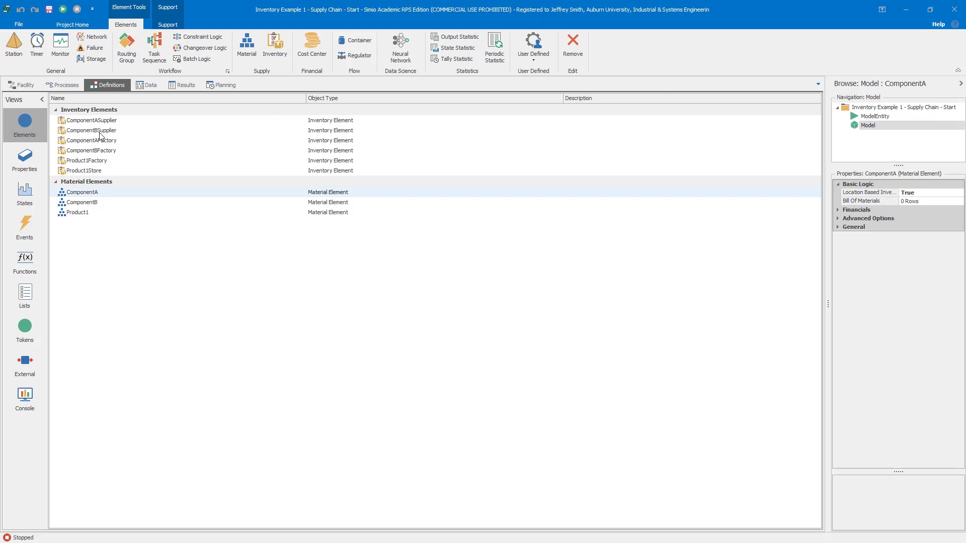
left_click(86, 171)
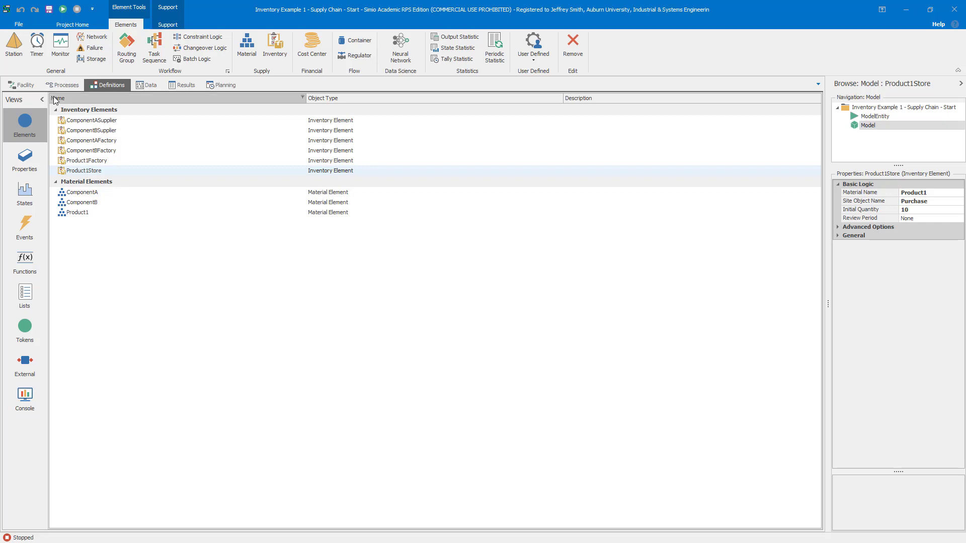
left_click(25, 85)
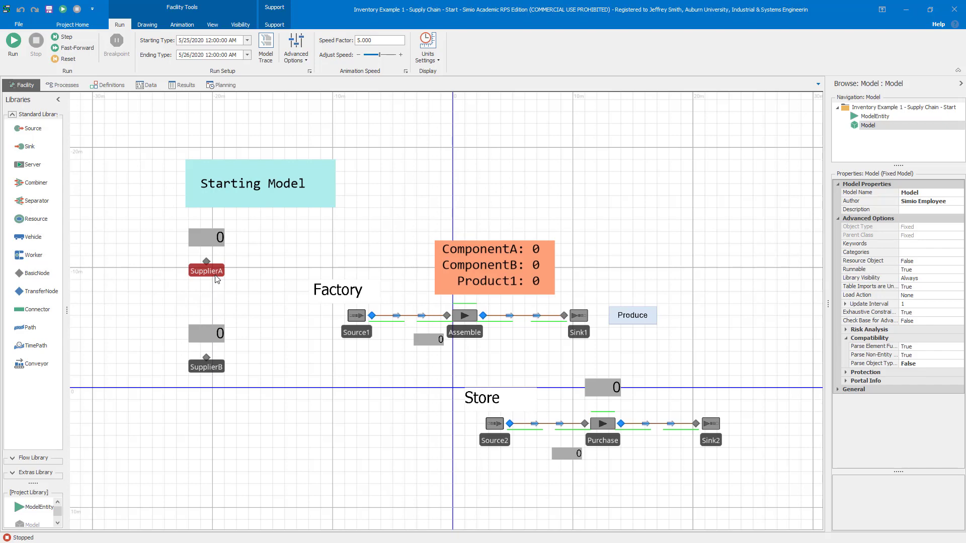
Step: Reopen the element definitions and compare the Product1 material with the Product1Store inventory's material, site and initial quantity
left_click(111, 85)
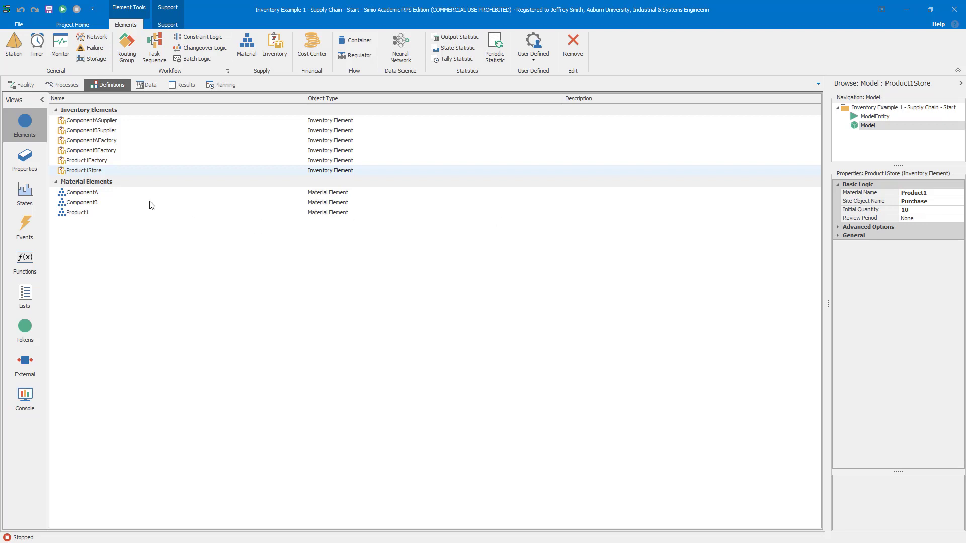
left_click(89, 215)
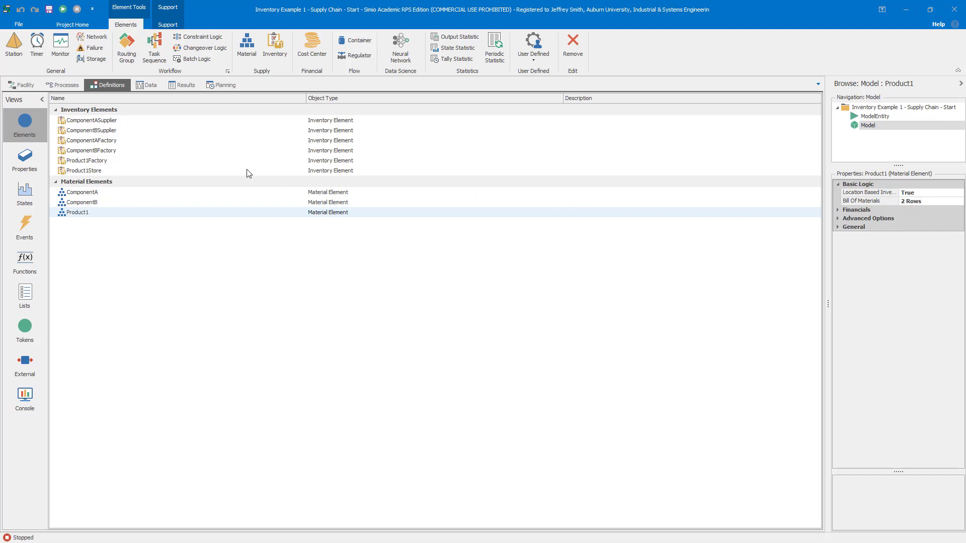
left_click(95, 174)
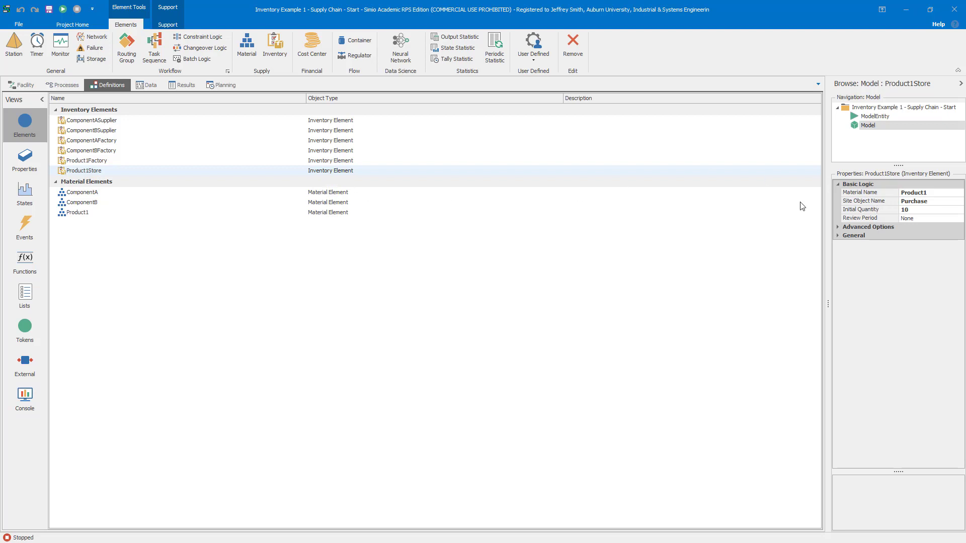
Step: Set the initial quantity of the Product1Factory inventory element to 20
left_click(95, 161)
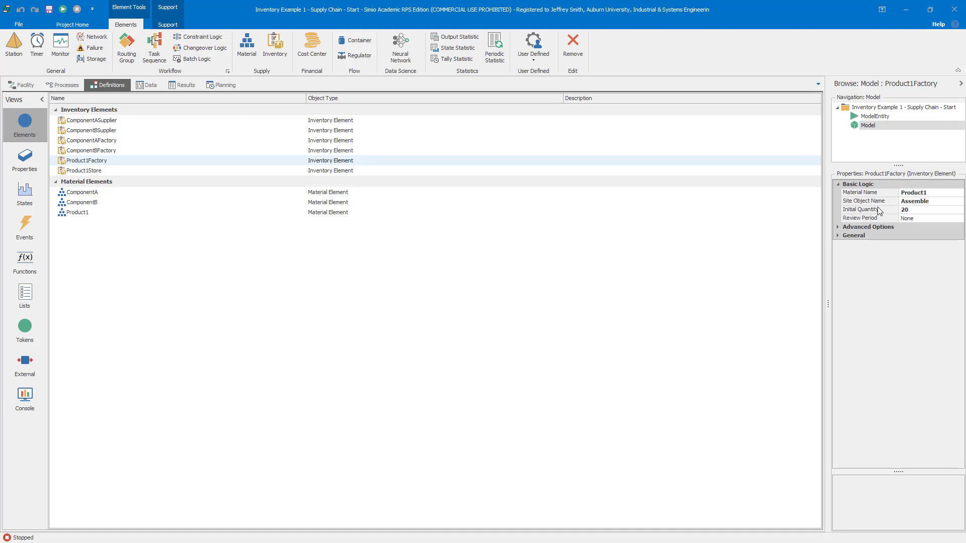
double_click(904, 208)
key("BackSpace")
type("20")
Step: Check the site objects and initial quantities of the ComponentB and ComponentA inventories at the factory and the suppliers
left_click(127, 152)
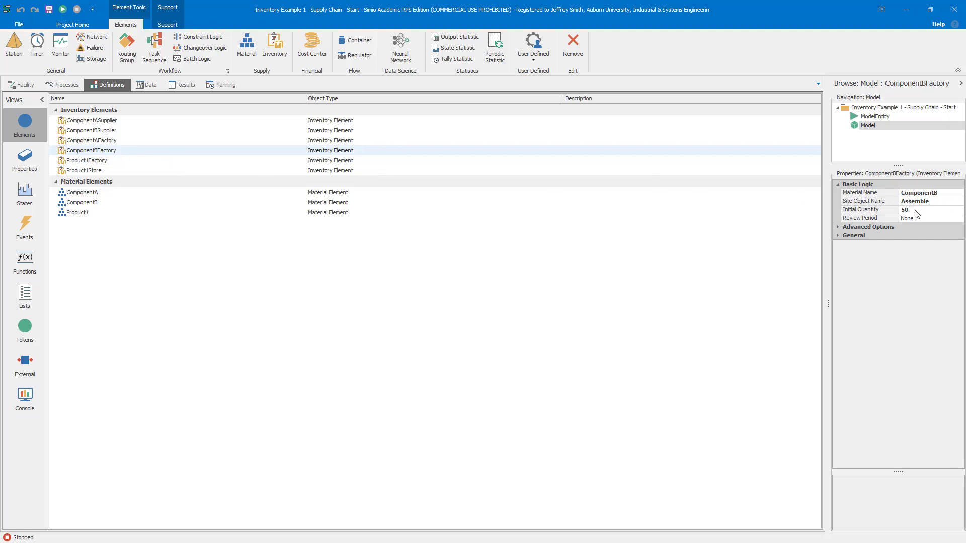
left_click(99, 143)
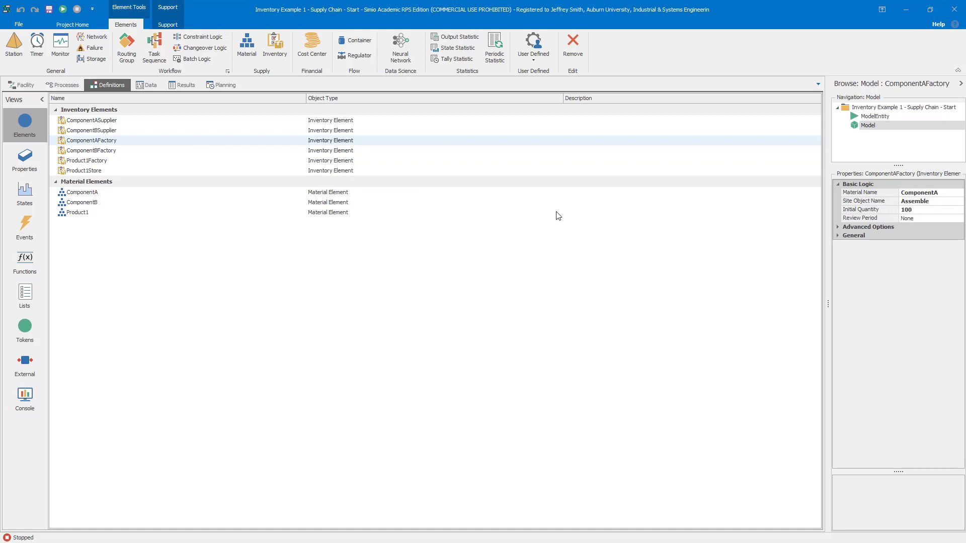
left_click(96, 122)
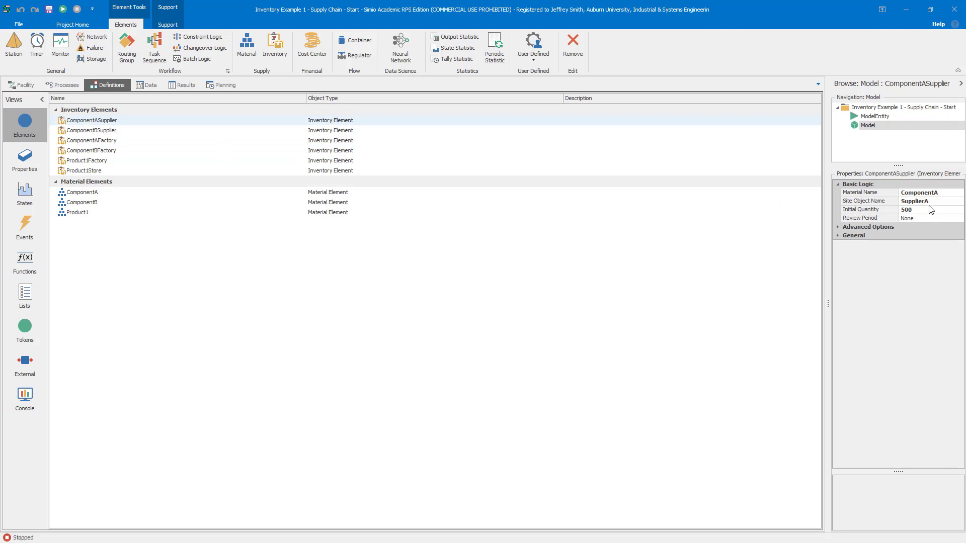
left_click(107, 132)
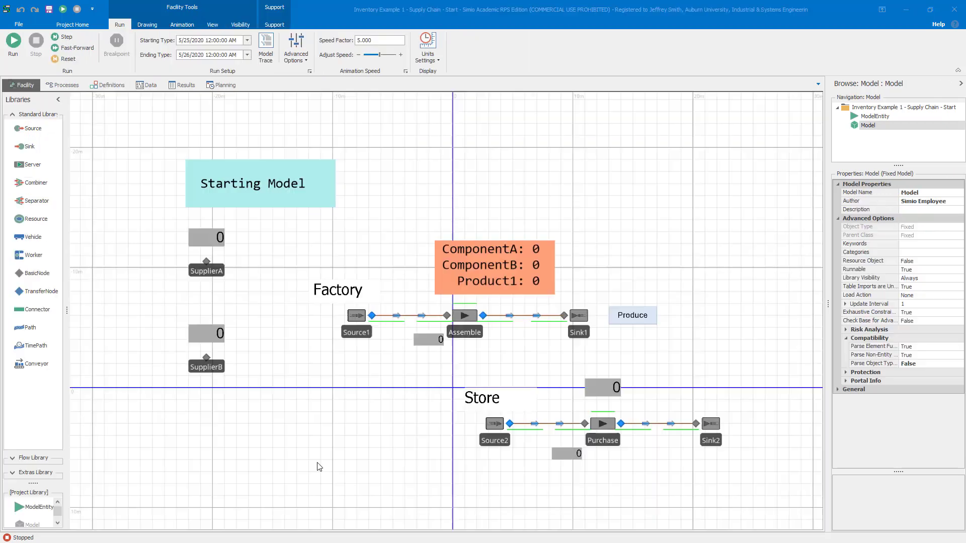
Step: In the Store area of the facility layout, examine the entity arrival settings of Source2
scroll(258, 411, "up", 5)
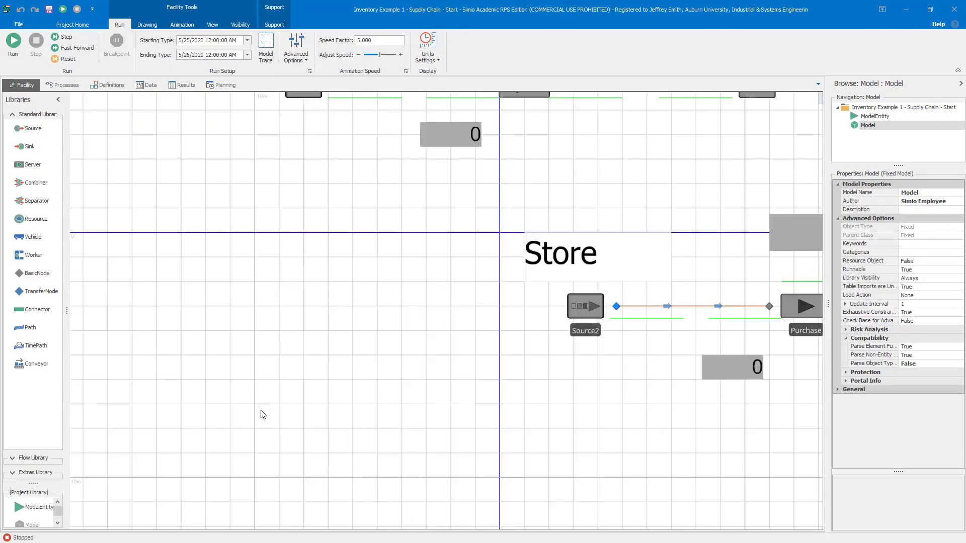
left_click_drag(388, 449, 235, 453)
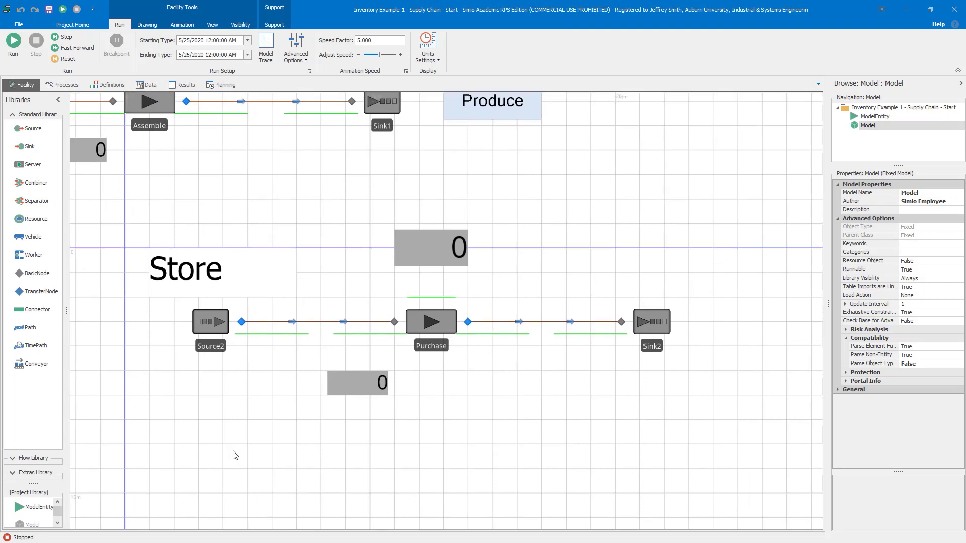
left_click_drag(827, 304, 804, 302)
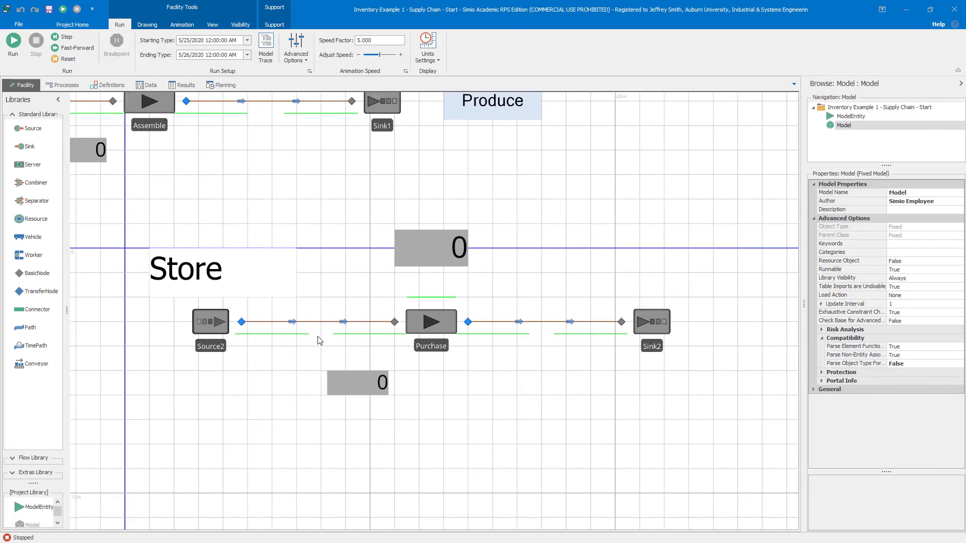
left_click(222, 322)
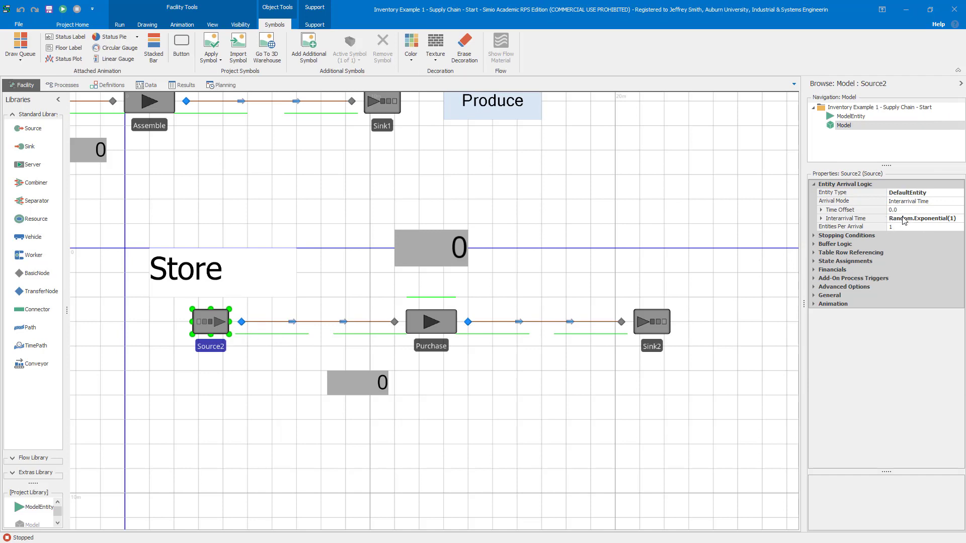
Step: Examine the Purchase server's processing task and its material requirements, and close the task editor
left_click(421, 323)
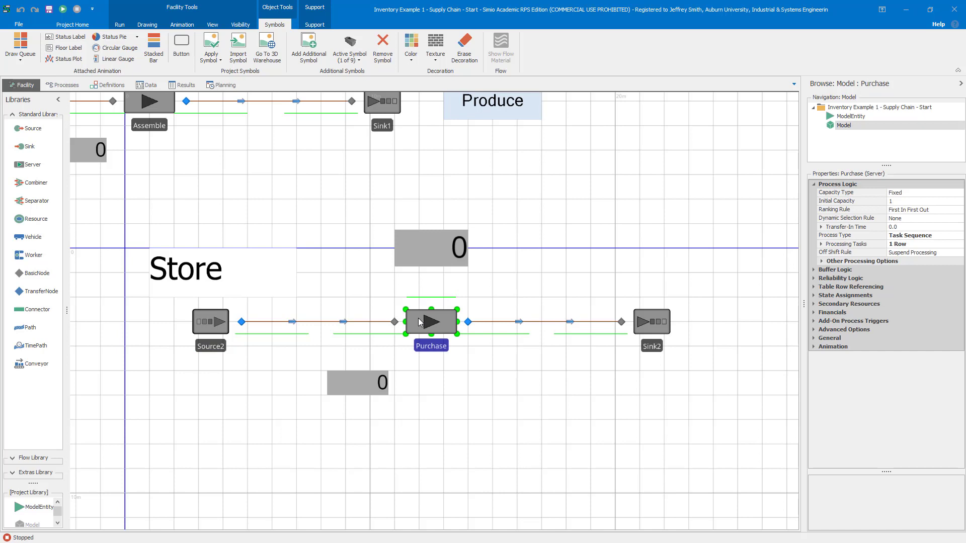
left_click(917, 245)
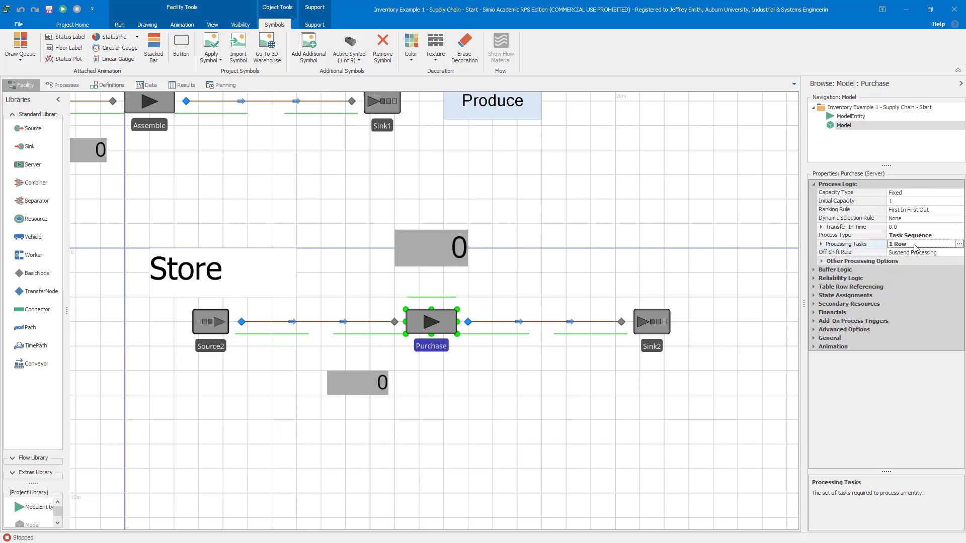
left_click(959, 244)
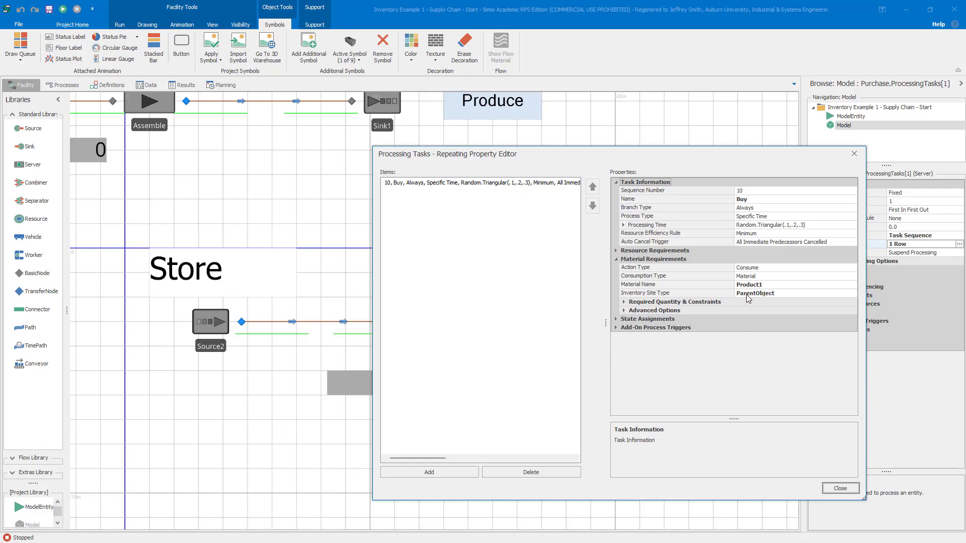
left_click(841, 488)
Step: Inspect Sink2 and the expressions of the two Store status labels above and below the Purchase server
left_click(648, 329)
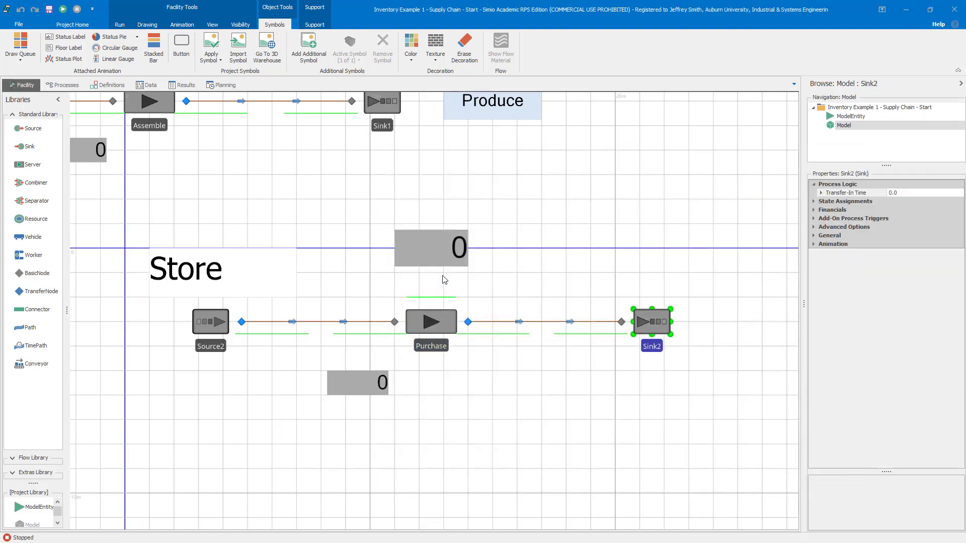
left_click(435, 253)
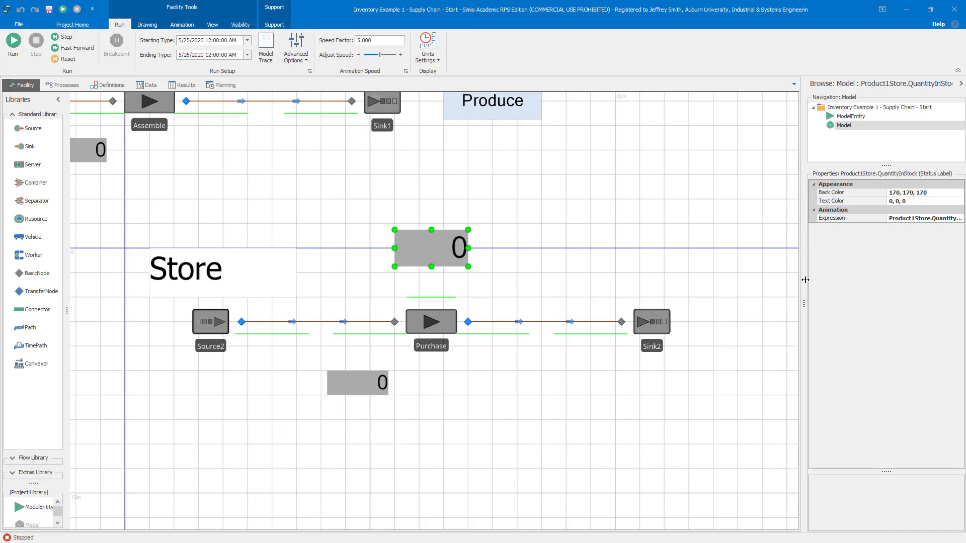
left_click_drag(758, 276, 757, 275)
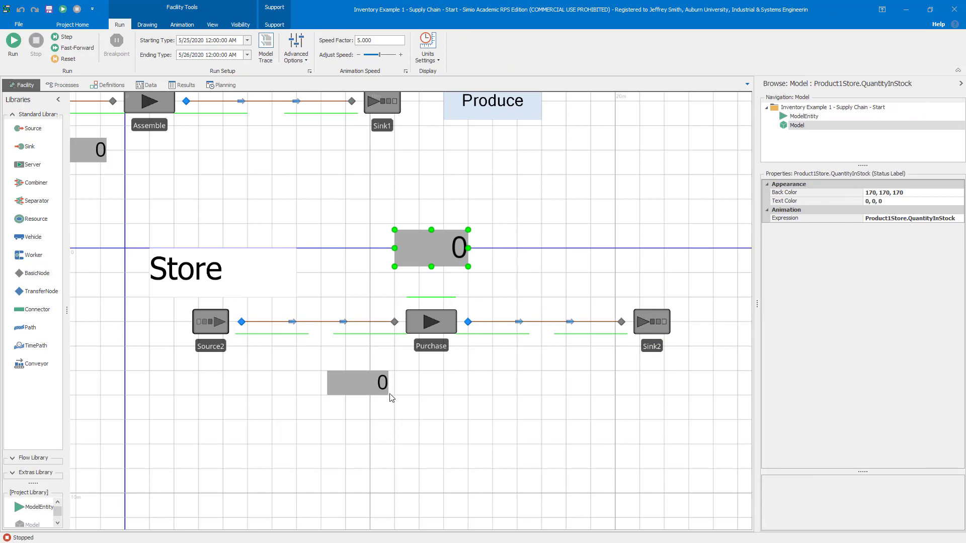
left_click(375, 392)
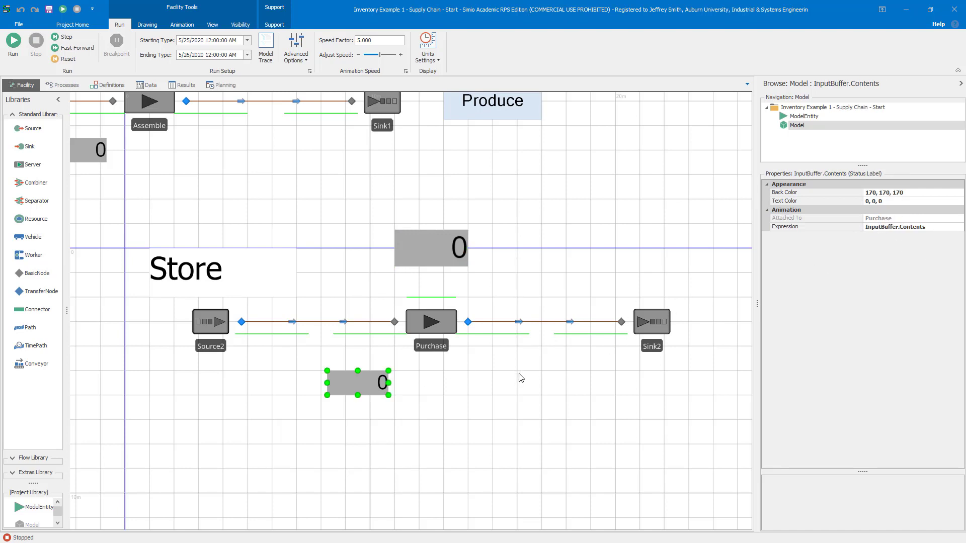
Step: Step into the simulation and run it to observe the Store's stock and waiting customers, and stop the run
left_click(602, 216)
left_click(67, 36)
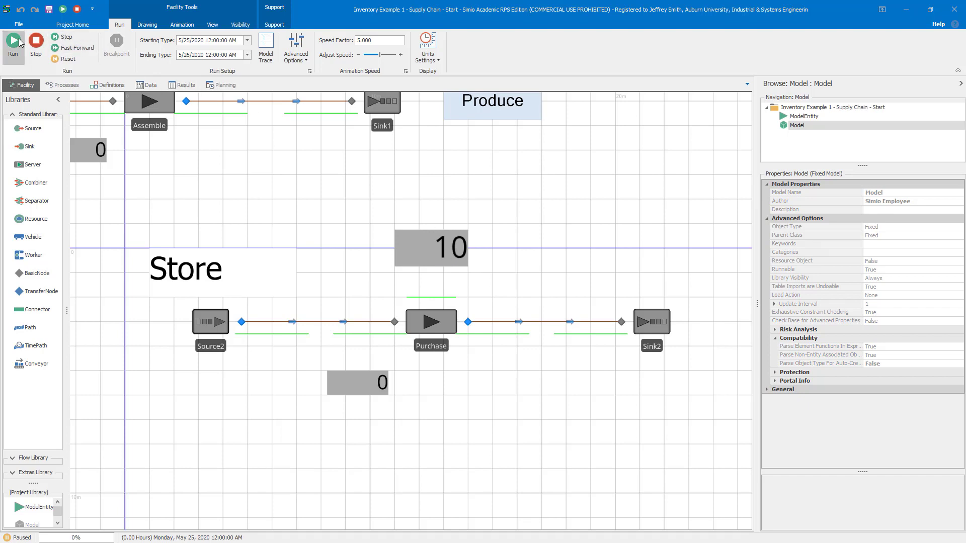
left_click(14, 40)
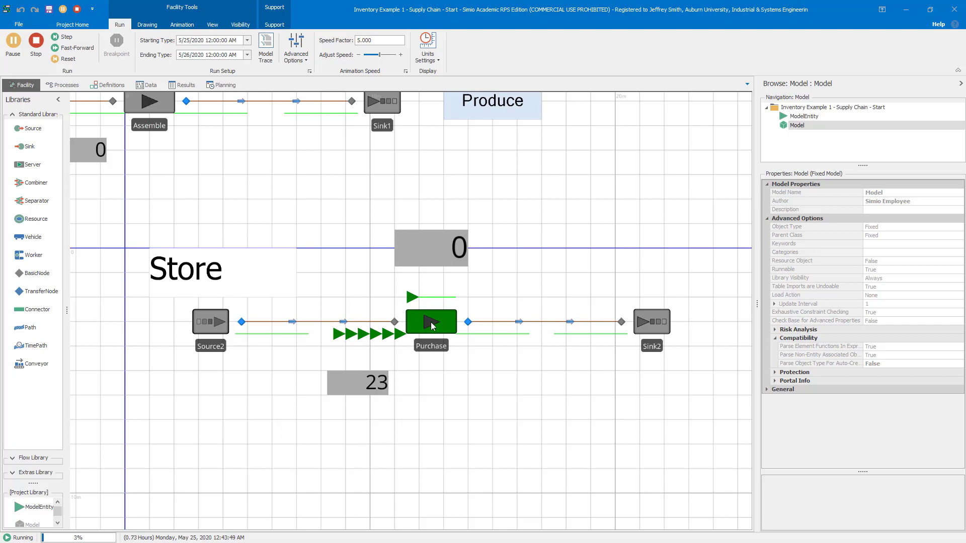
left_click(35, 40)
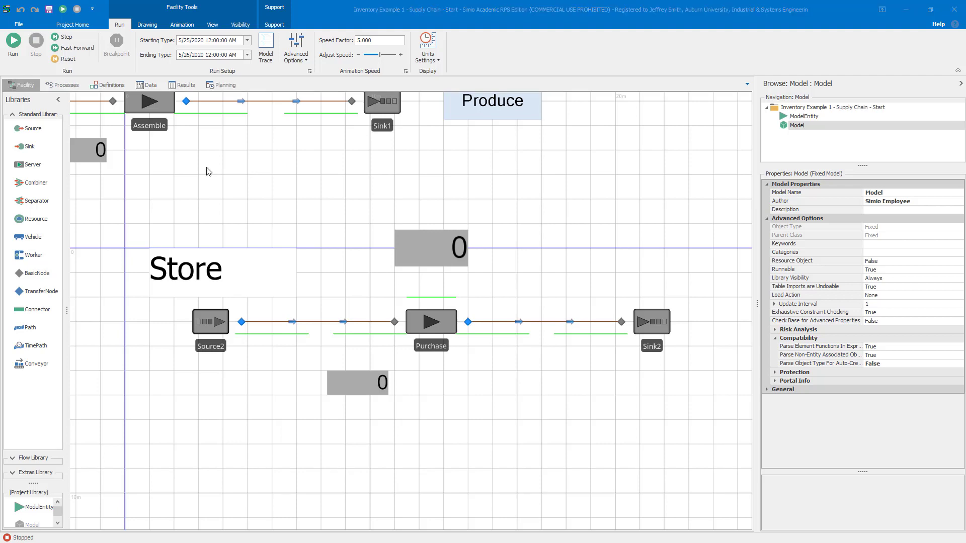
Step: Draw a status plot in the empty area above the Factory line, beside the orange inventory label
left_click_drag(208, 162, 310, 334)
scroll(310, 334, "down", 4)
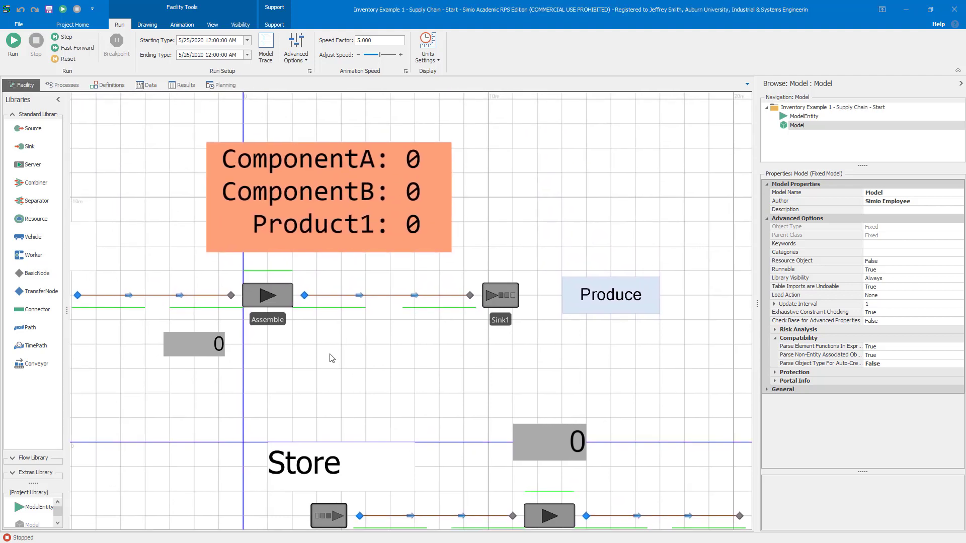
left_click_drag(328, 369, 313, 380)
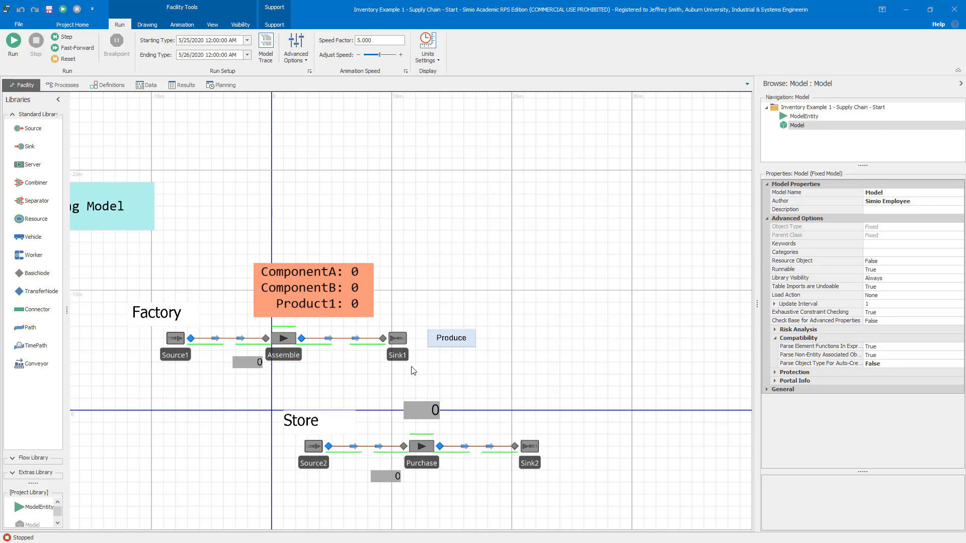
left_click_drag(369, 384, 371, 414)
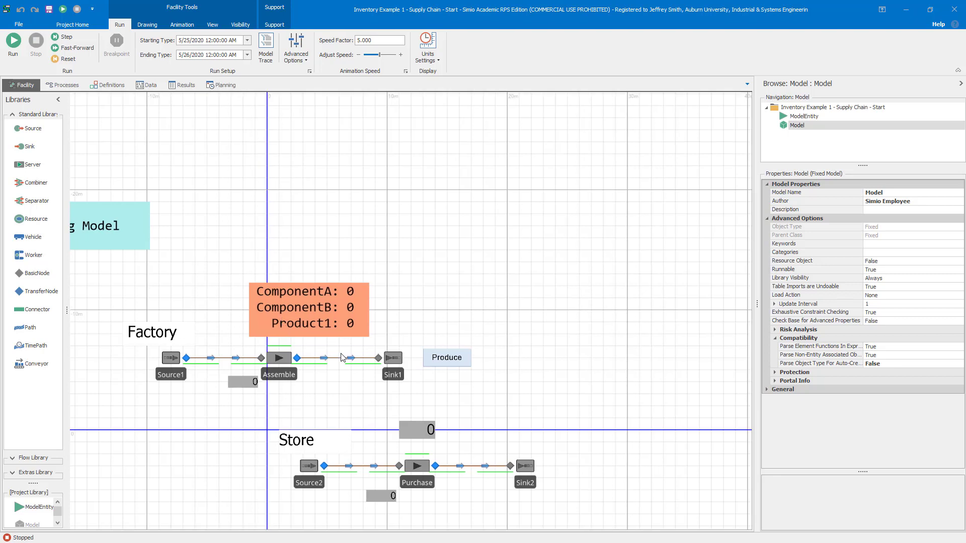
left_click_drag(423, 317, 404, 313)
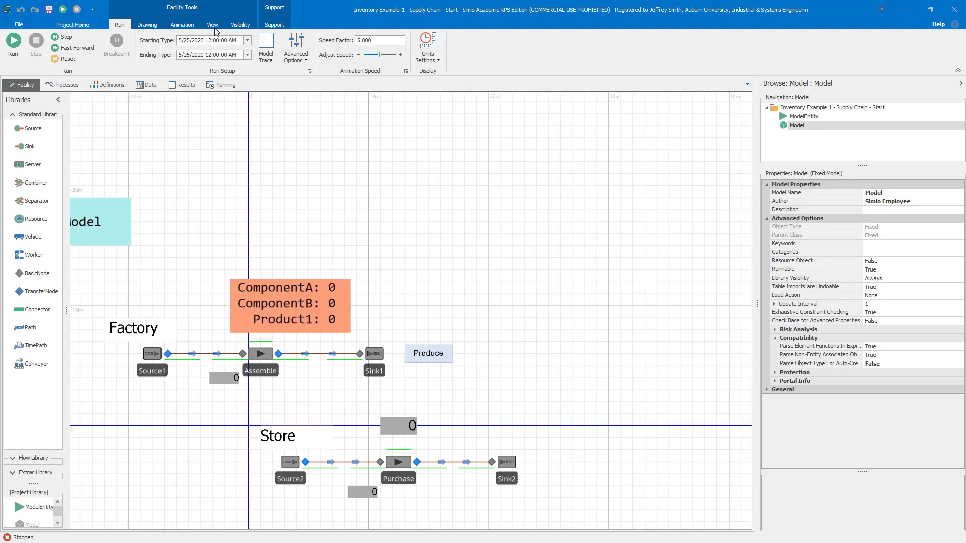
left_click(182, 25)
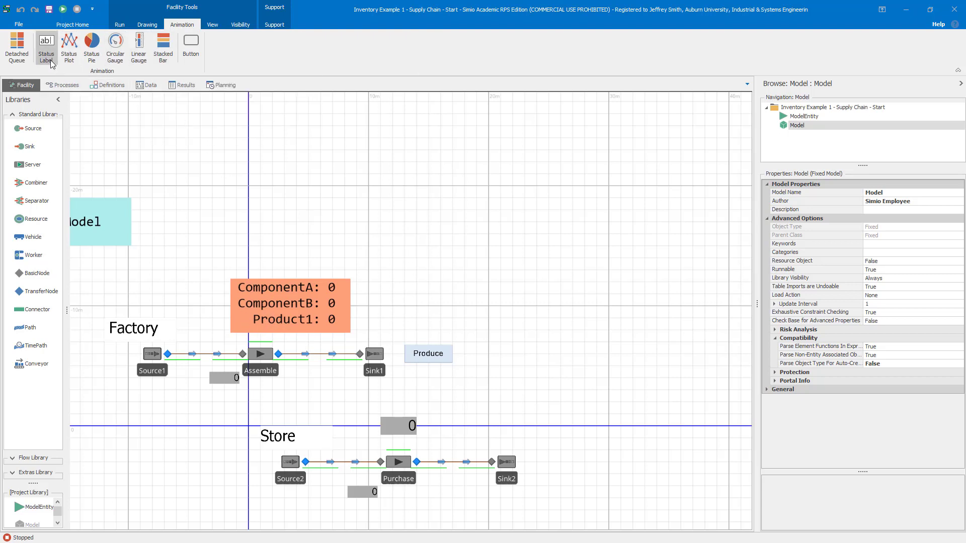
left_click(70, 52)
left_click_drag(367, 171, 631, 313)
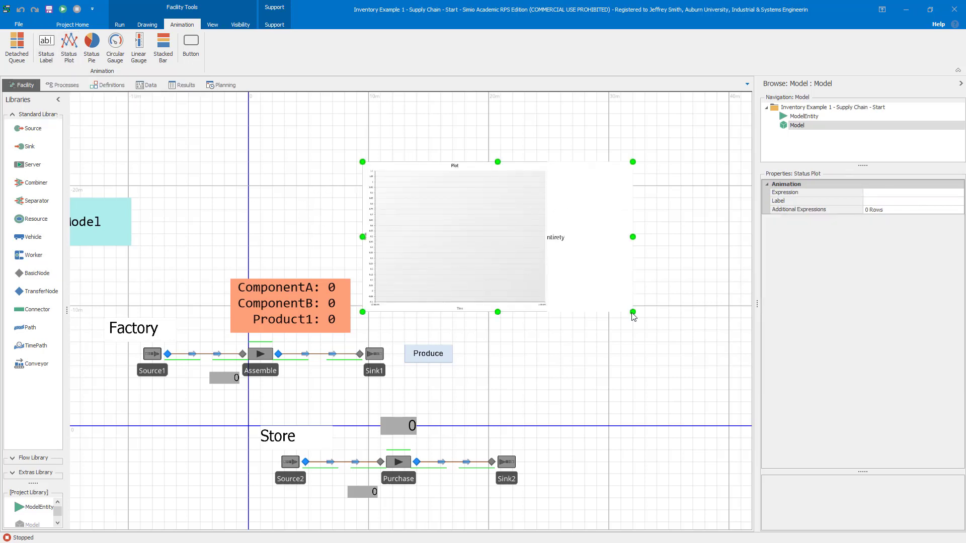
Step: Set the status plot's text scale to 0.5 and its title to "Product1 at Factory"
left_click(147, 48)
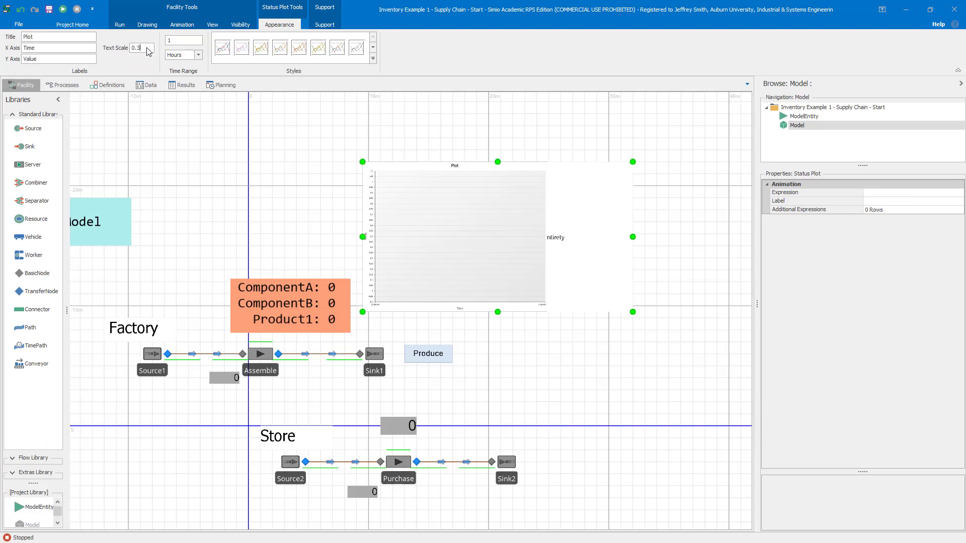
key("Return")
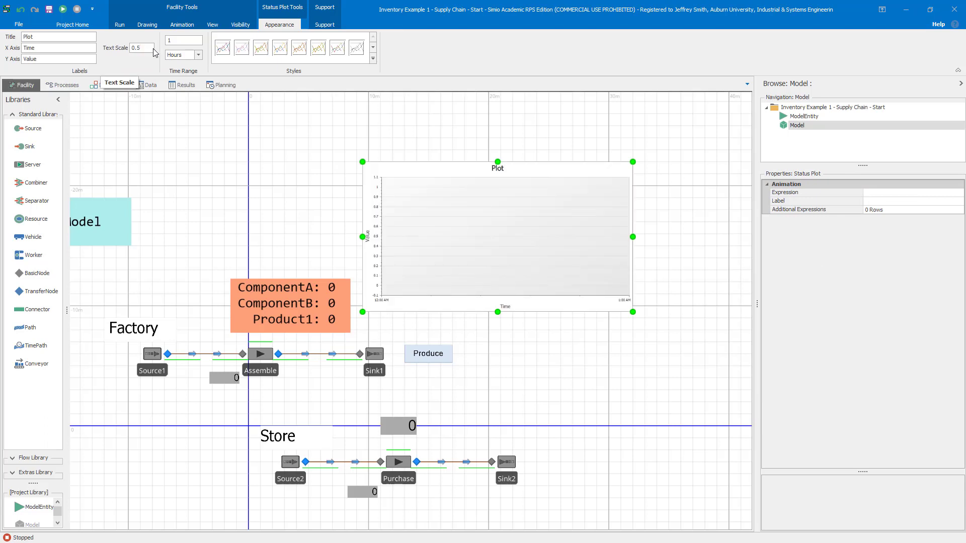
double_click(34, 36)
type("P")
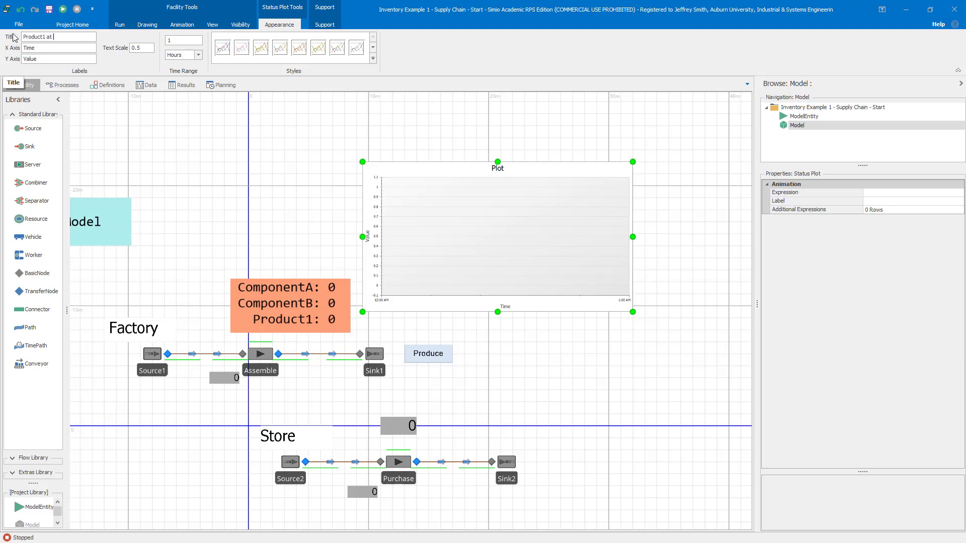
key("Return")
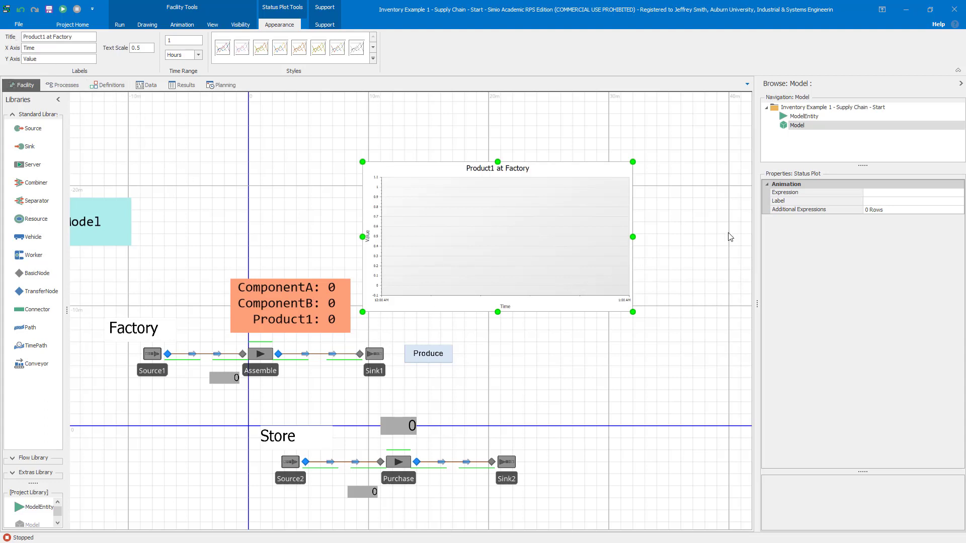
Step: Add a plot line to the status plot's additional expressions with expression Product1Factory.QuantityInStock and label "In Stock"
left_click(910, 210)
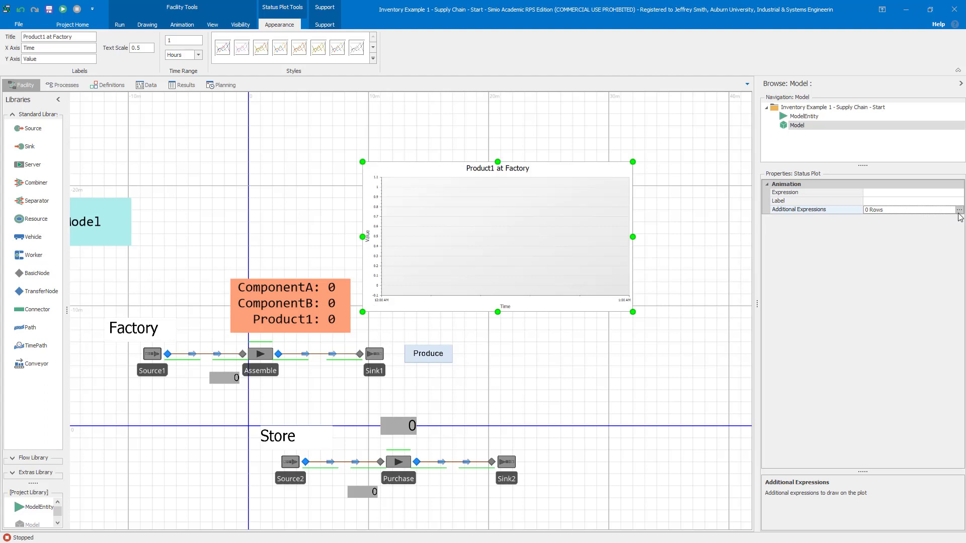
left_click(960, 210)
left_click(468, 469)
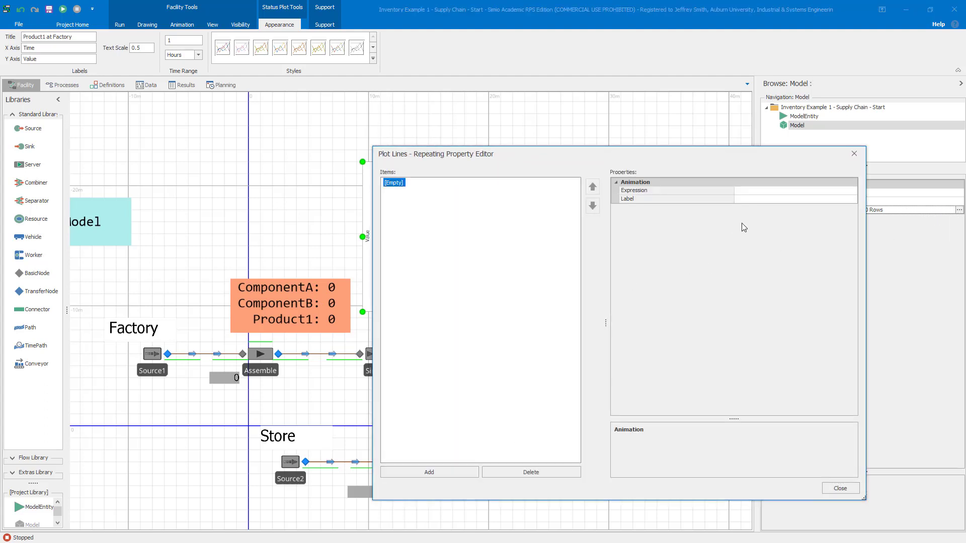
left_click(756, 192)
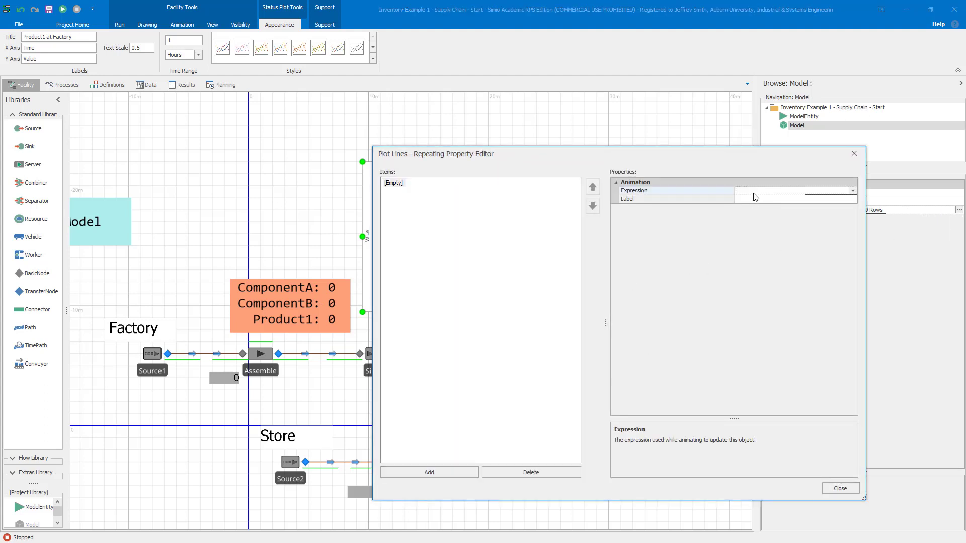
left_click(853, 191)
type("P")
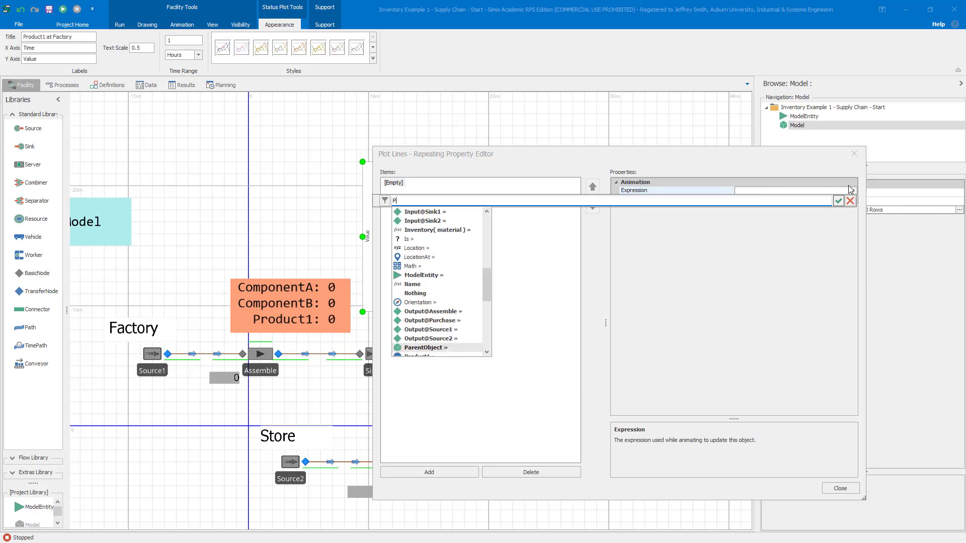
type("roduct1")
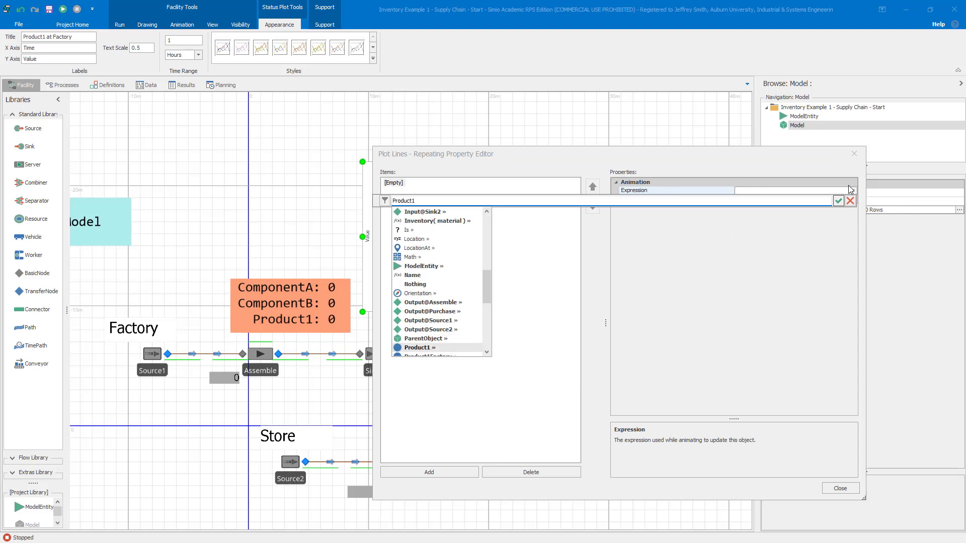
type("Factory.")
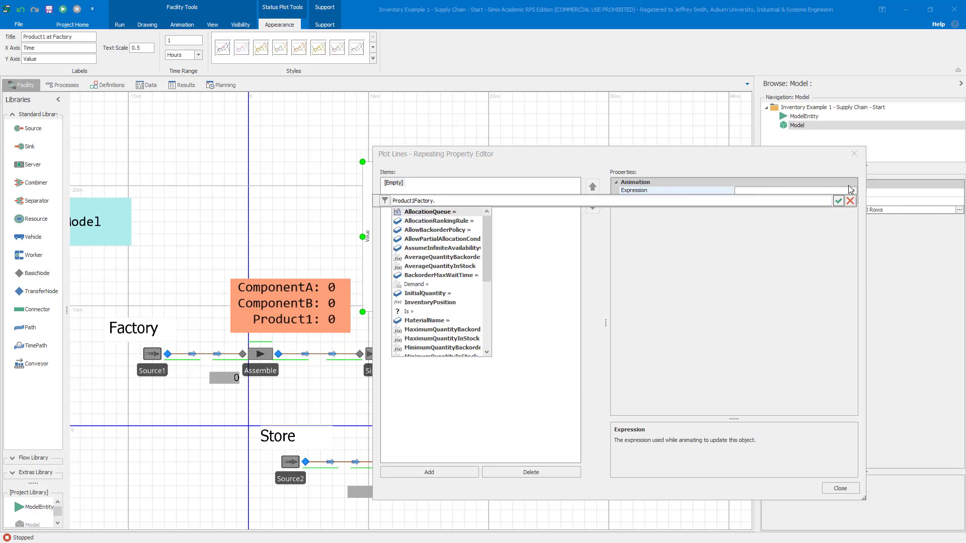
type("Quantit")
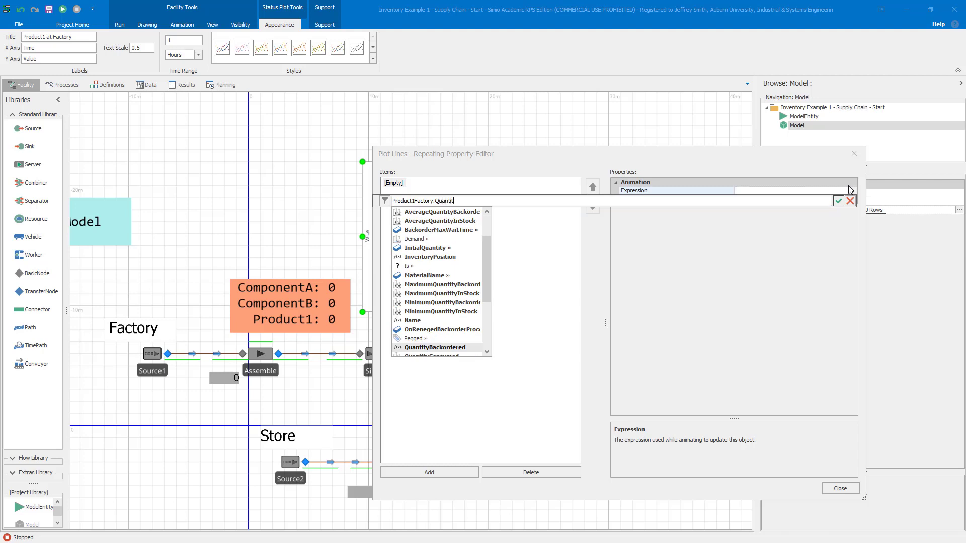
type("yIn")
key("Return")
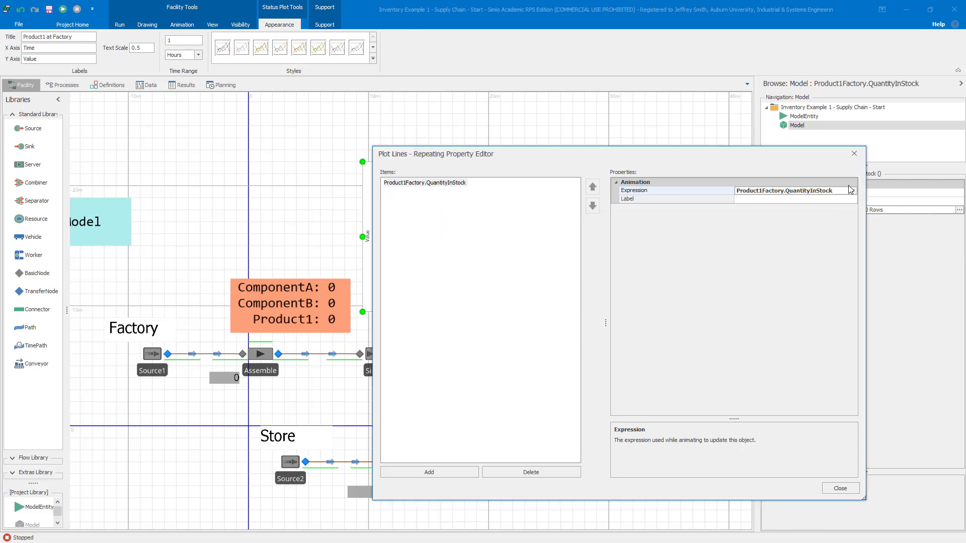
left_click(836, 201)
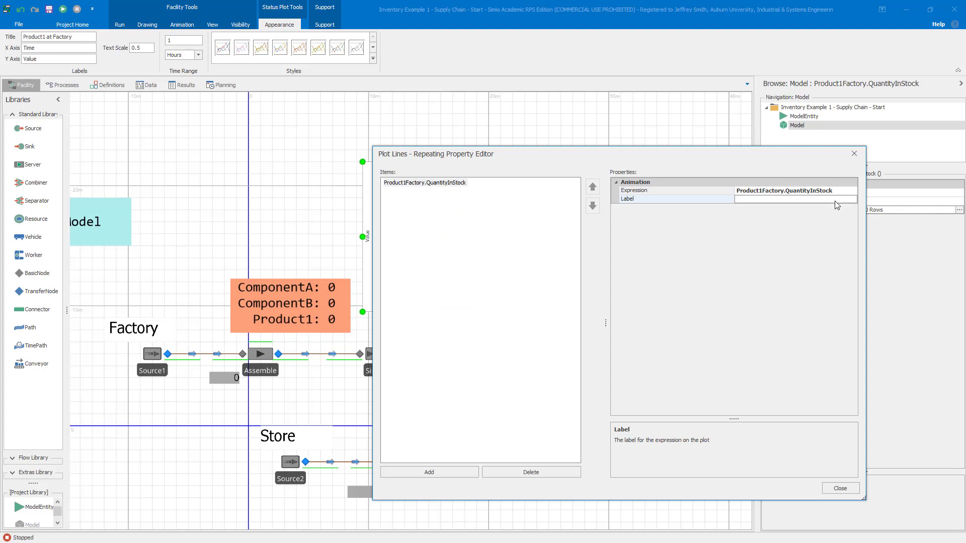
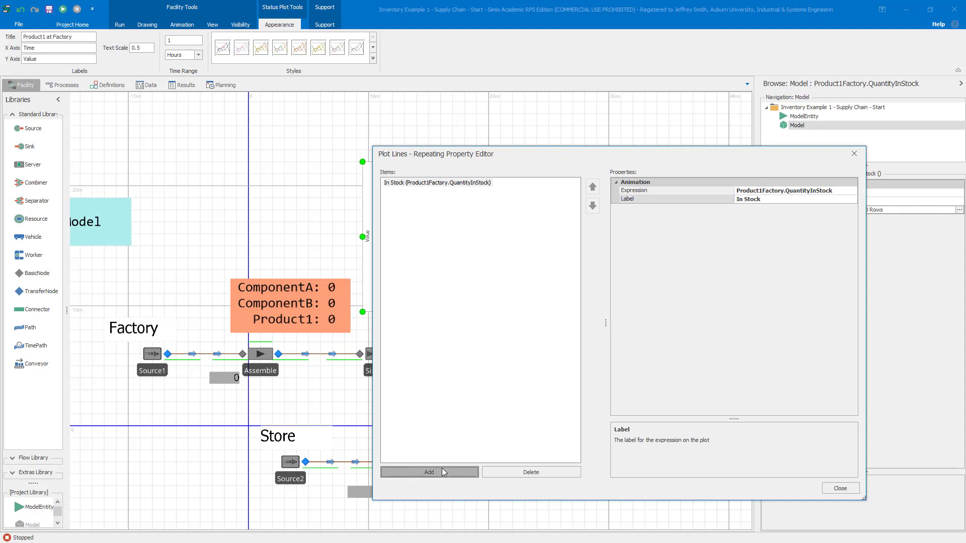
Step: Add a second plot line with expression Product1Factory.QuantityBackordered and label "Backordered", and close the plot line editor
left_click(827, 191)
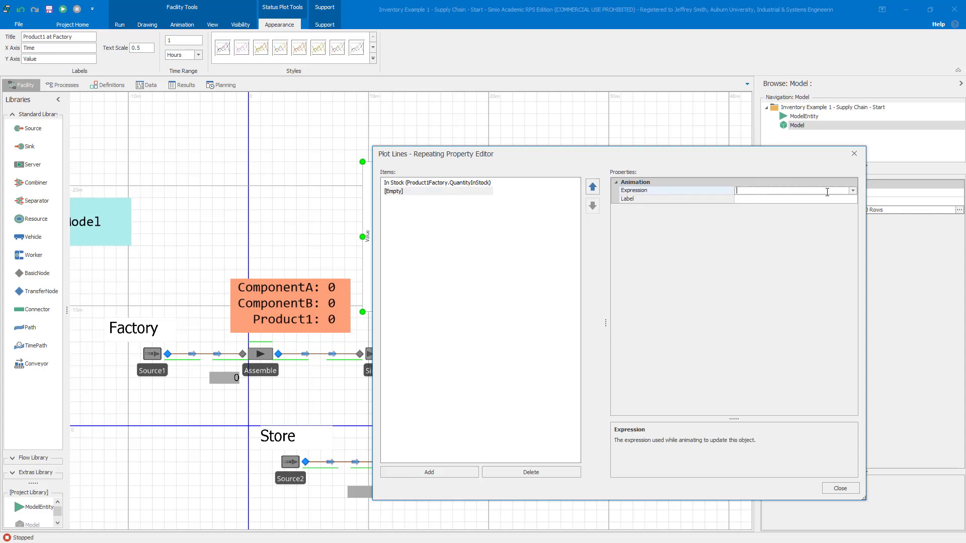
left_click(853, 190)
type("P")
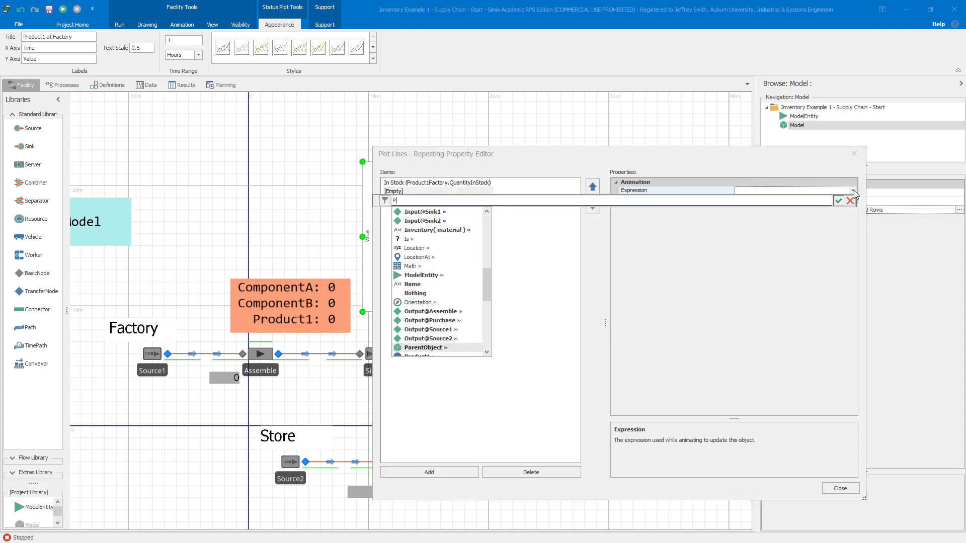
type("roduct1Fa")
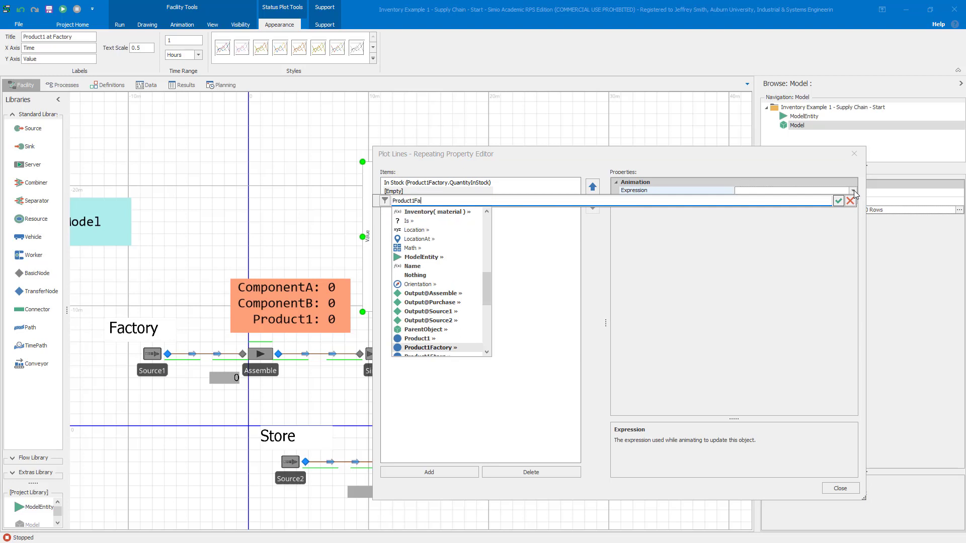
type("ctory.Qua")
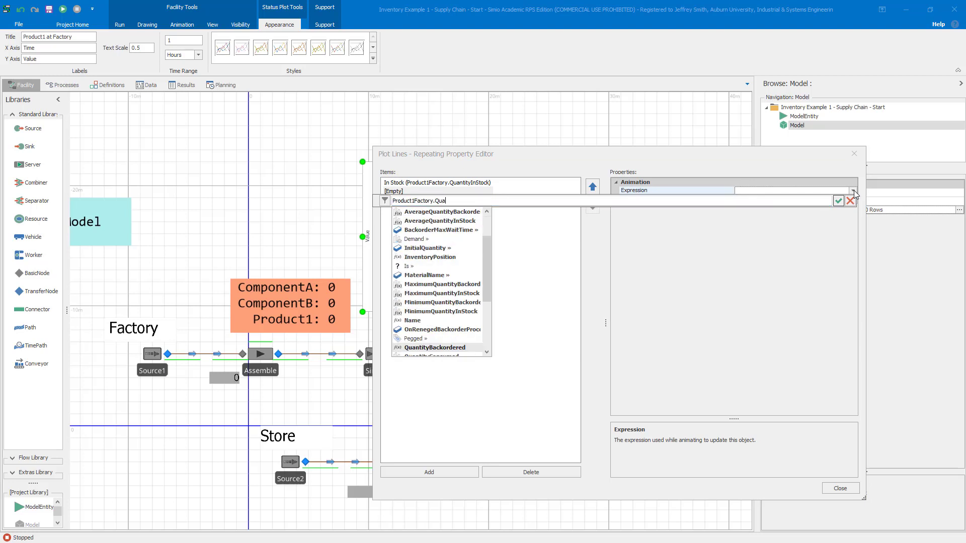
type("n")
key("Tab")
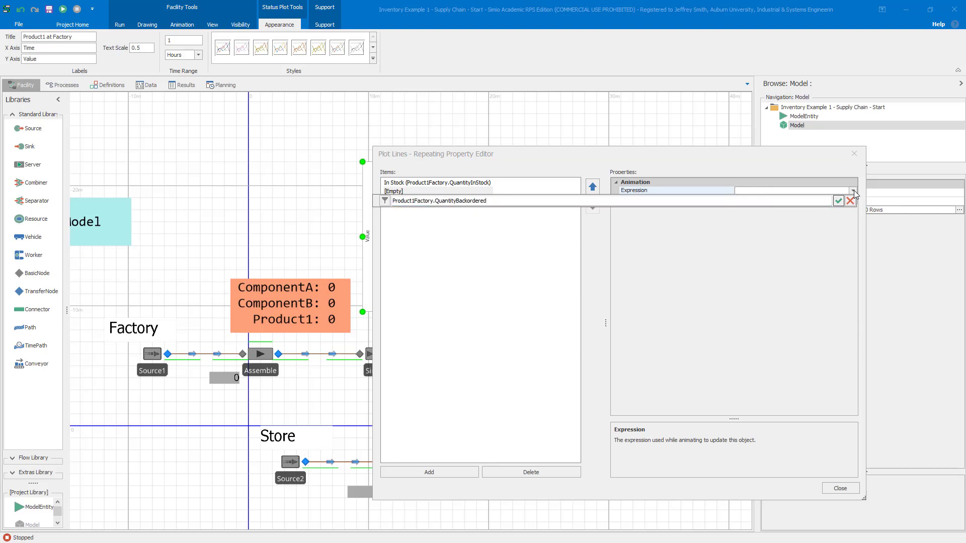
key("Return")
left_click(812, 199)
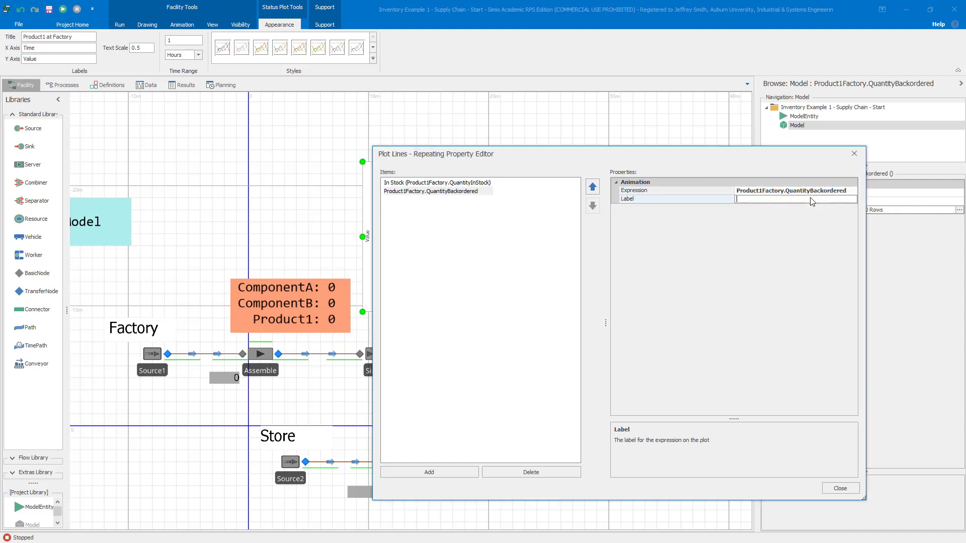
type("Backordered")
key("Return")
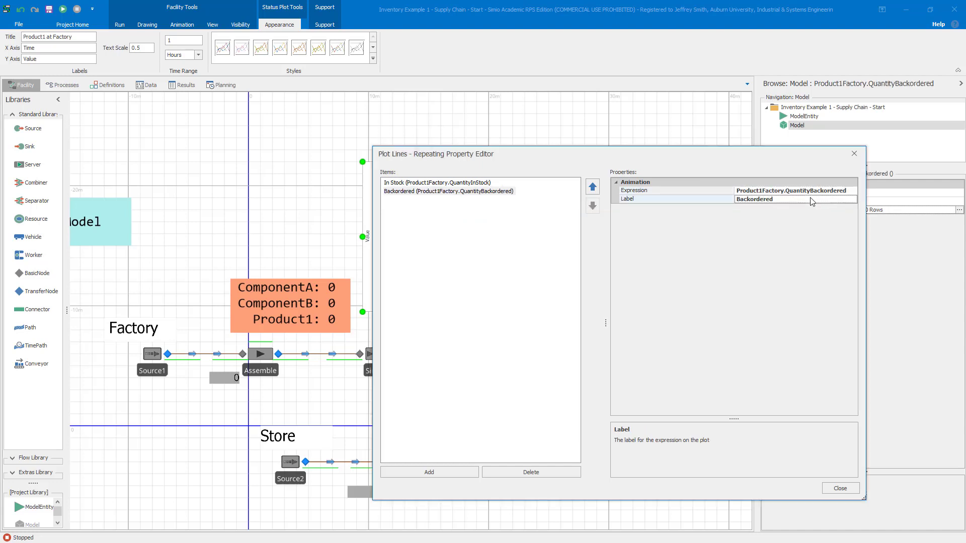
left_click(852, 487)
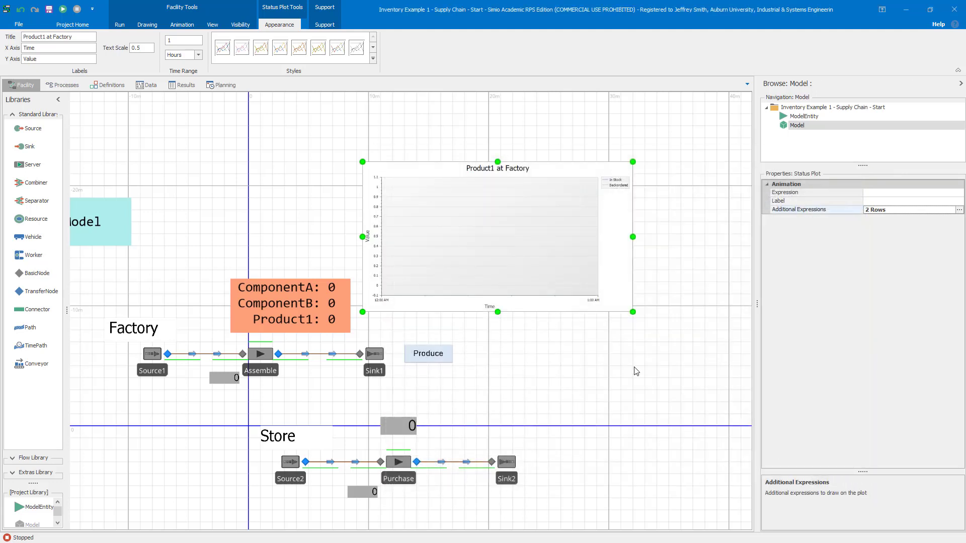
left_click(623, 356)
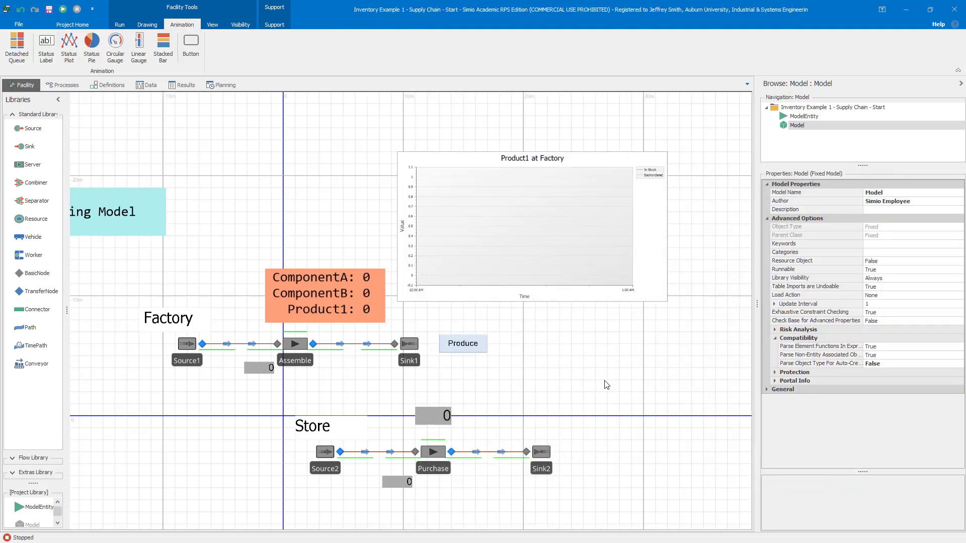
Step: Examine the embedded expressions in the text of the orange Factory inventory label, and close the label text editor
mouse_move(606, 385)
left_mouse_down()
mouse_move(625, 384)
mouse_move(615, 380)
mouse_move(616, 389)
left_mouse_up()
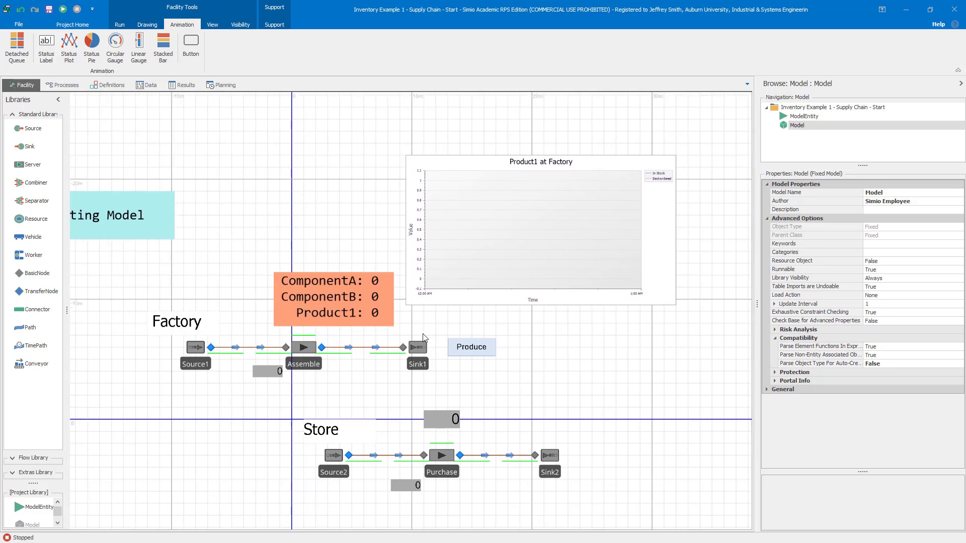
left_click(360, 305)
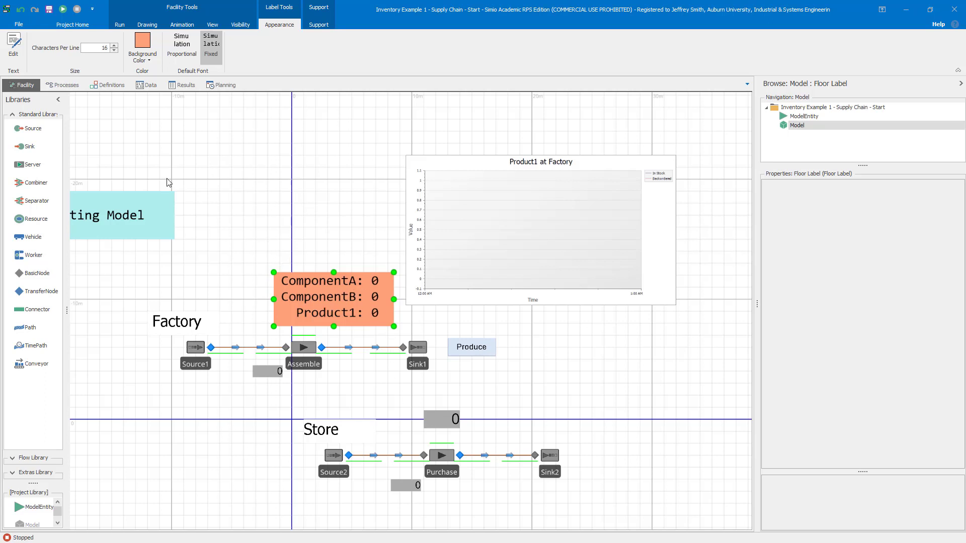
left_click(13, 45)
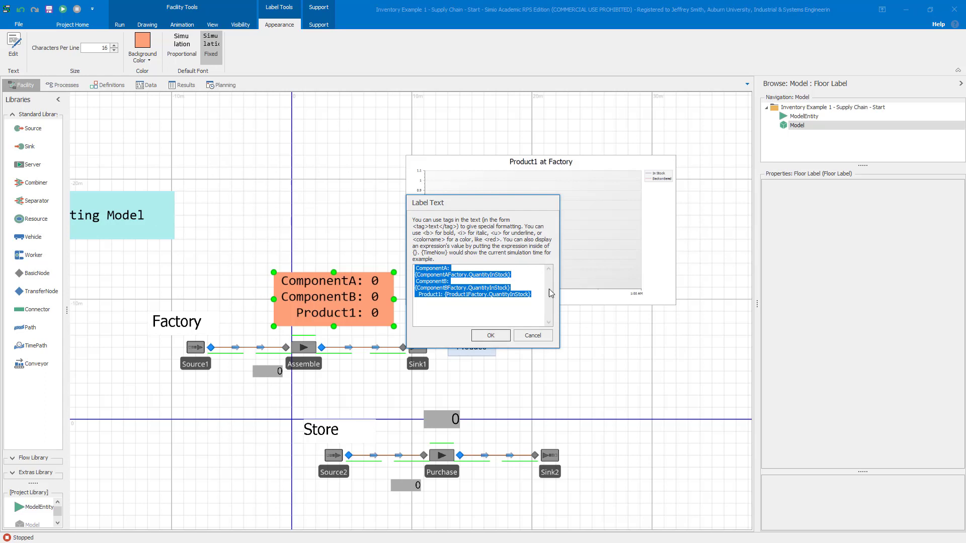
left_click_drag(560, 283, 681, 272)
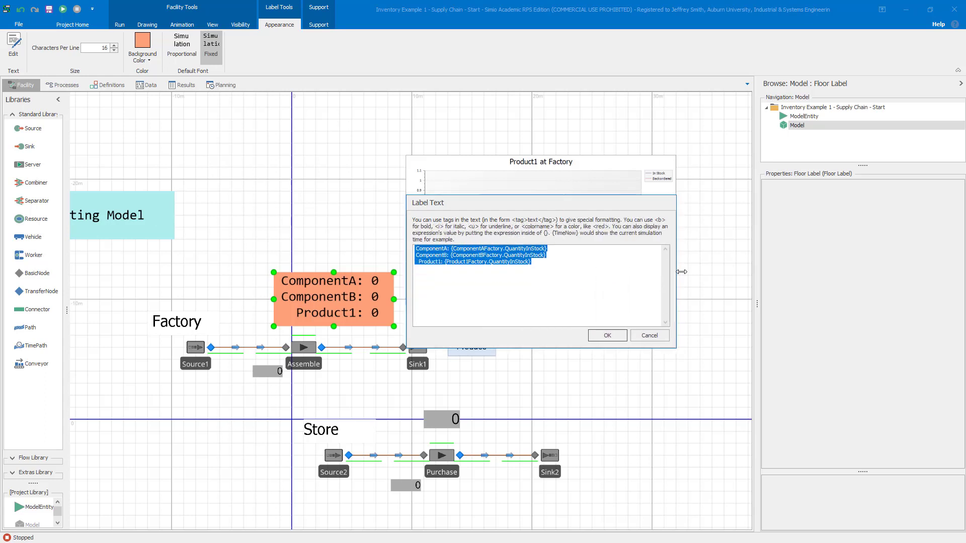
left_click(557, 276)
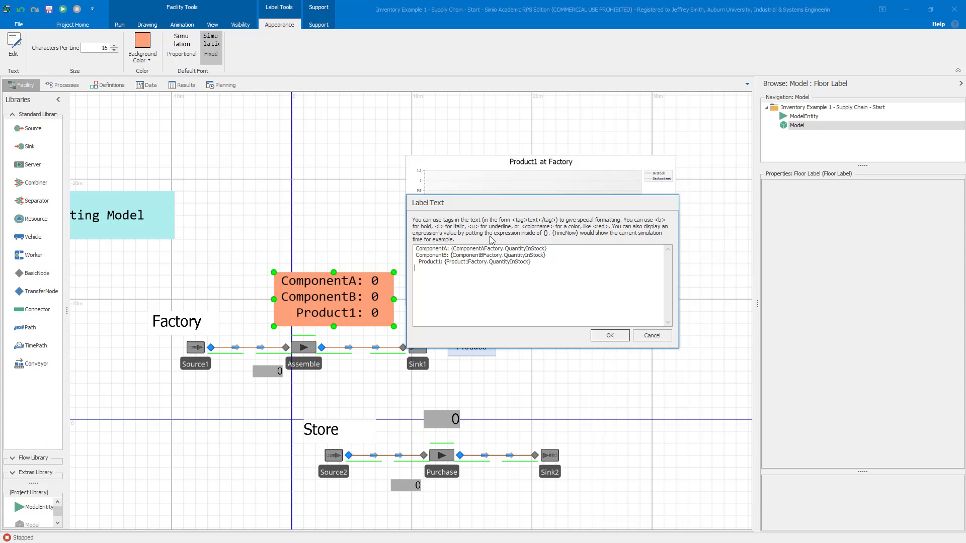
left_click(594, 337)
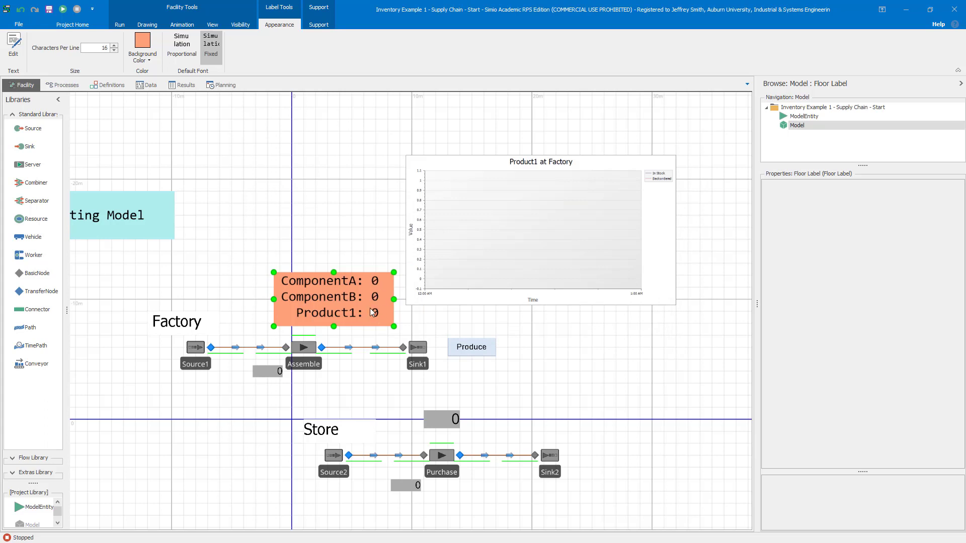
Step: Advance the simulation by a single step to check the initial inventory values in the Factory and Store labels, and stop the run
left_click(119, 24)
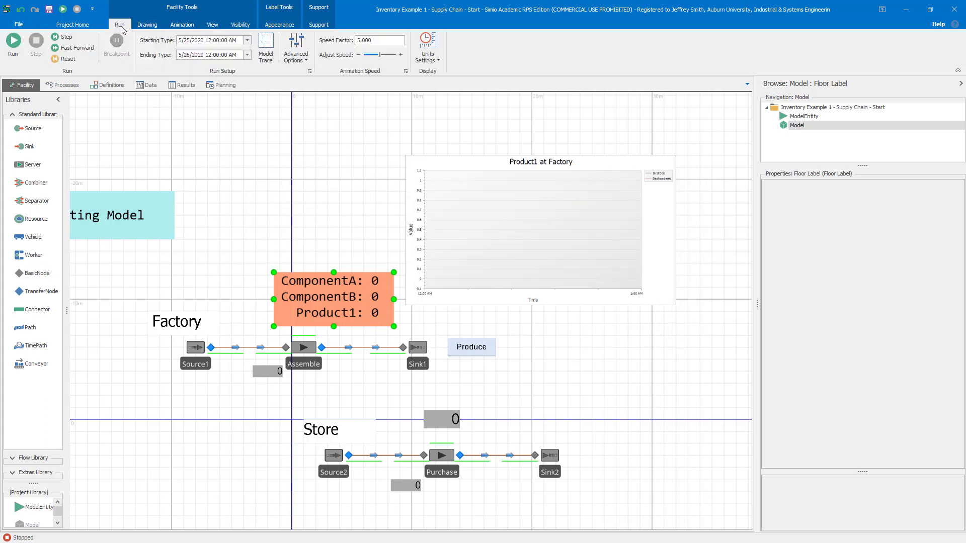
left_click(63, 37)
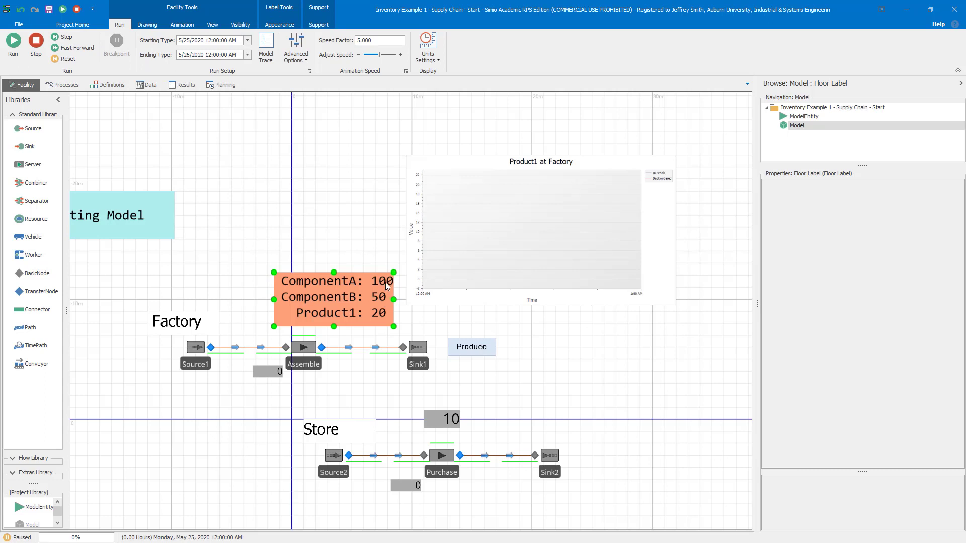
left_click(36, 50)
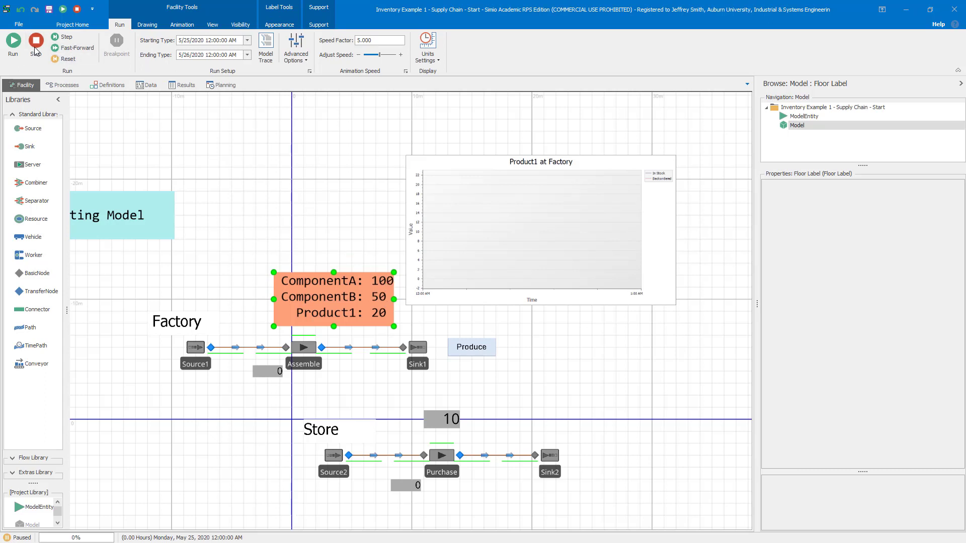
Step: Examine Source1's entity arrival logic and the initial value of the ProductionBatchSize state variable that it uses
left_click(200, 370)
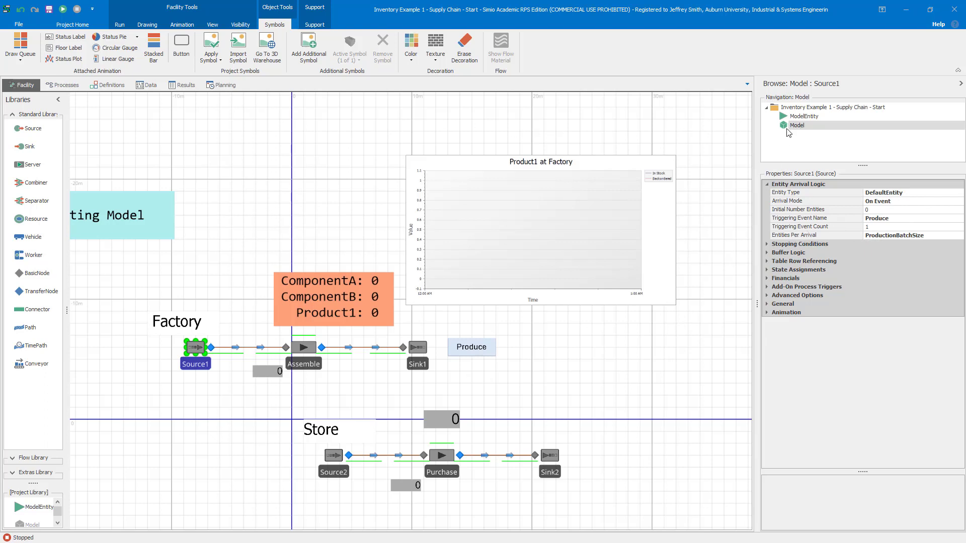
left_click(124, 90)
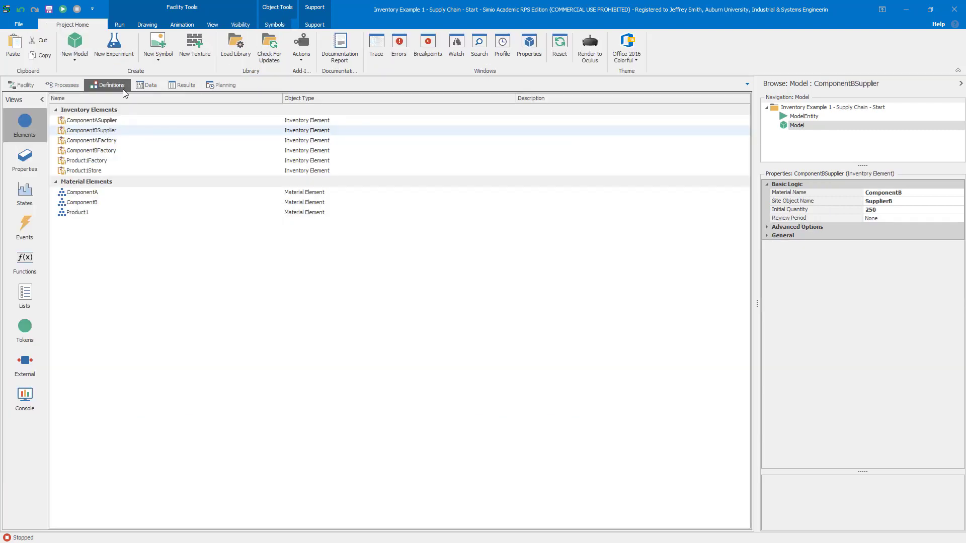
left_click(25, 194)
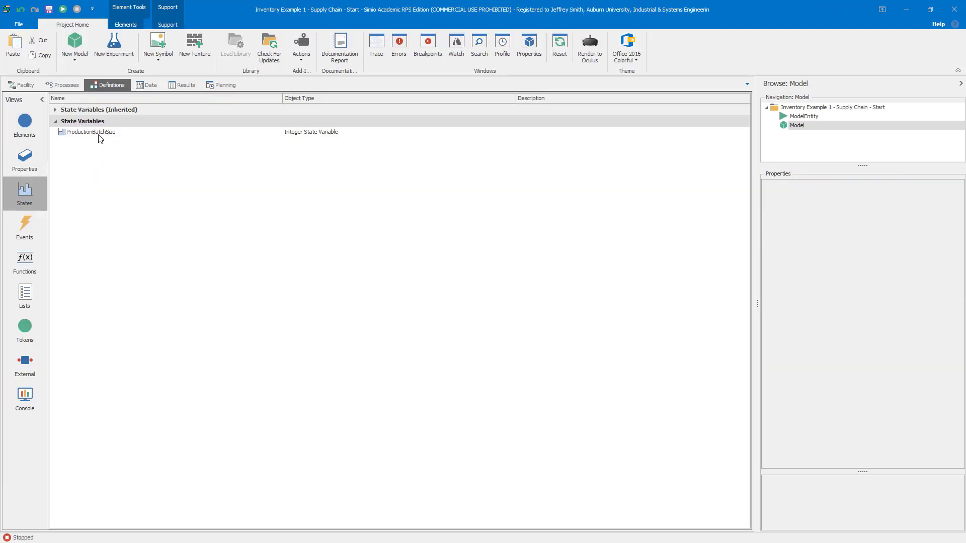
left_click(99, 134)
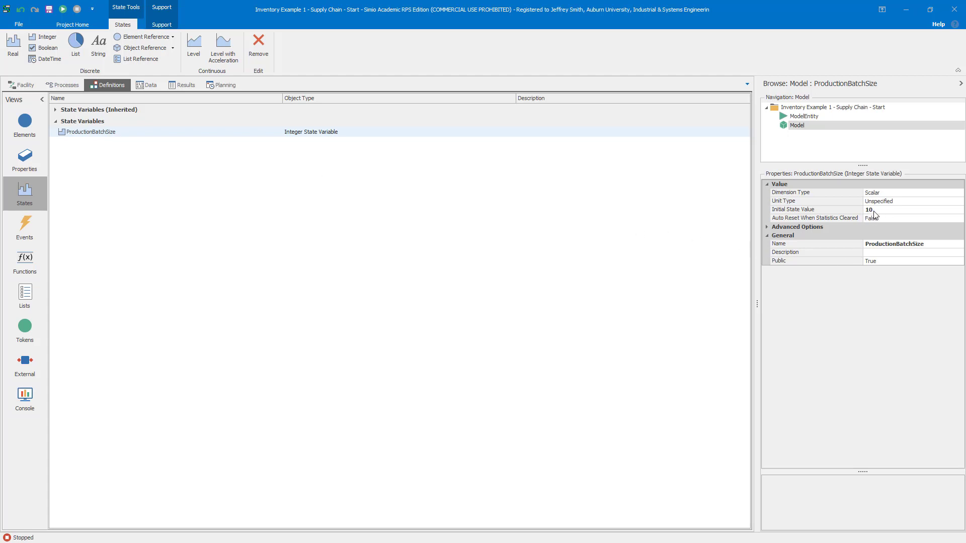
left_click(40, 87)
left_click(196, 348)
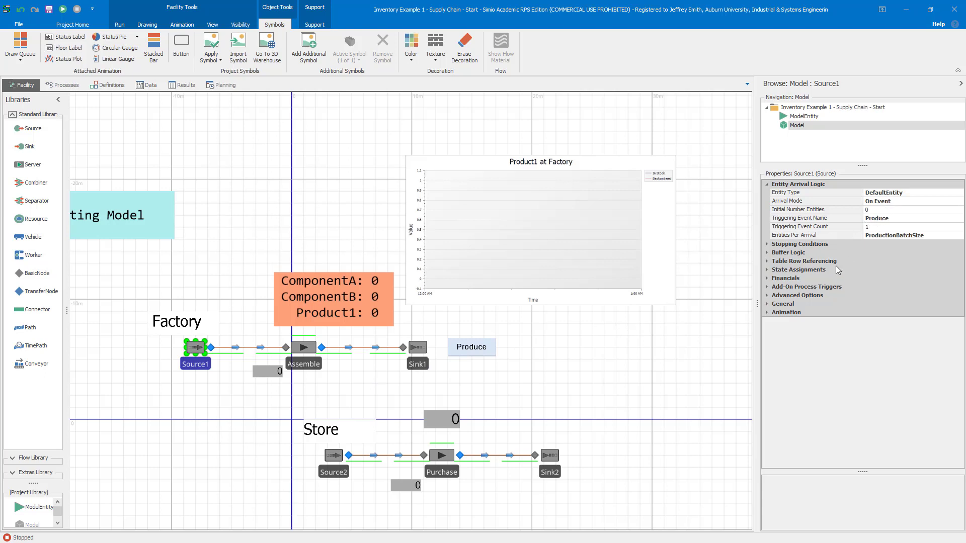
Step: Examine the Produce event definition and the settings of the Produce button in the Factory area, and save the project
left_click(115, 87)
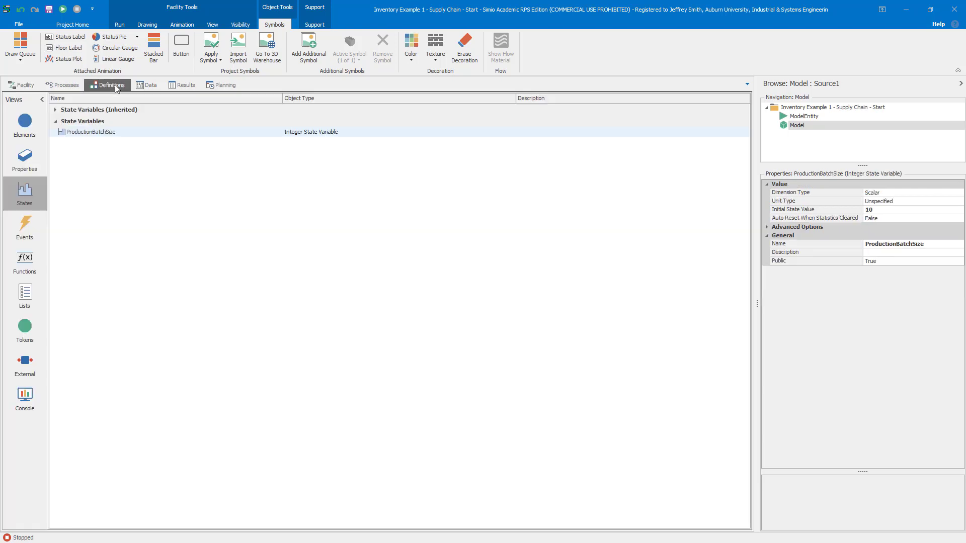
left_click(32, 226)
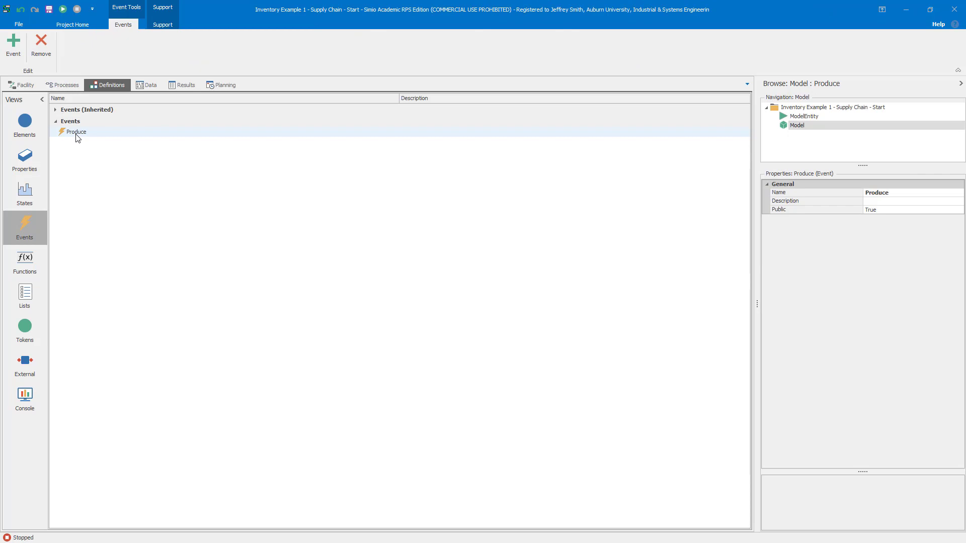
left_click(28, 86)
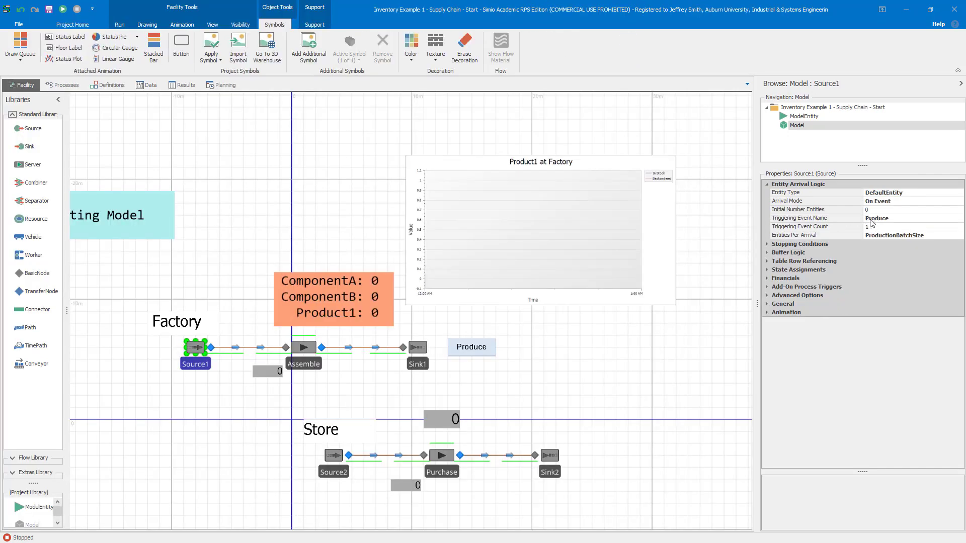
left_click(492, 353)
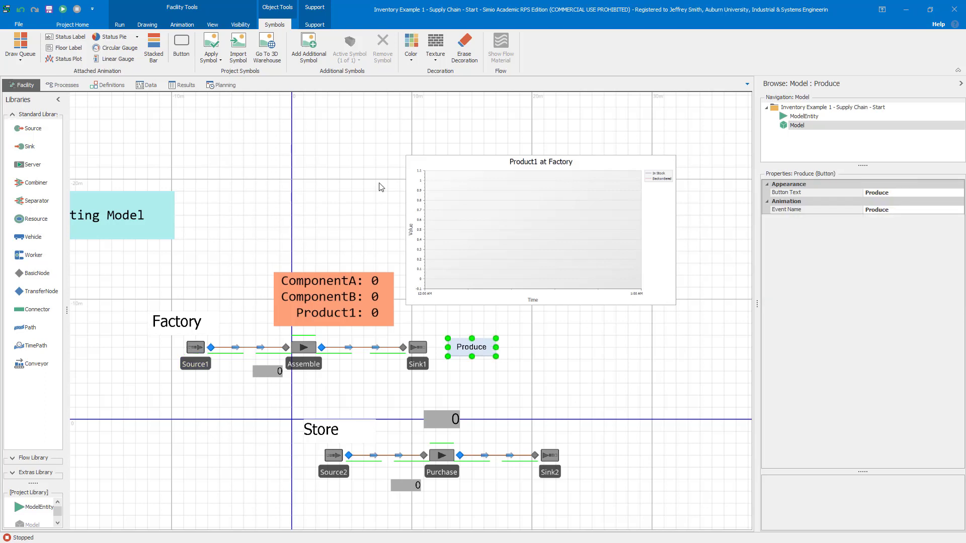
left_click(194, 29)
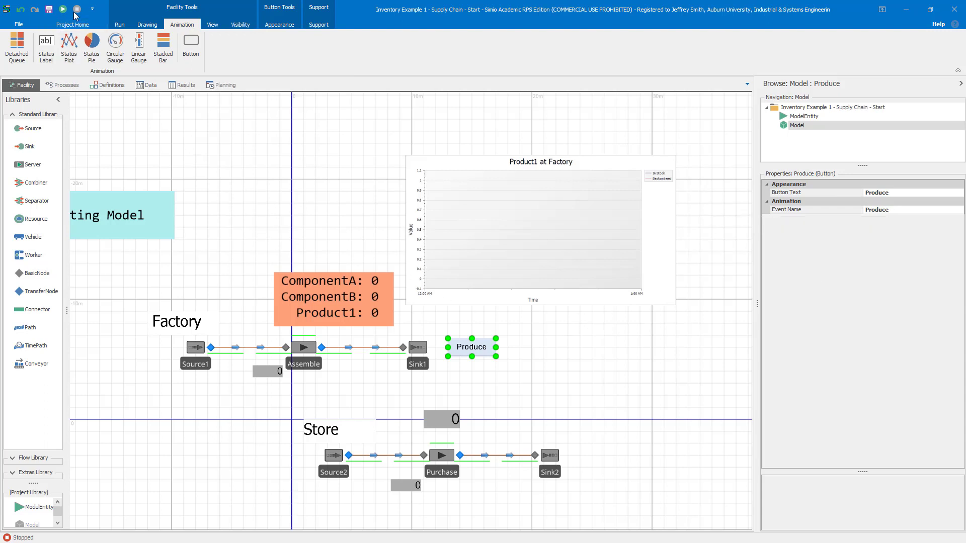
left_click(52, 11)
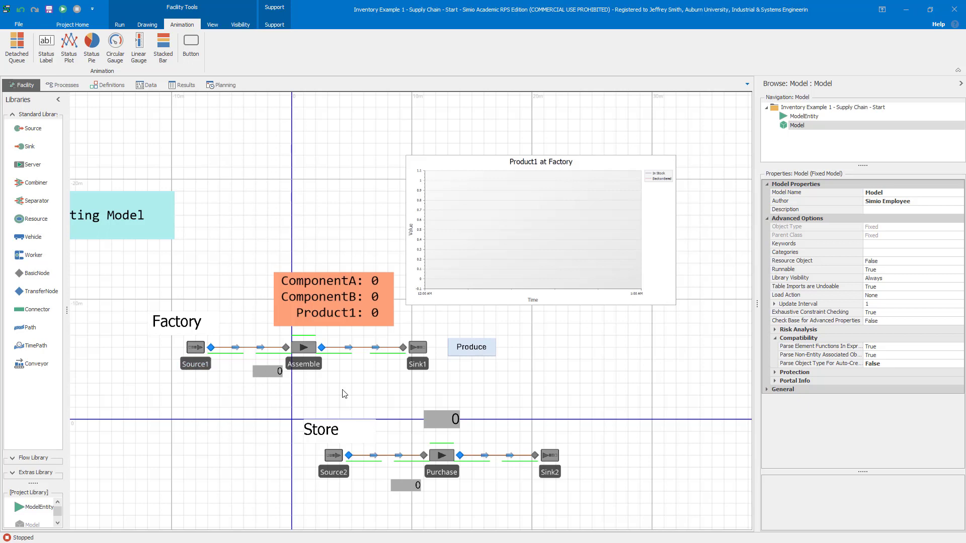
Step: Open the Assemble server's processing tasks and examine the GetComponents task's material requirements, including its required quantity and constraints
left_click(316, 365)
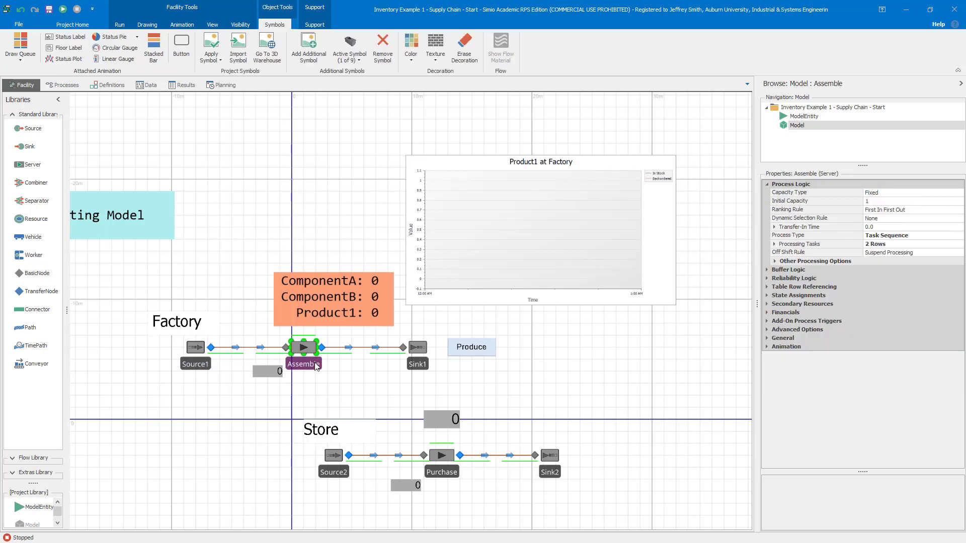
left_click(891, 245)
left_click(960, 245)
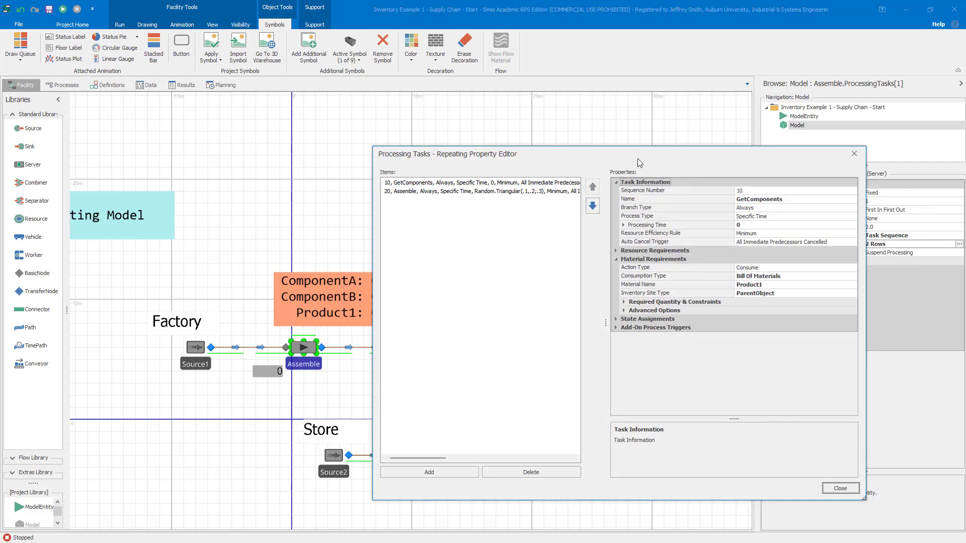
left_click_drag(639, 163, 473, 175)
left_click(287, 196)
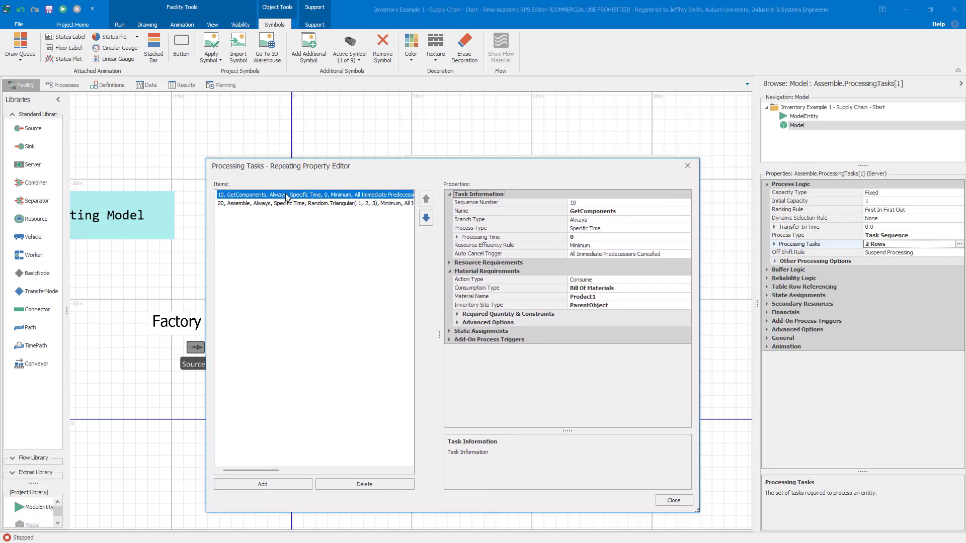
left_click_drag(700, 300, 719, 296)
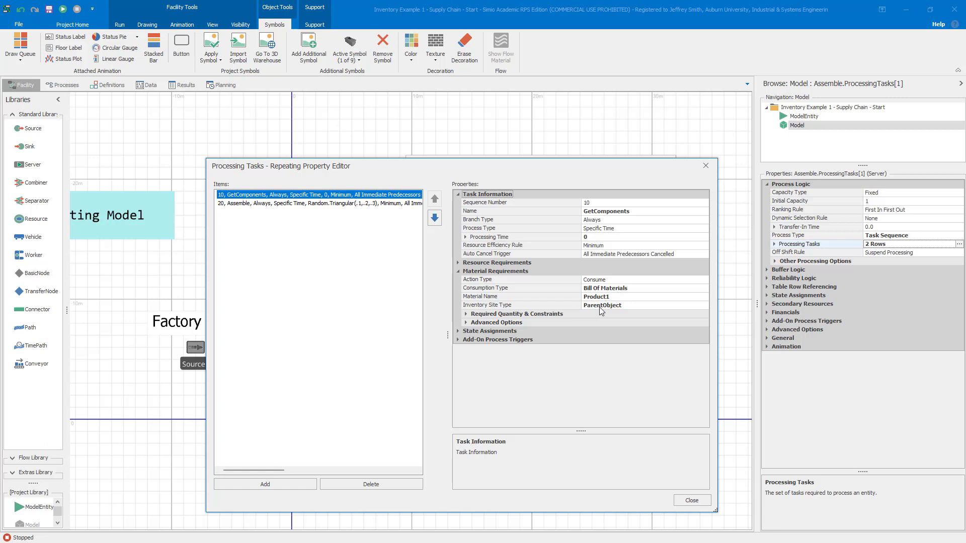
left_click(466, 316)
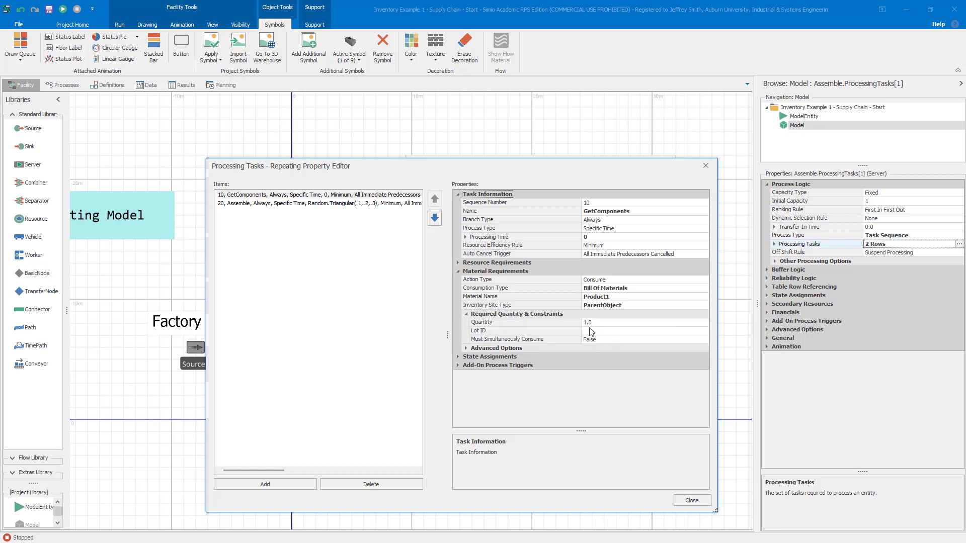
left_click_drag(580, 167, 729, 96)
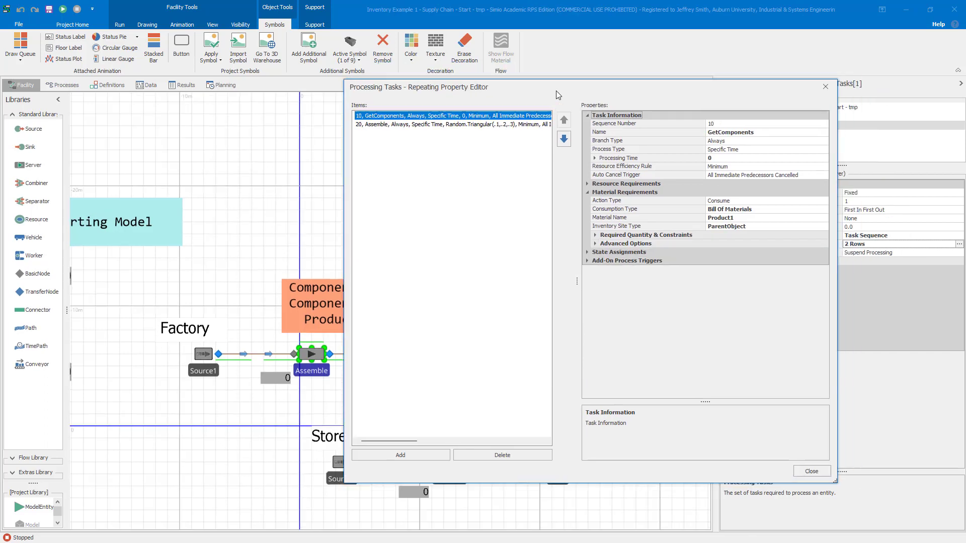
Step: Compare the material requirements of the Assemble task with those of the GetComponents task, and close the processing tasks editor
left_click(434, 131)
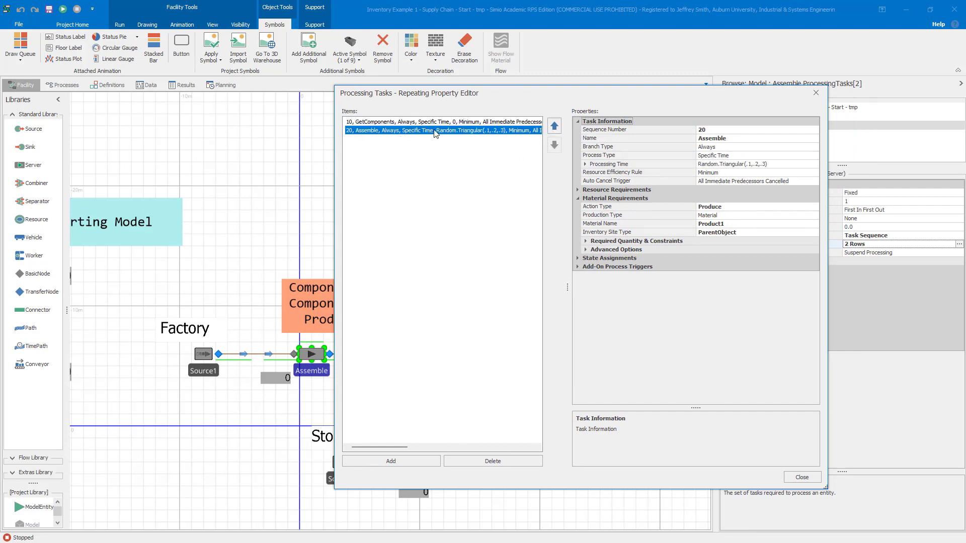
left_click(440, 122)
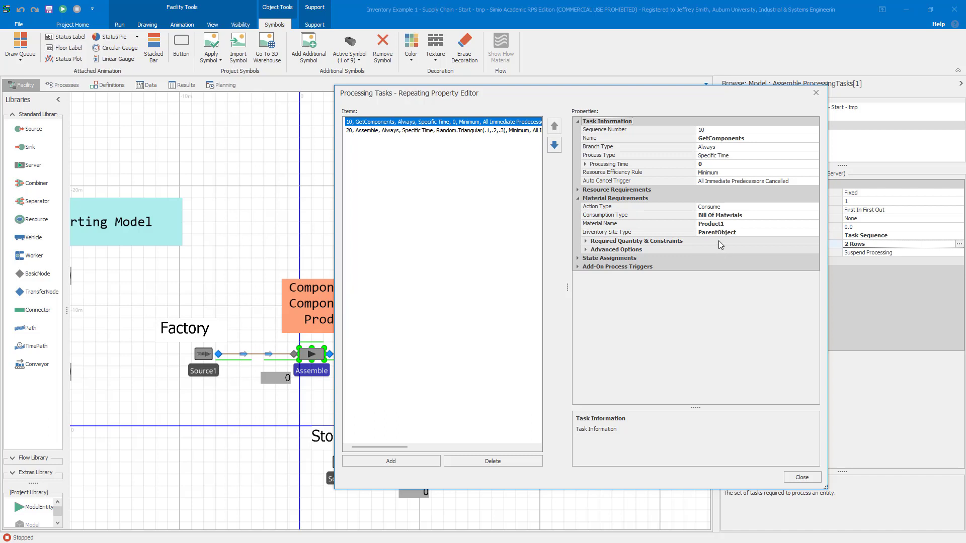
left_click(422, 134)
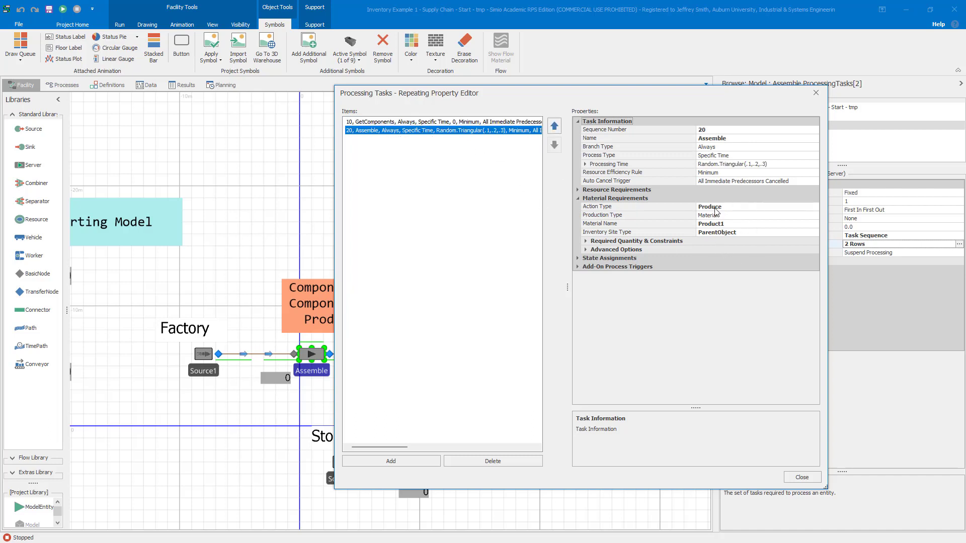
left_click(585, 242)
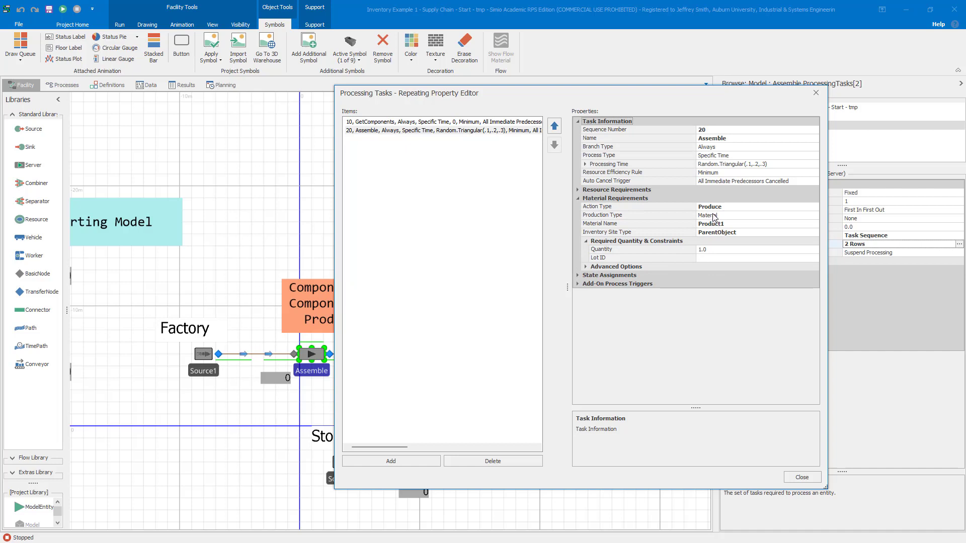
left_click(509, 123)
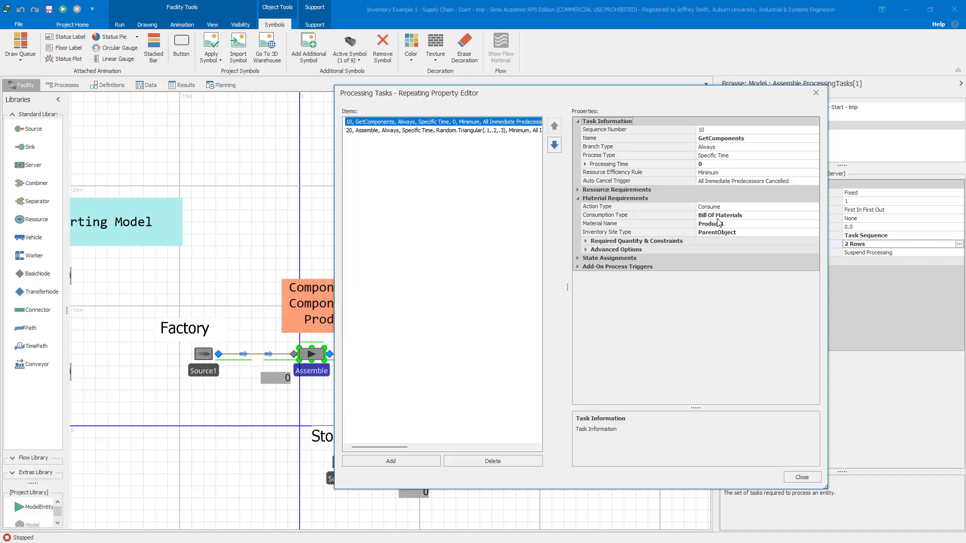
left_click(476, 130)
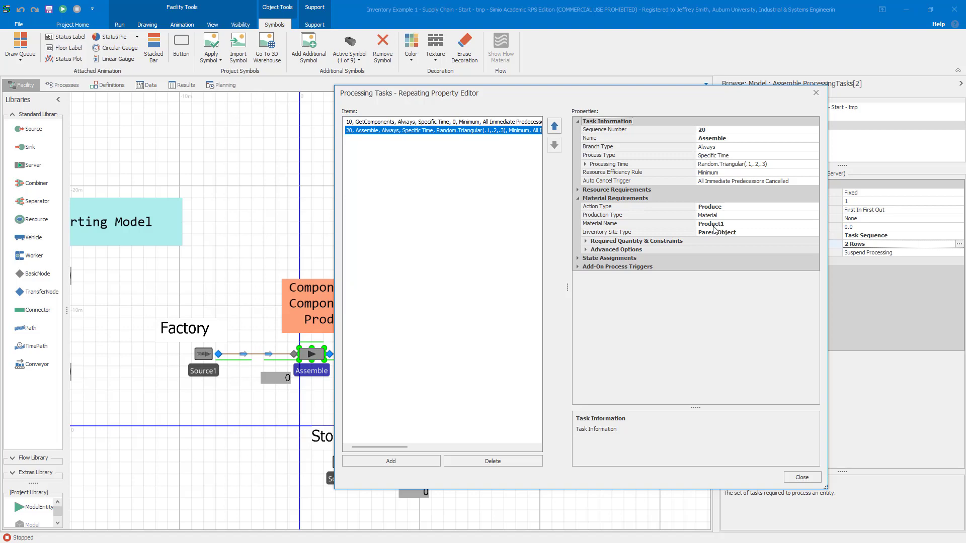
left_click(802, 477)
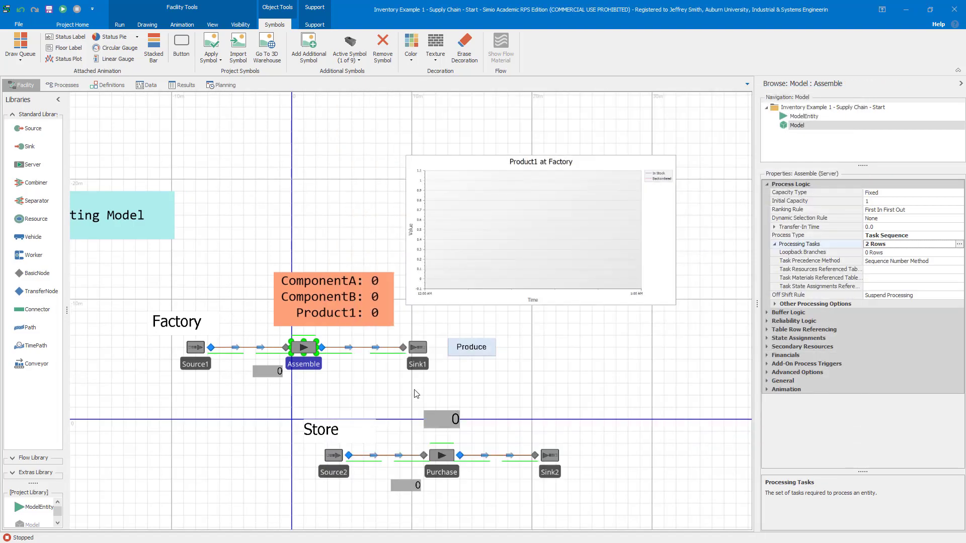
Step: Run the simulation and repeatedly trigger the Produce event with the Factory's on-screen button until ComponentA and ComponentB are used up
left_click(531, 395)
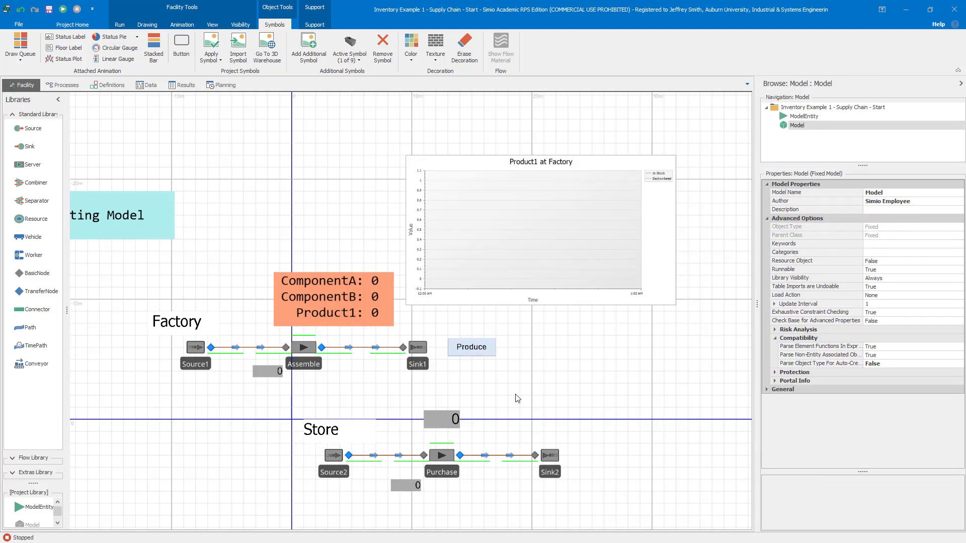
left_click_drag(518, 399, 537, 422)
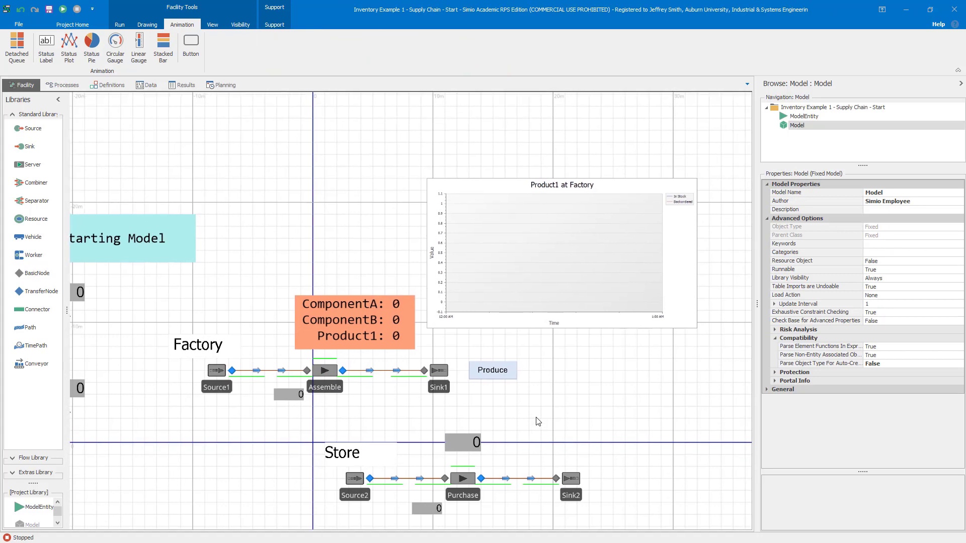
left_click(62, 8)
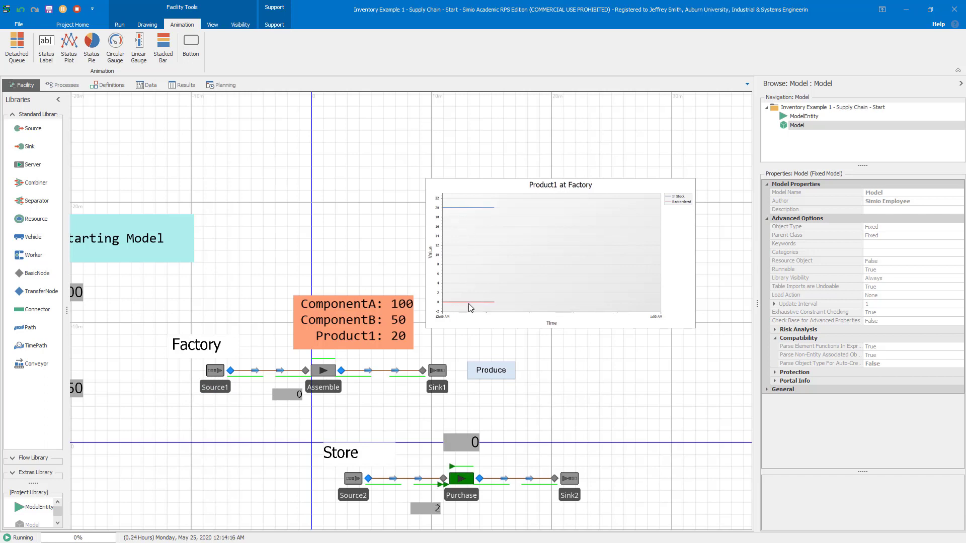
left_click(493, 374)
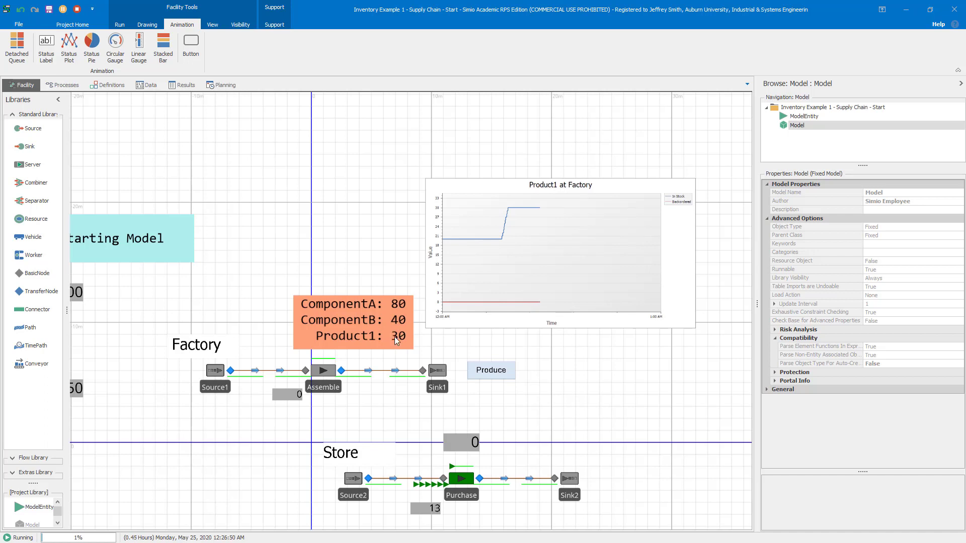
left_click(503, 371)
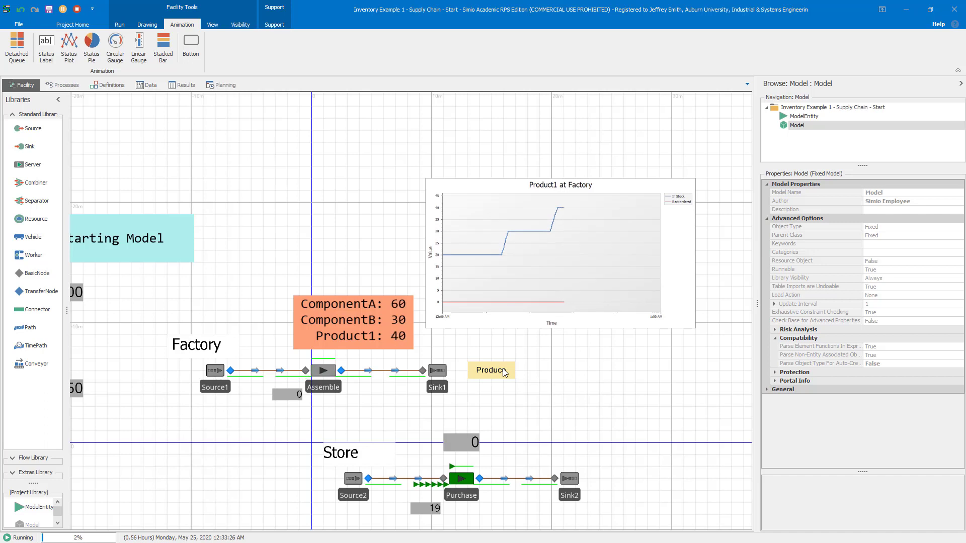
left_click(503, 371)
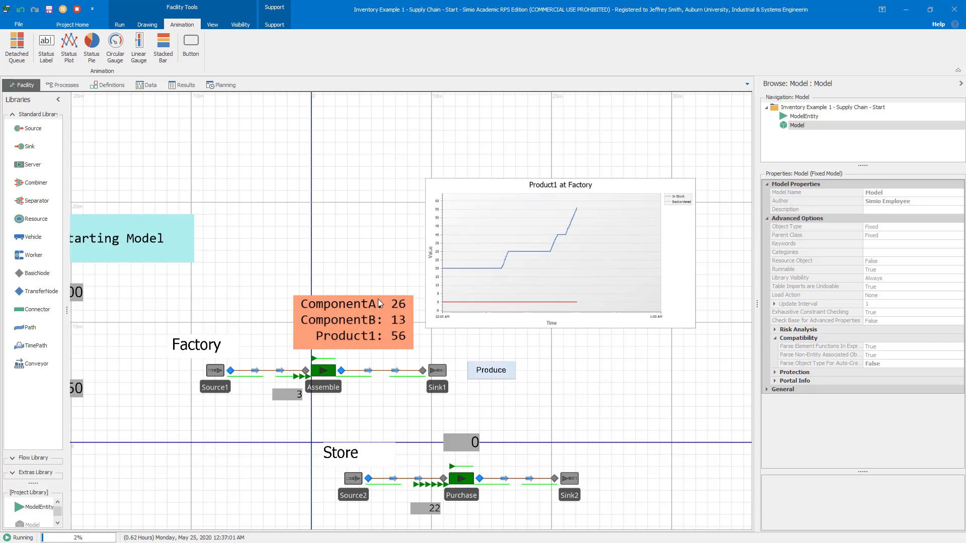
left_click(491, 373)
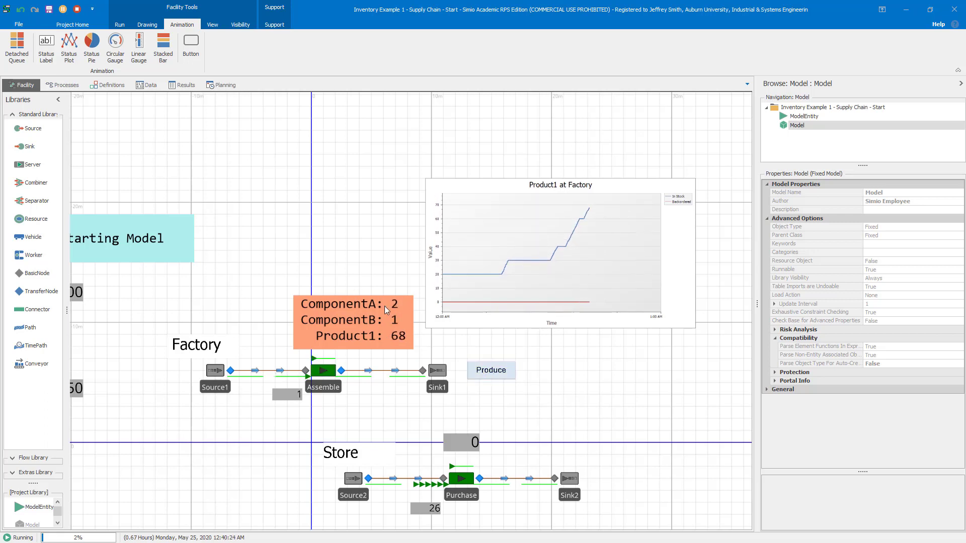
left_click(491, 371)
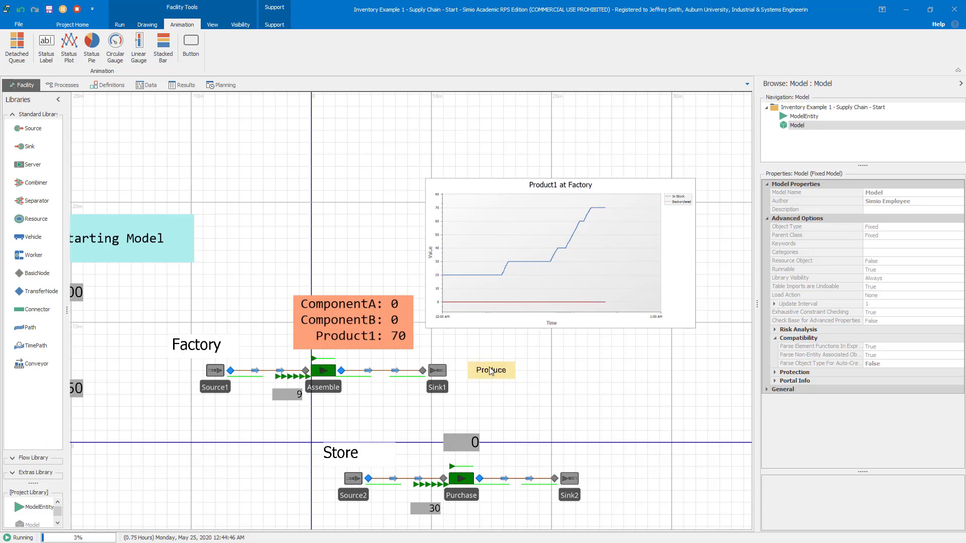
Step: Trigger the Produce event once more at the Factory and stop the simulation
left_click(491, 371)
left_click(78, 9)
Step: Examine the SupplierA and SupplierB nodes and the QuantityInStock expressions of their status labels
left_click_drag(271, 164, 311, 131)
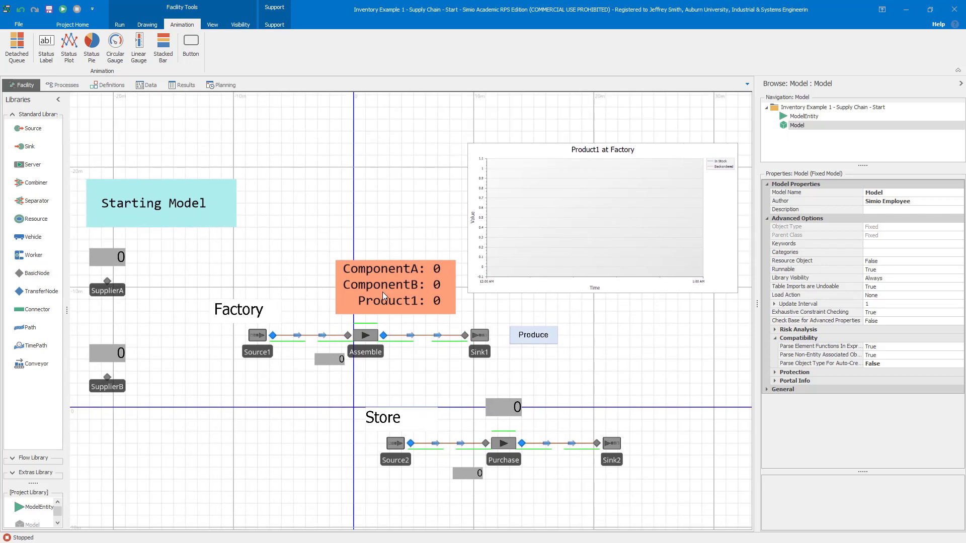
left_click_drag(86, 433, 108, 424)
left_click(123, 283)
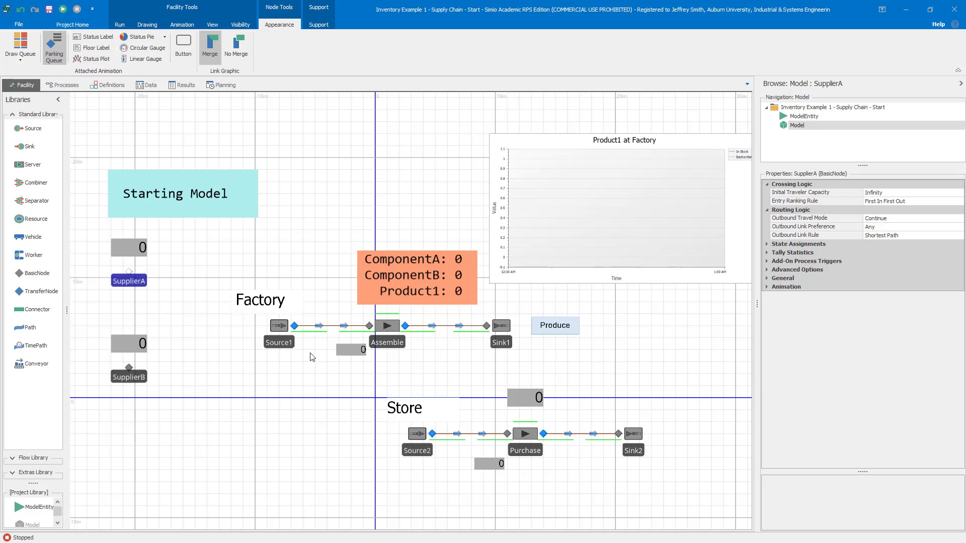
left_click(134, 378)
left_click(140, 252)
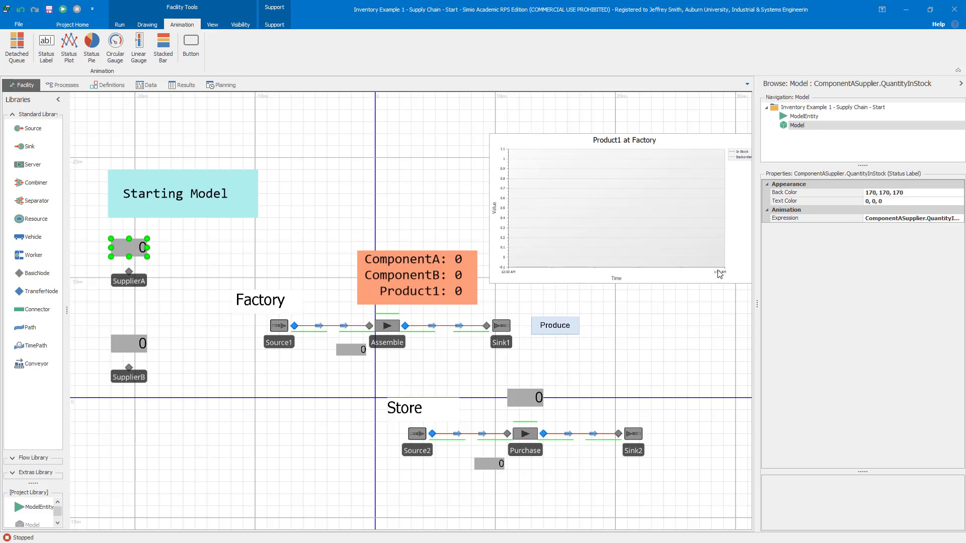
left_click(146, 348)
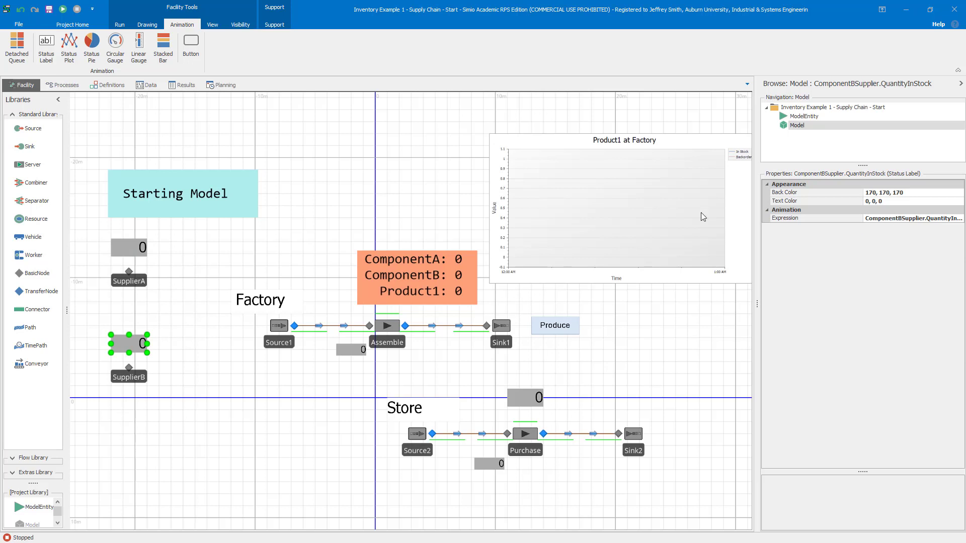
Step: Advance the simulation by one step to check the suppliers' initial stock quantities, and stop the run
left_click(119, 25)
left_click(65, 37)
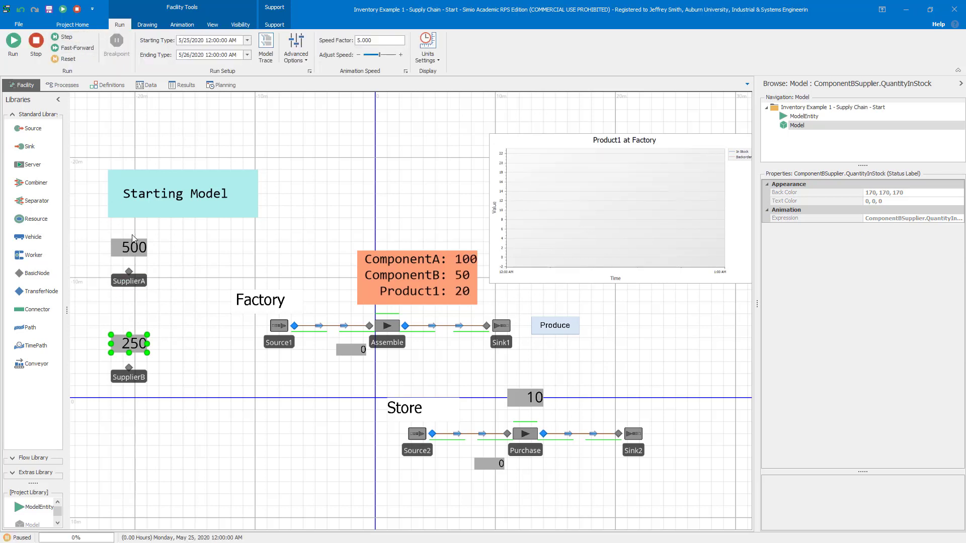
left_click(37, 43)
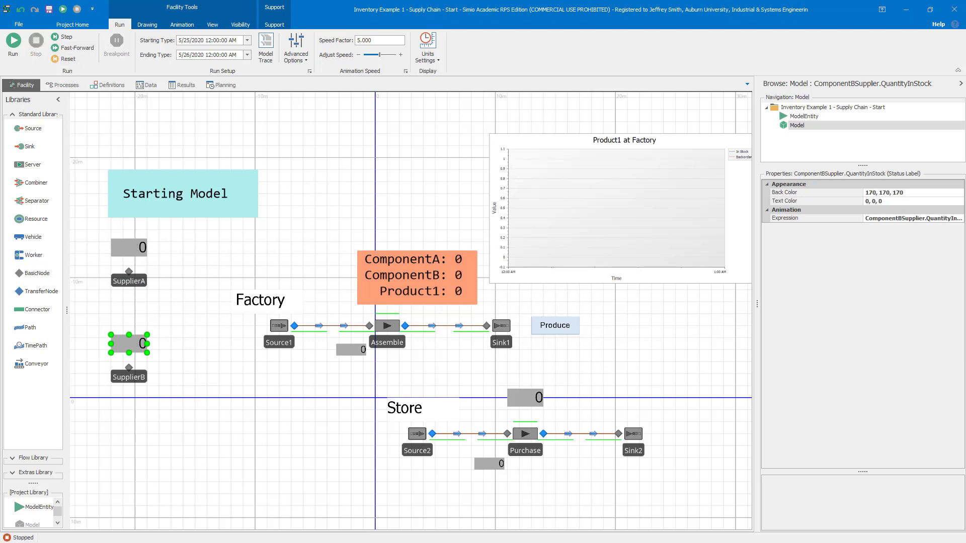
left_click_drag(429, 202, 389, 188)
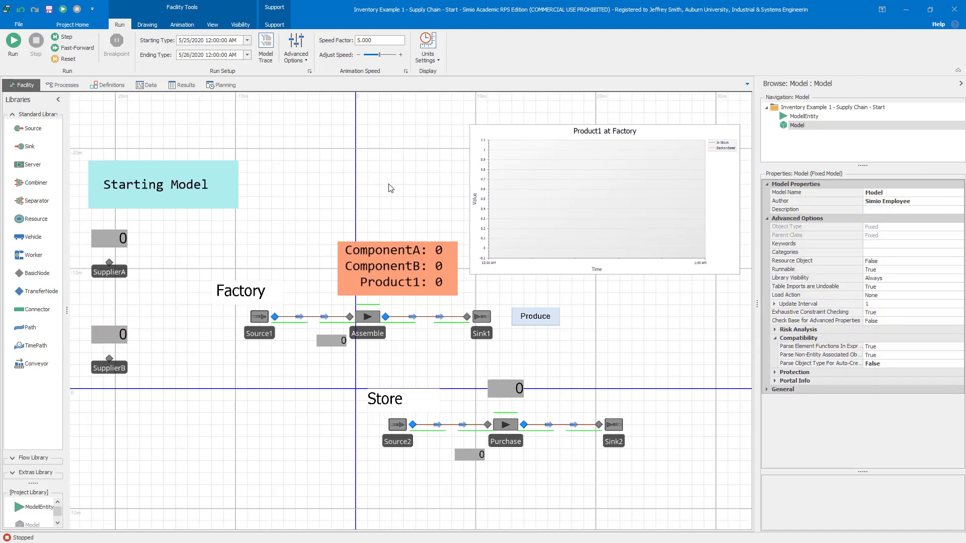
Step: Run the simulation, trigger the Produce event twice to watch the Factory inventories against the supplier stocks, and stop it
left_click(13, 41)
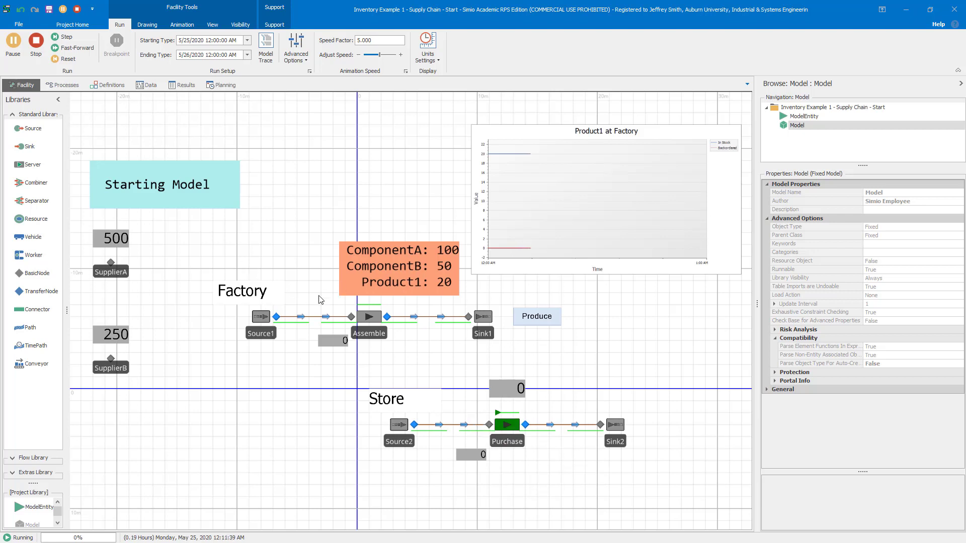
left_click(538, 323)
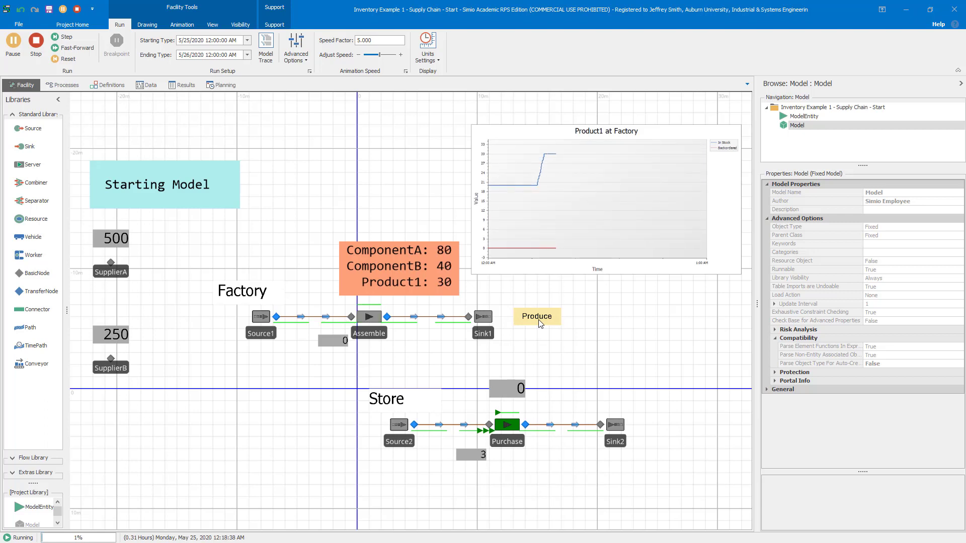
left_click(538, 317)
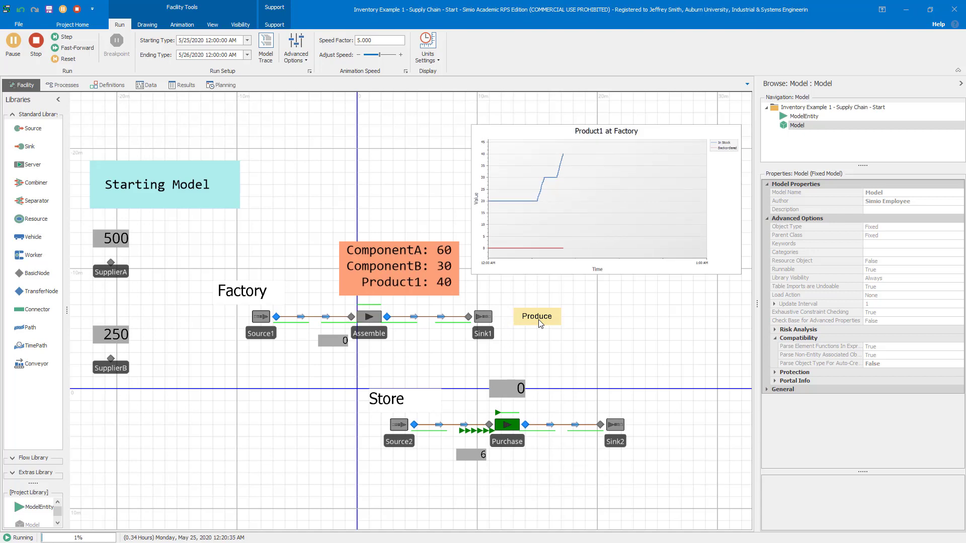
left_click(39, 42)
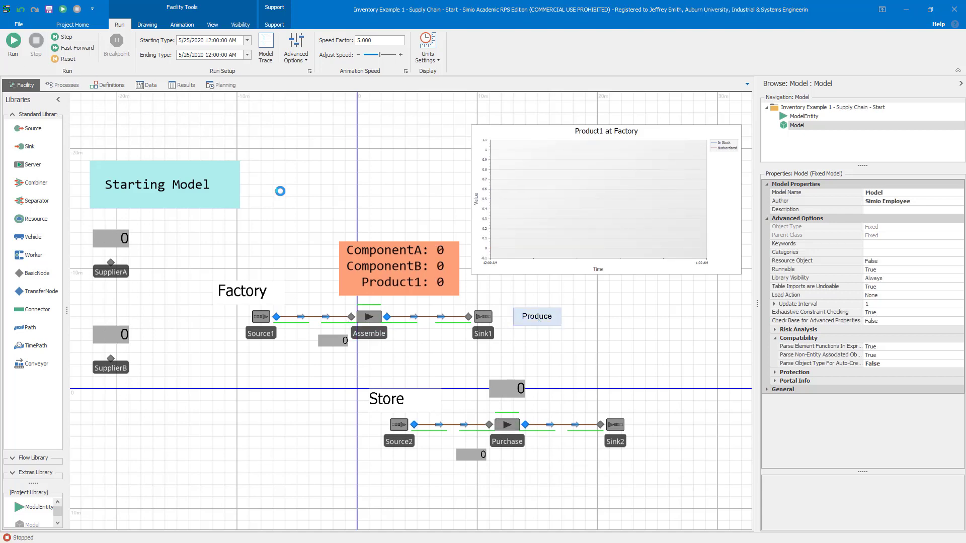
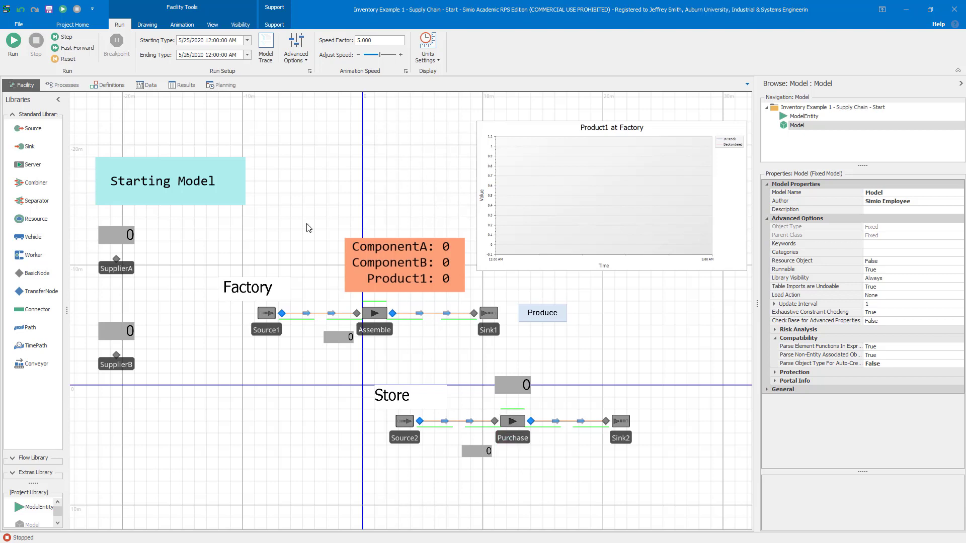
Step: Give the Product1Store inventory element a Continuous review period and a Reorder Point/Reorder Qty policy with a reorder quantity of 10
left_click(120, 88)
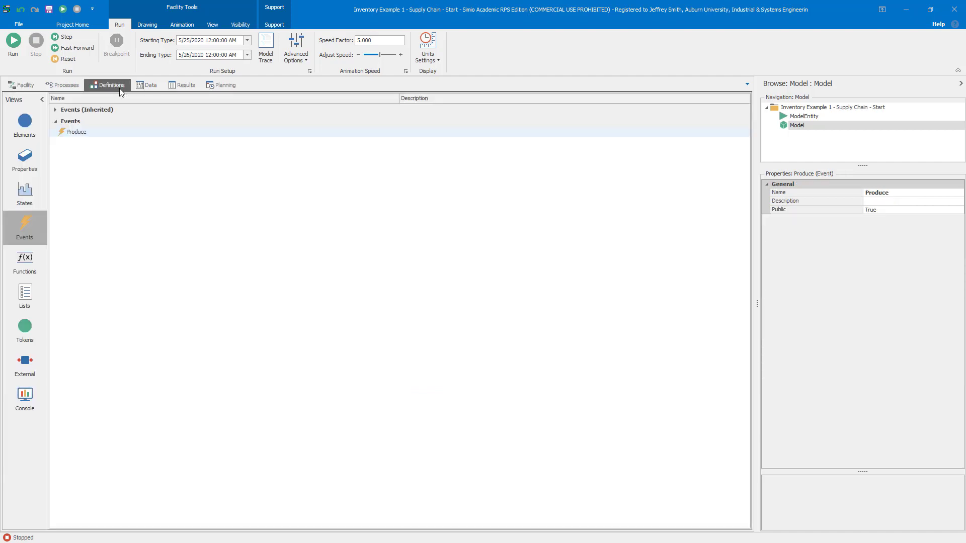
left_click(25, 122)
left_click(86, 172)
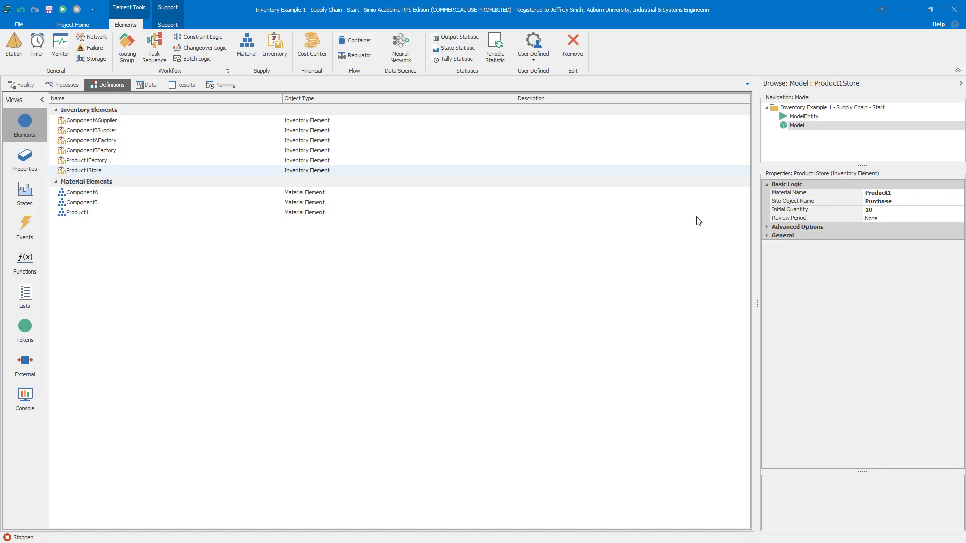
left_click(887, 218)
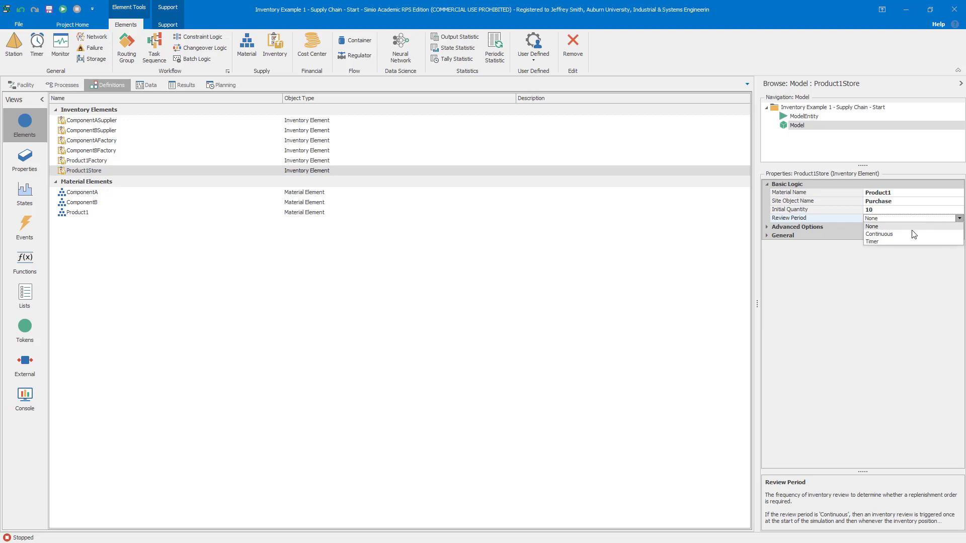
left_click(905, 233)
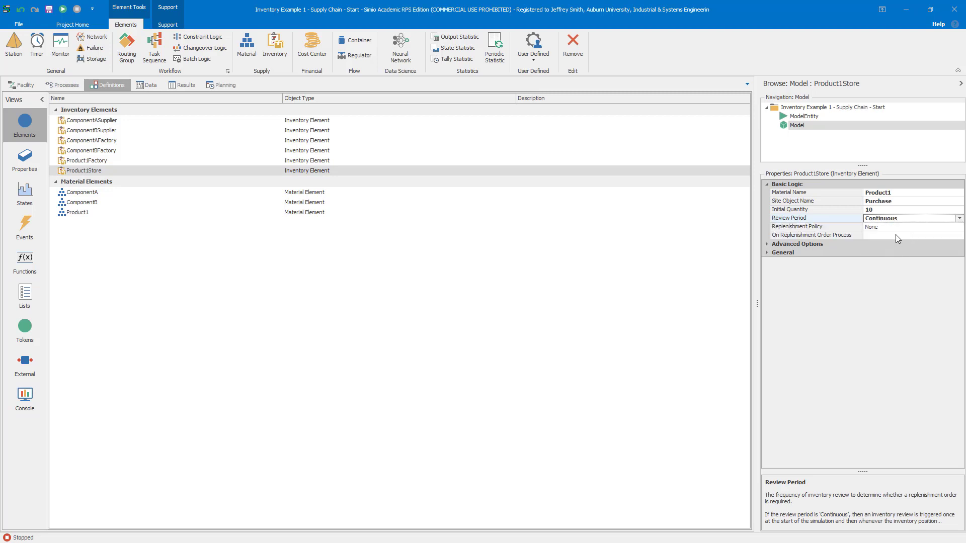
left_click(904, 227)
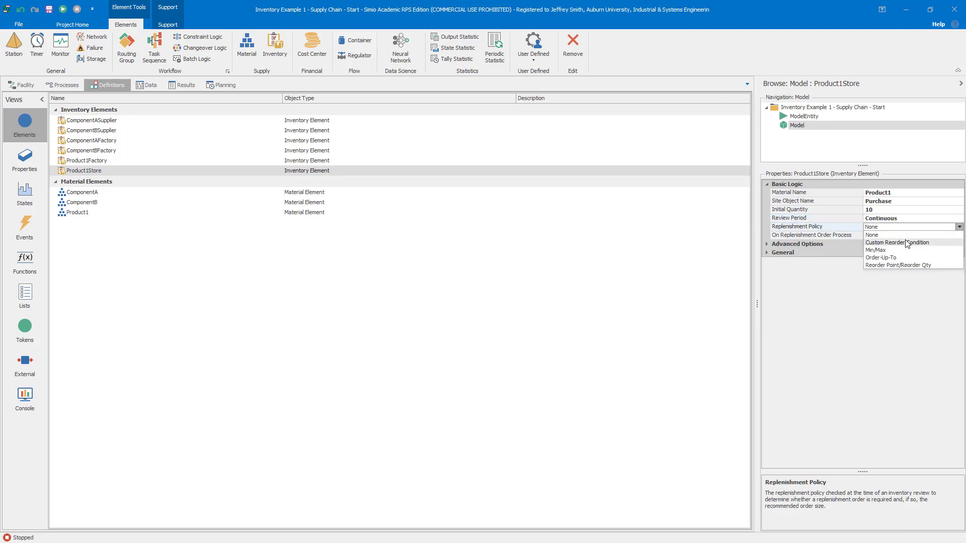
left_click(901, 265)
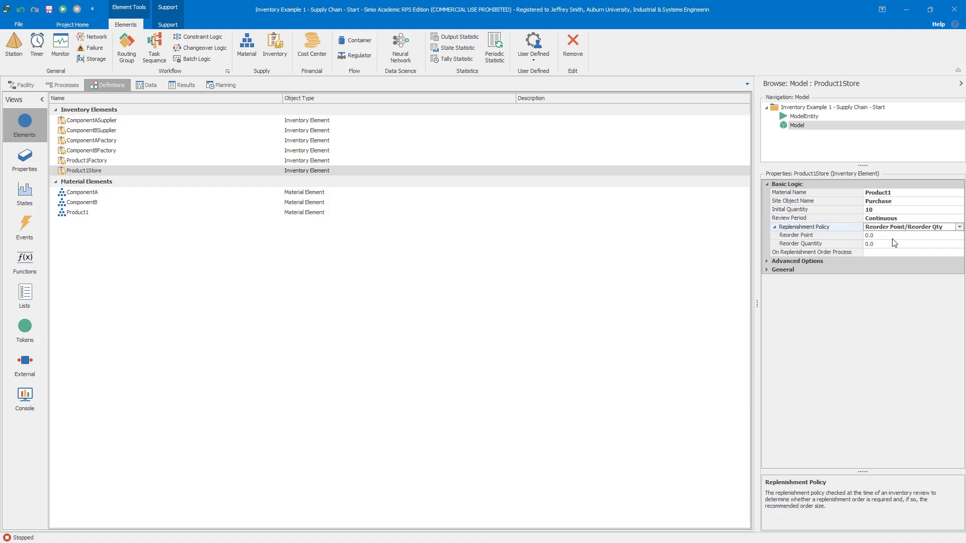
left_click(889, 244)
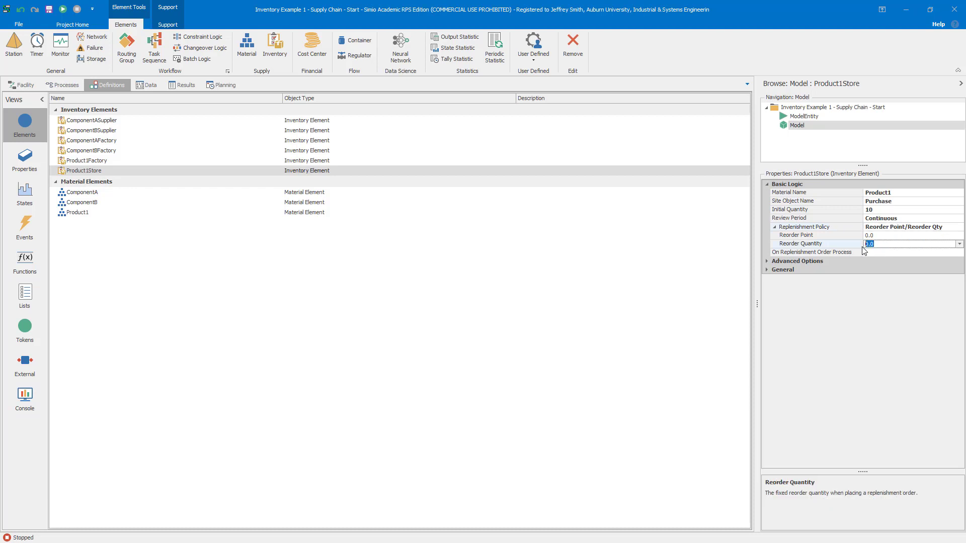
type("10")
key("Return")
Step: Run the model in the facility view to check whether the Store's Product1 stock is replenished, and stop the run
left_click(23, 85)
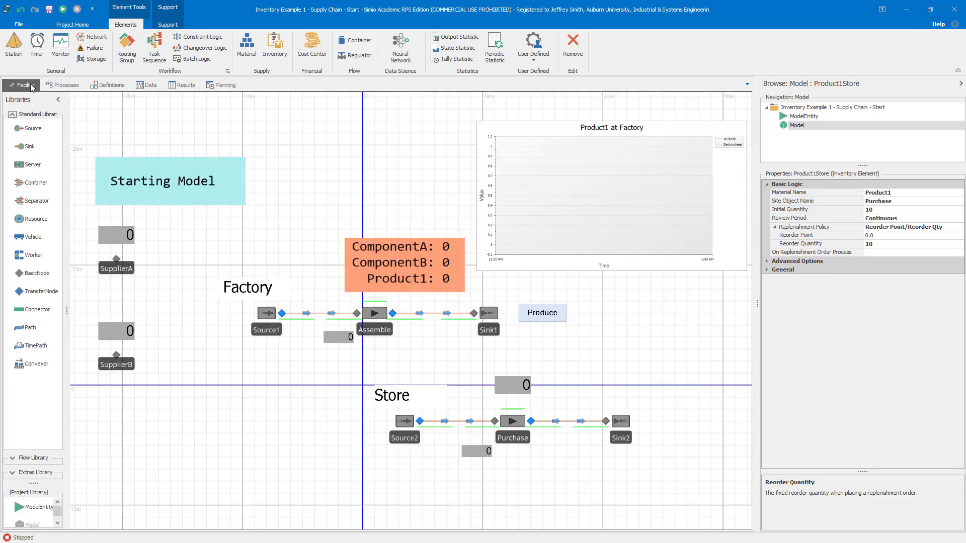
left_click(14, 40)
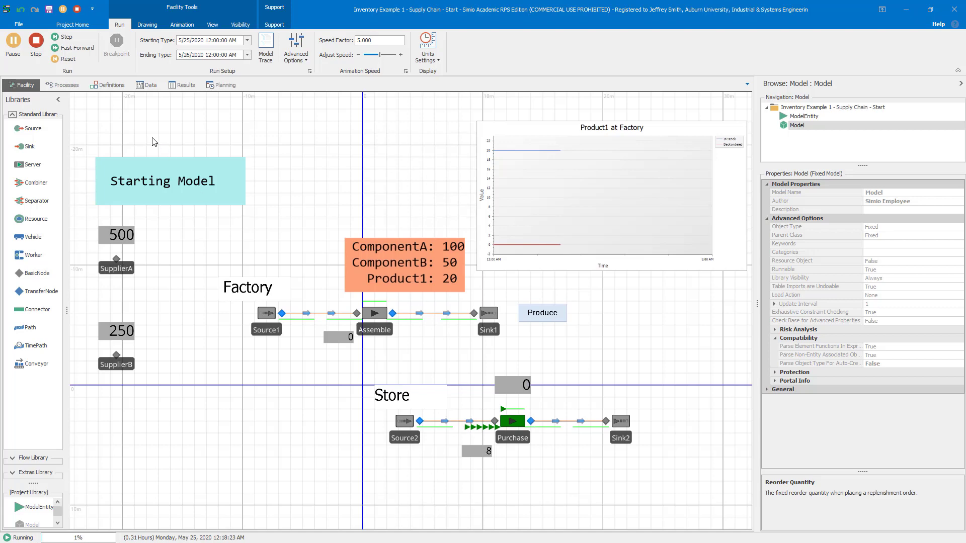
left_click(39, 47)
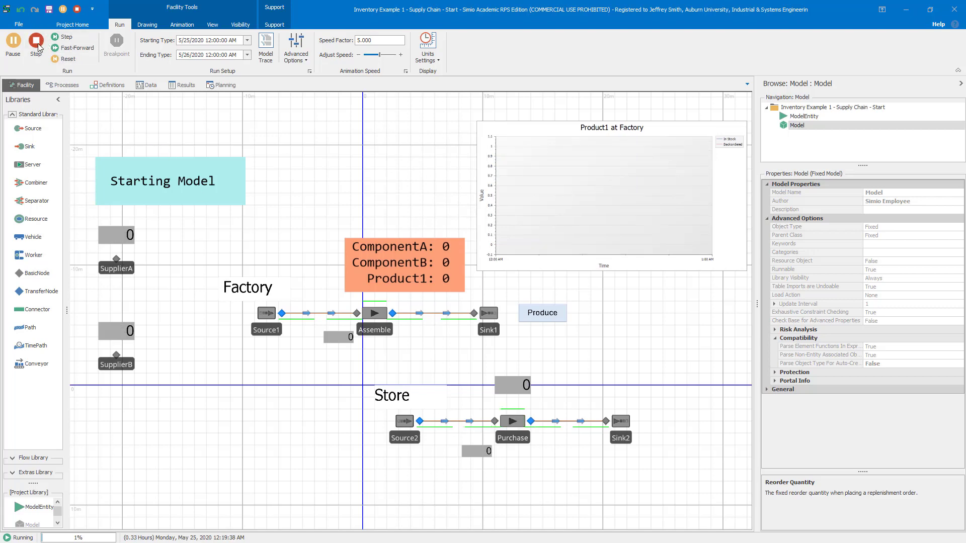
Step: Create the On Replenishment Order add-on process for the Product1Store inventory element
left_click(112, 88)
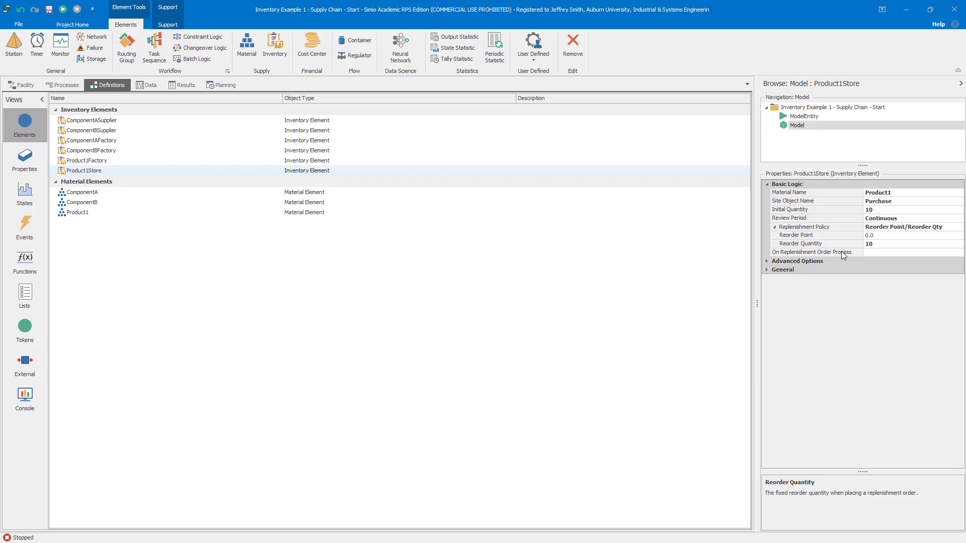
left_click(832, 254)
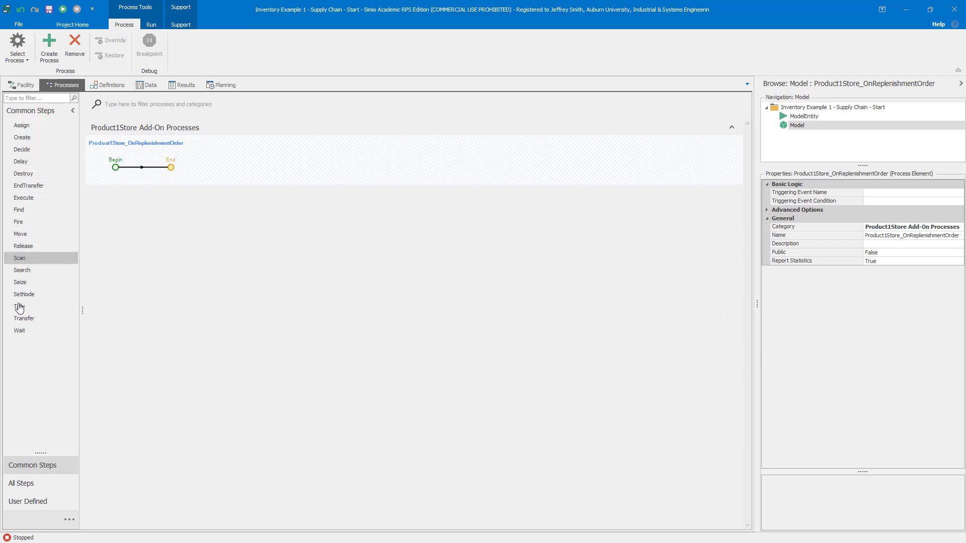
Step: Add the Consume and Produce steps to the Common Steps list and return to that list
left_click(29, 484)
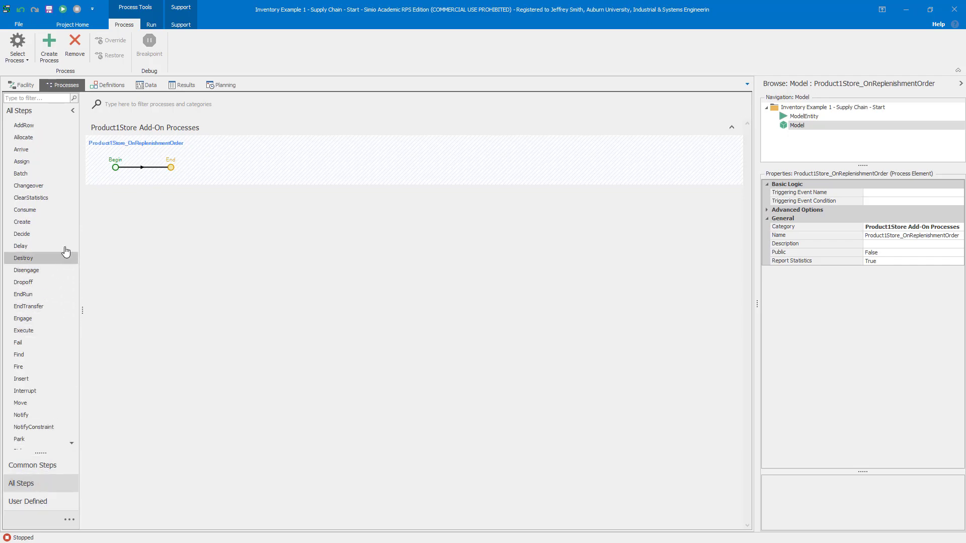
right_click(48, 213)
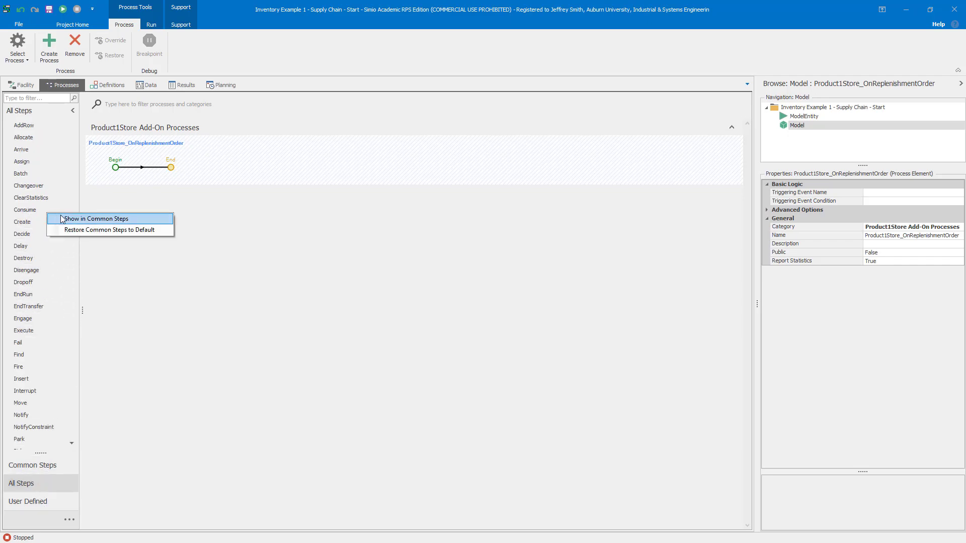
left_click(91, 226)
scroll(30, 343, "down", 2)
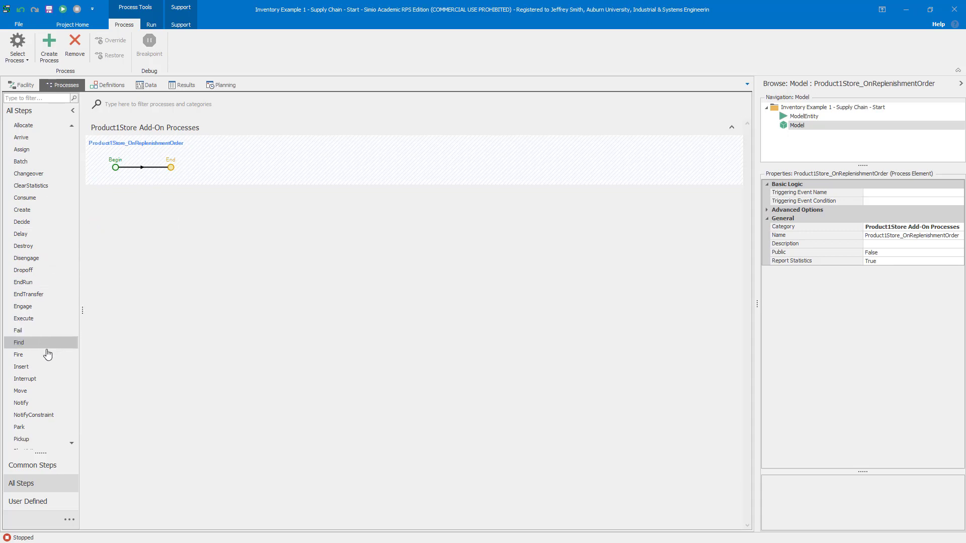
scroll(42, 368, "down", 1)
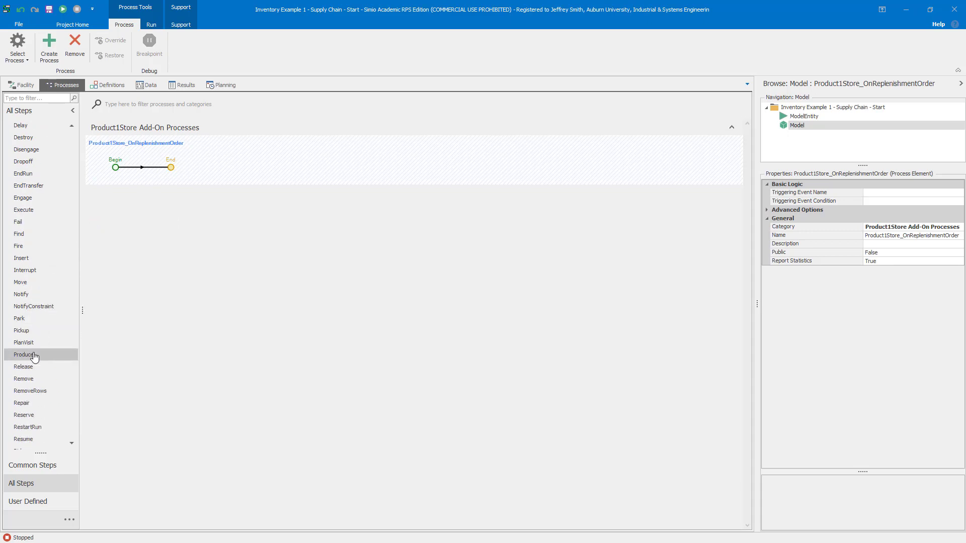
right_click(33, 355)
left_click(72, 360)
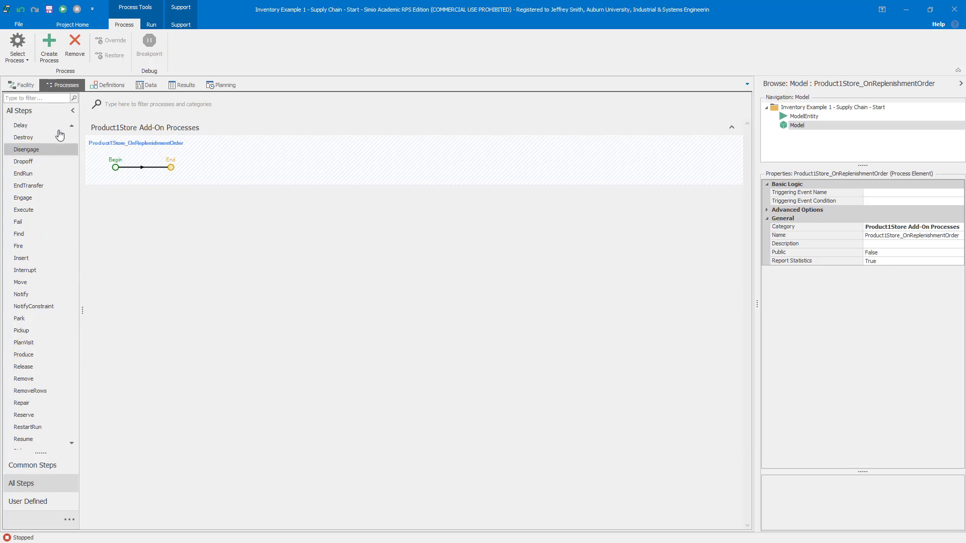
scroll(73, 256, "up", 1)
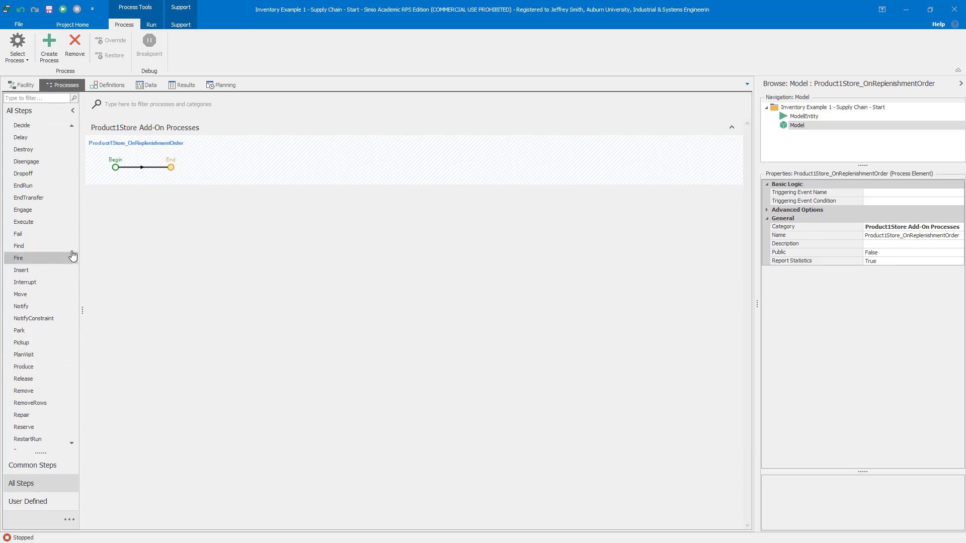
left_click(36, 465)
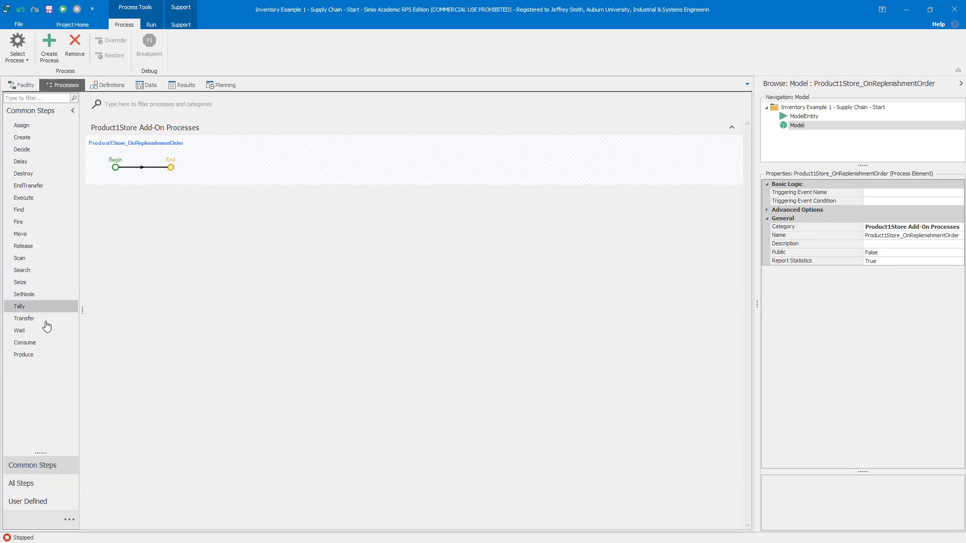
Step: Add a Consume step to the Product1Store replenishment order process and set its material to Product1
left_click_drag(45, 349, 168, 169)
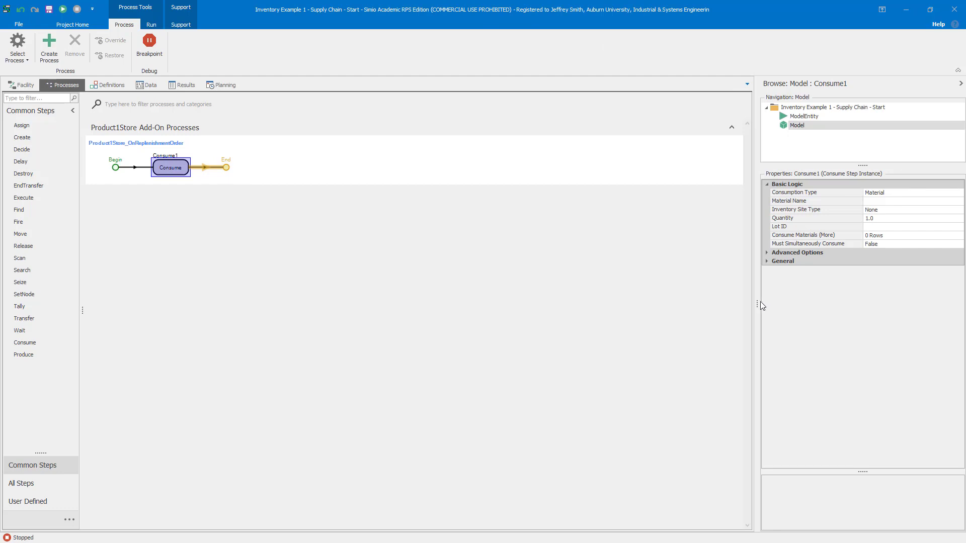
left_click_drag(760, 302, 732, 304)
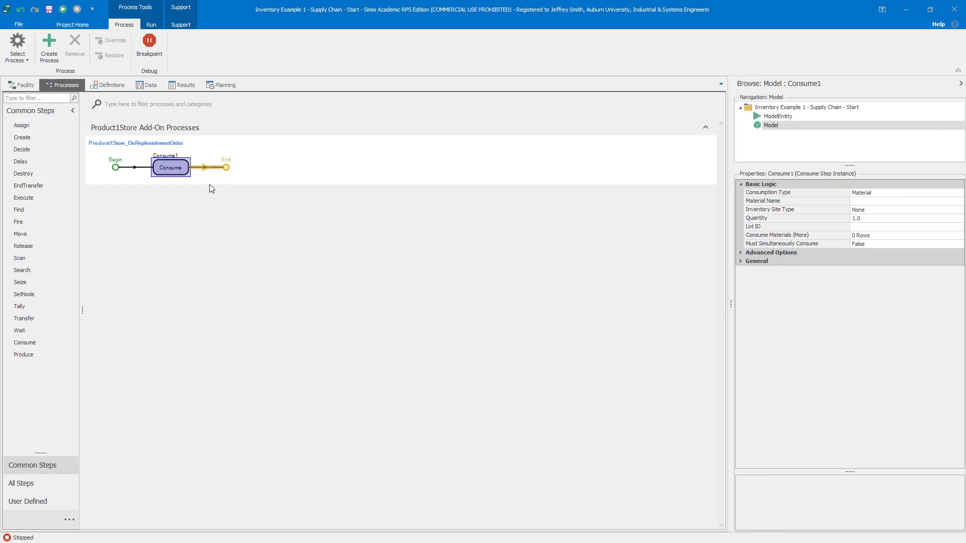
left_click(877, 201)
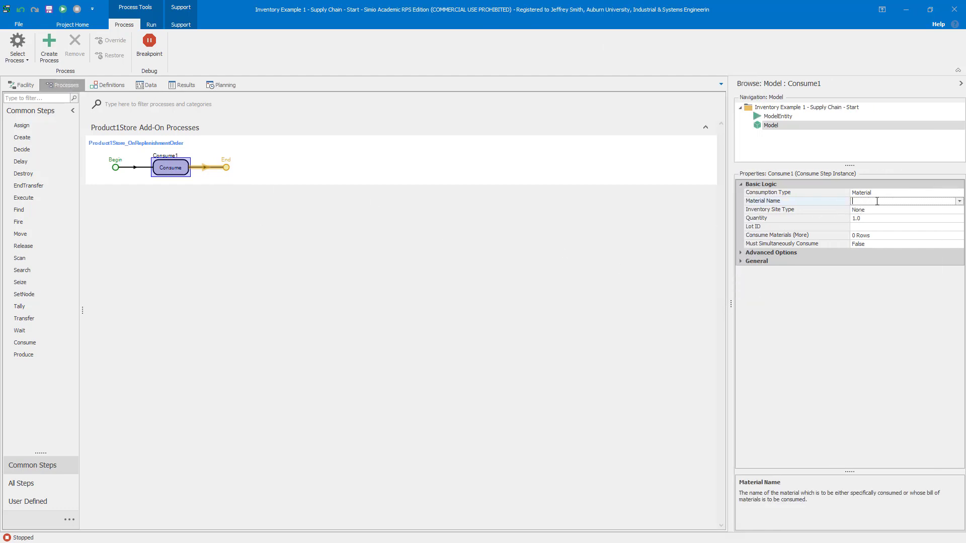
left_click(959, 201)
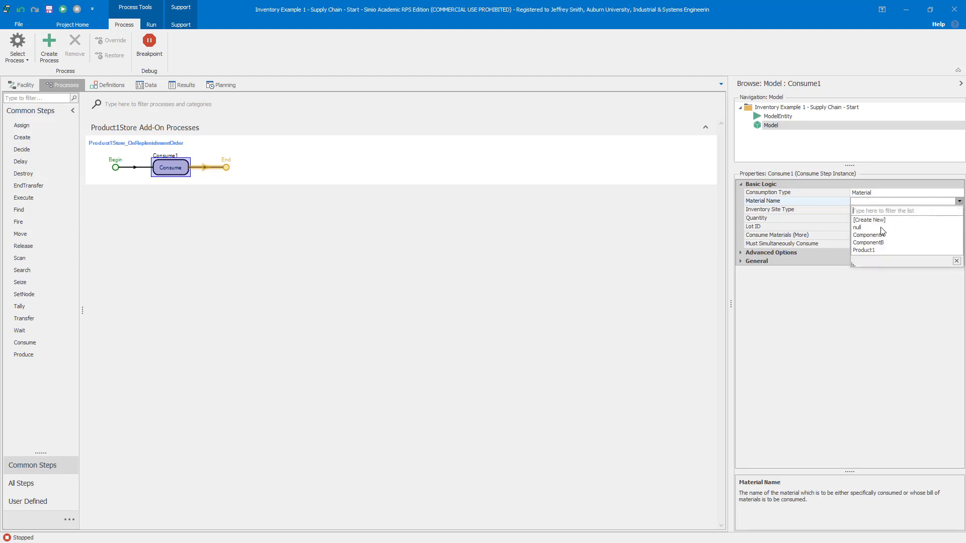
left_click(878, 250)
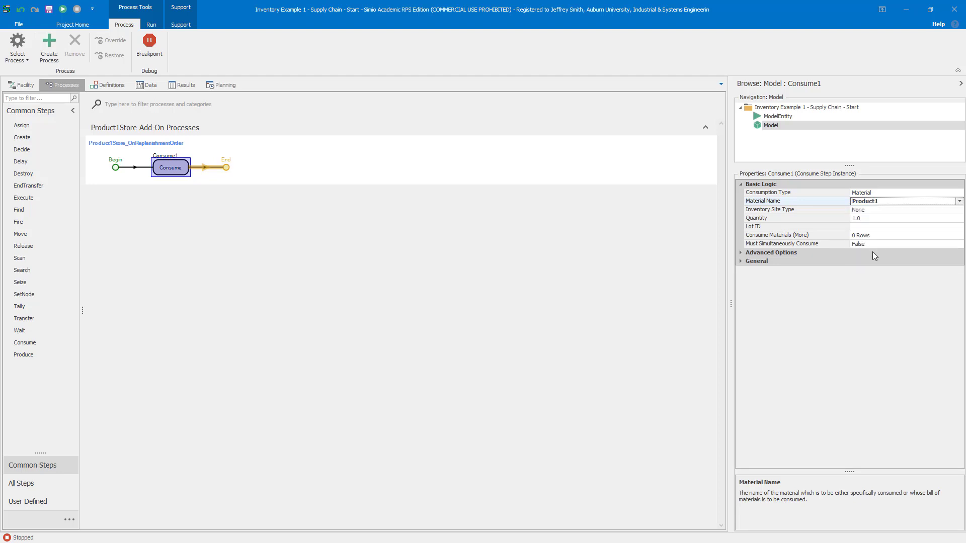
Step: Set the Consume step's inventory site type to SpecificObject with Assemble as the site object
left_click(889, 210)
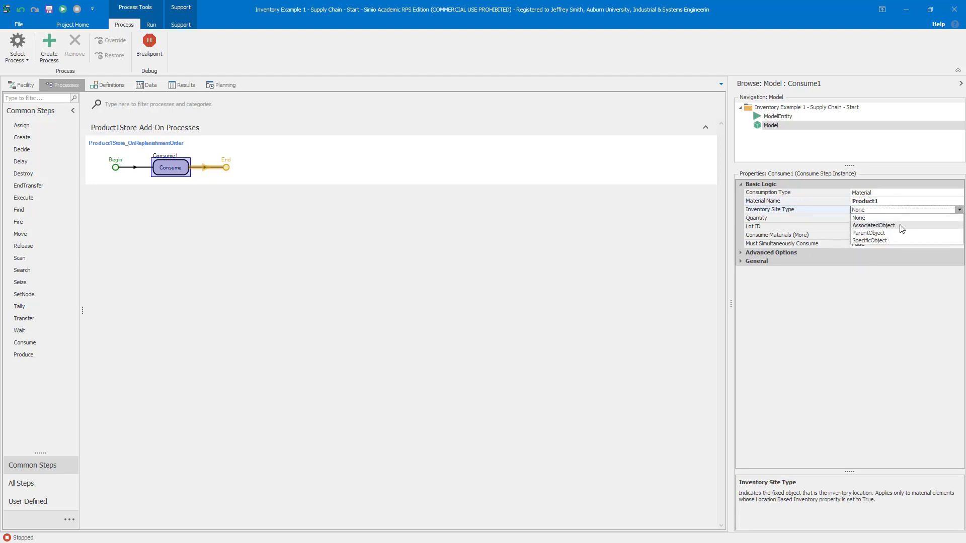
left_click(890, 241)
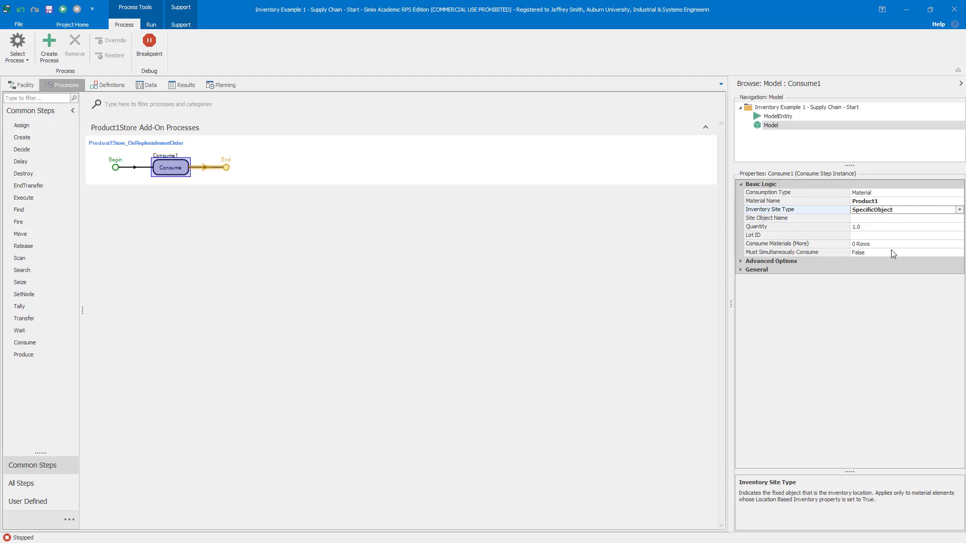
left_click(875, 220)
left_click(959, 219)
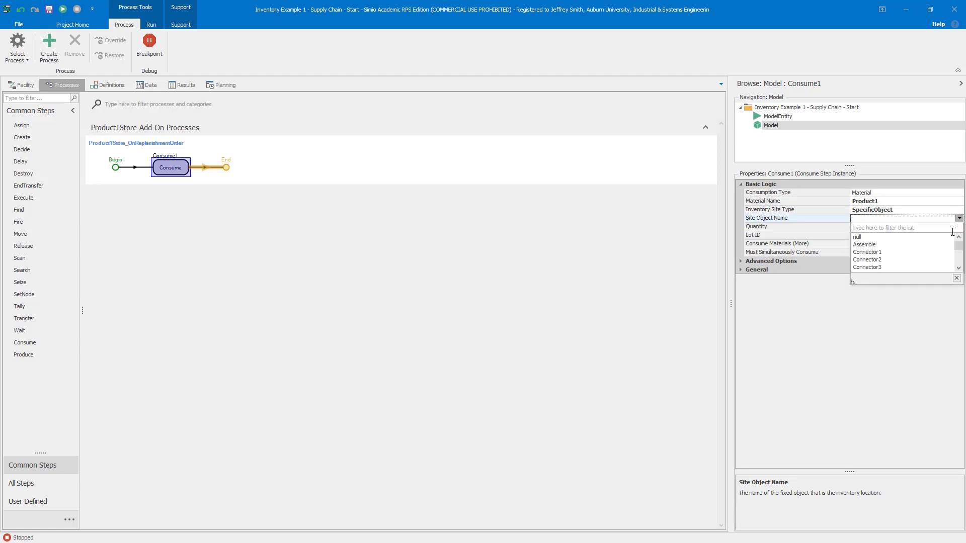
left_click(874, 246)
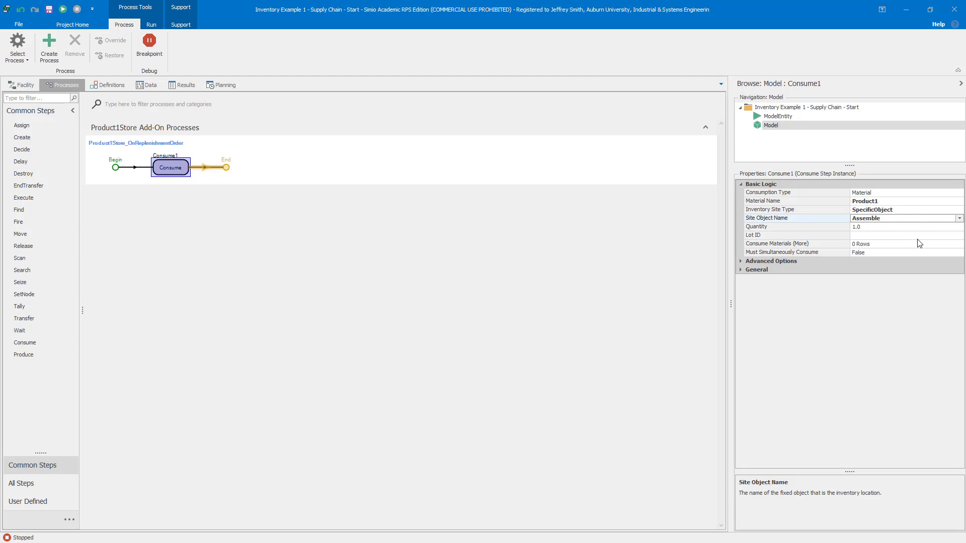
Step: Set the Consume step's quantity to Token.MaterialOrderDetail.Quantity and widen the property values so the full expression is readable
double_click(858, 227)
left_click(960, 227)
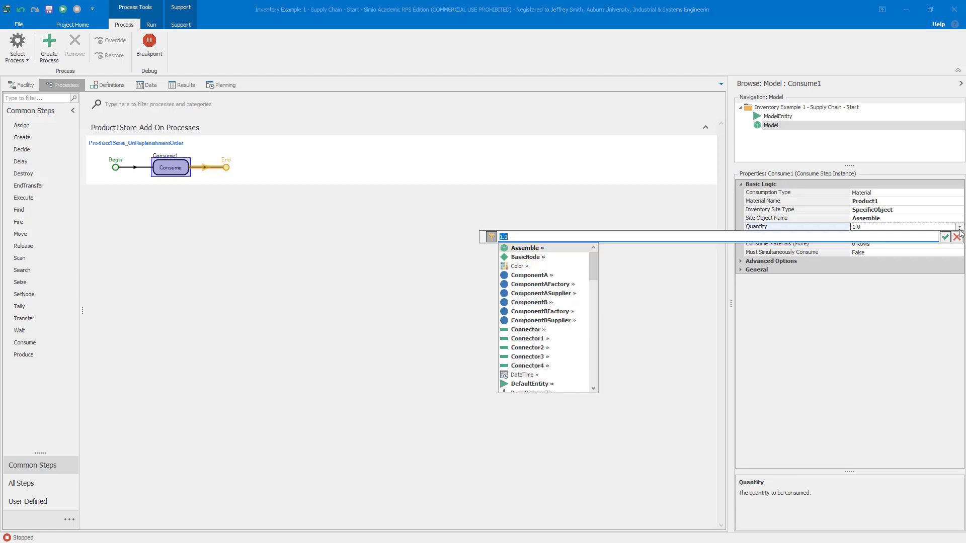
type("Token")
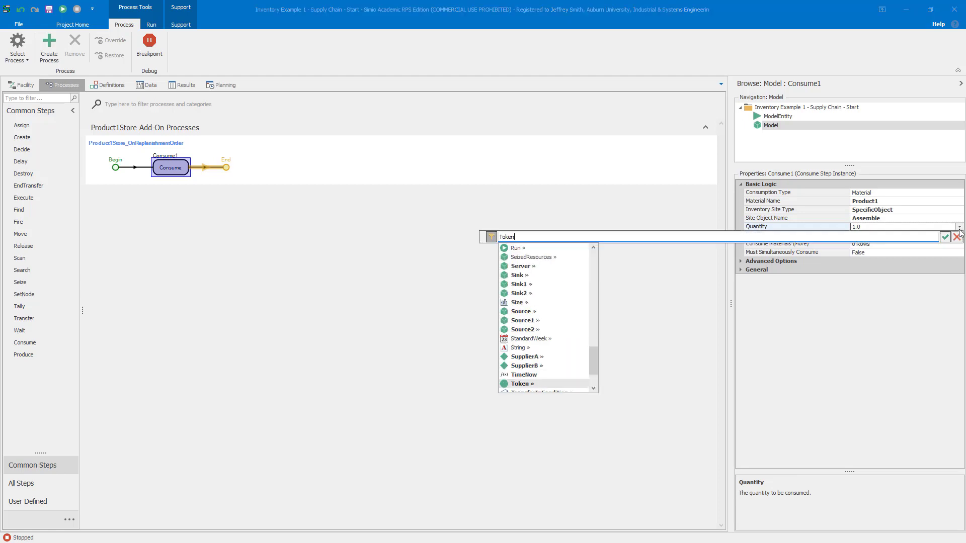
type(".MaterialOrderDetail.")
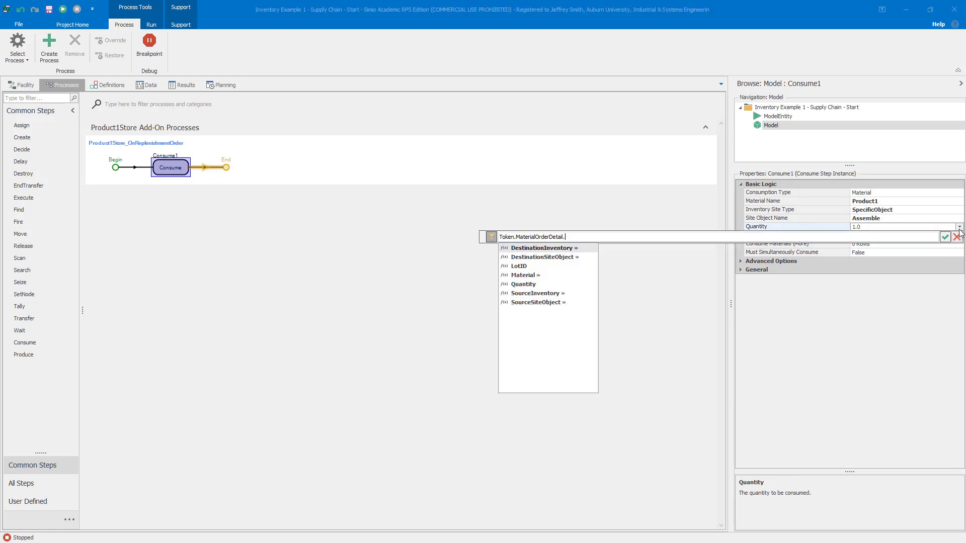
type("Quantity")
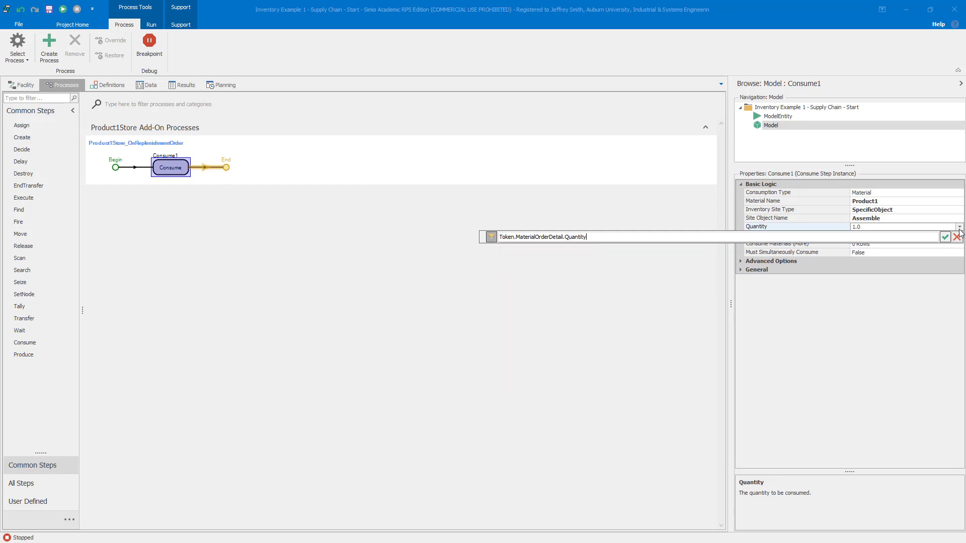
left_click(945, 237)
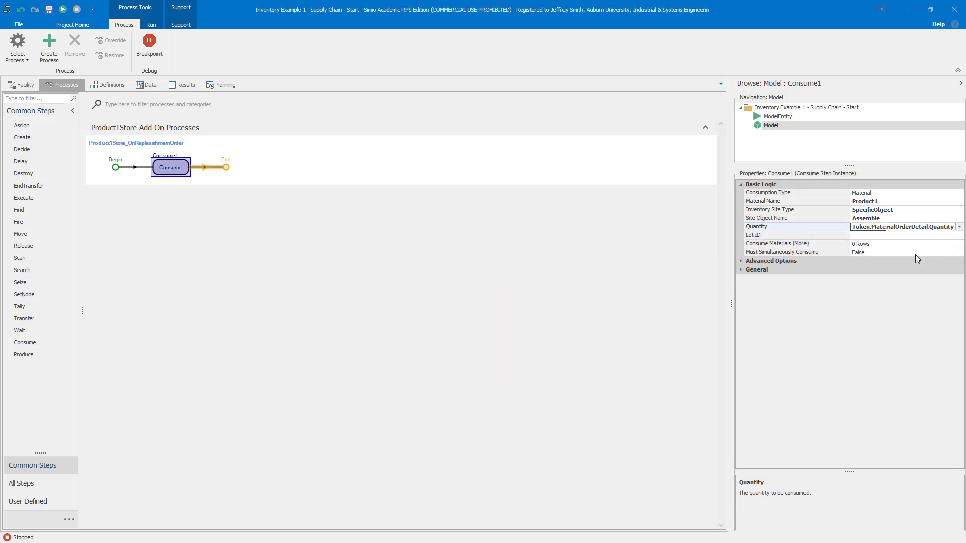
left_click_drag(731, 305, 709, 309)
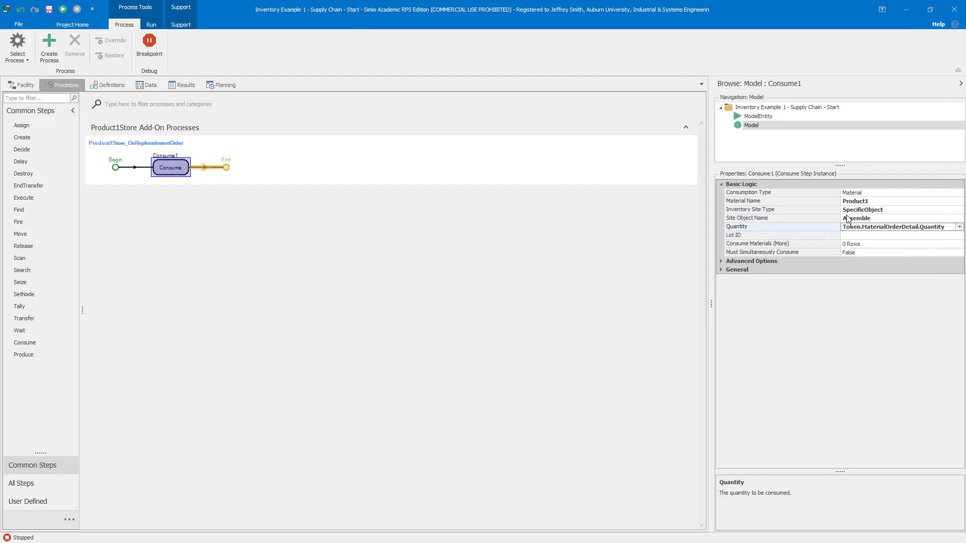
left_click_drag(839, 215, 807, 216)
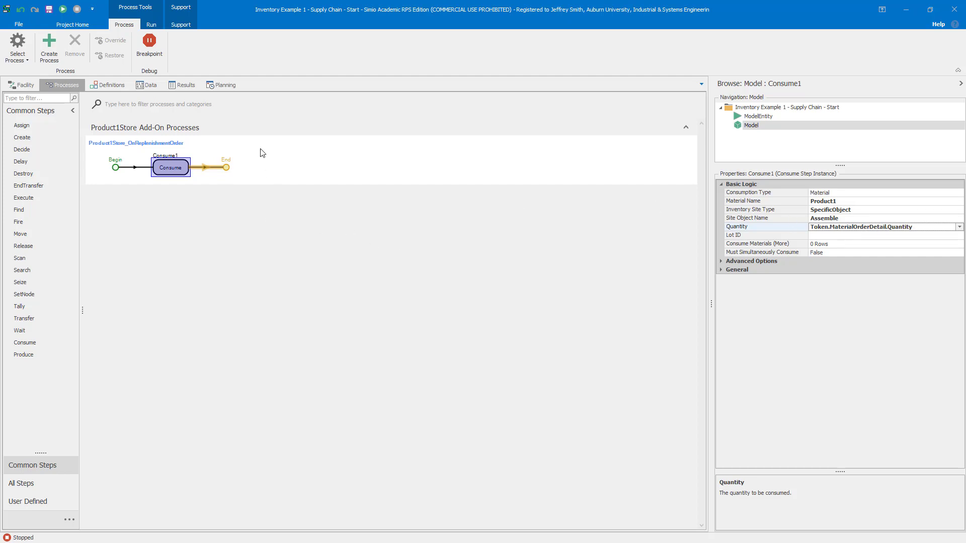
Step: Add a Produce step after the Consume step and set its material to Product1
left_click(261, 171)
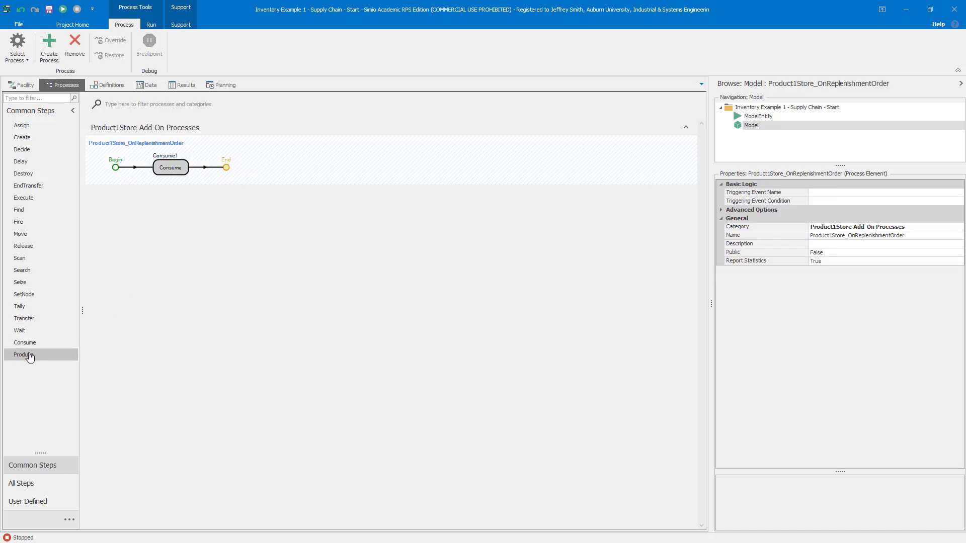
left_click_drag(24, 355, 228, 173)
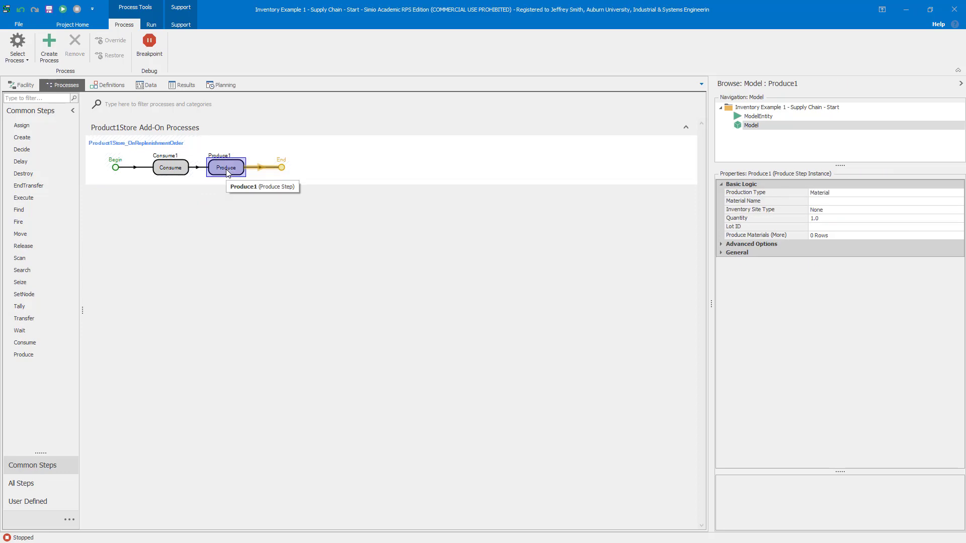
left_click(838, 202)
left_click(959, 201)
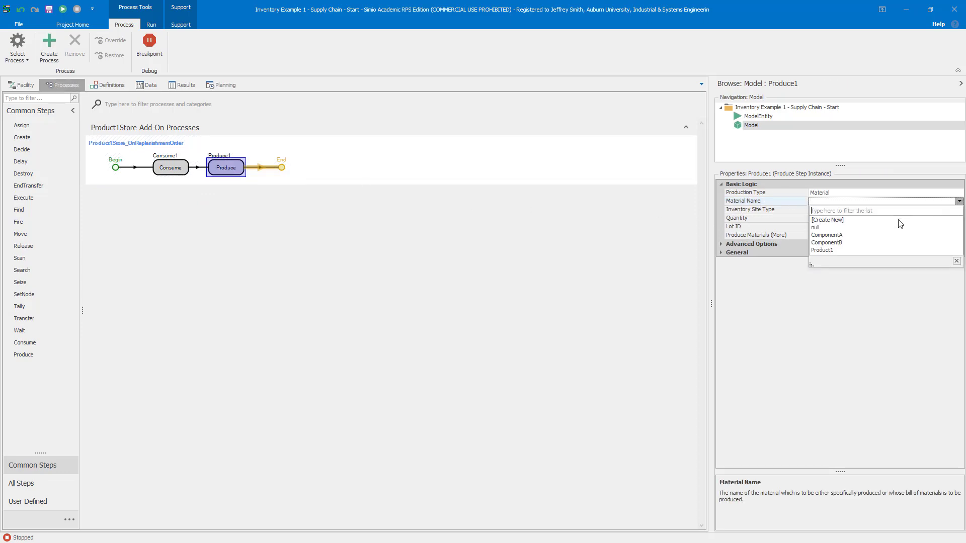
left_click(831, 251)
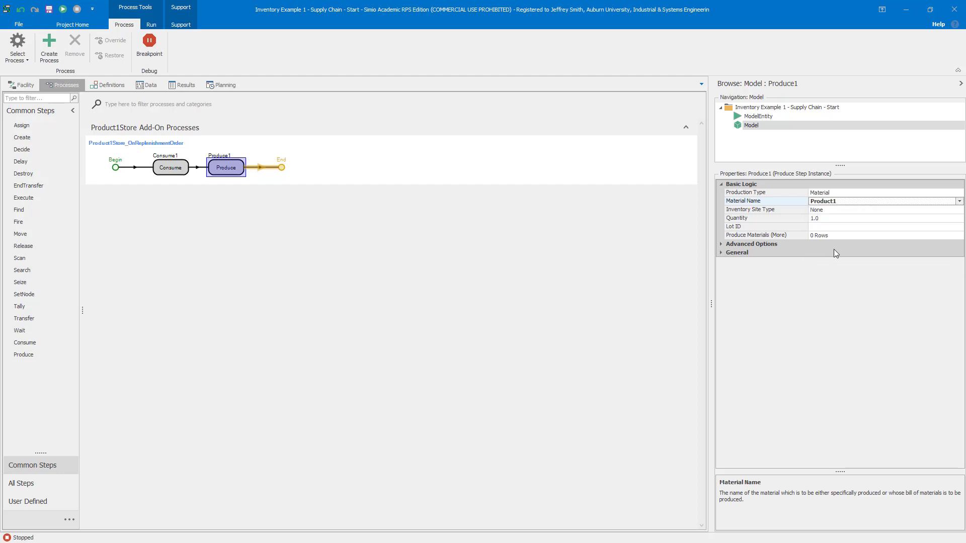
Step: Set the Produce step's inventory site type to AssociatedObject and its quantity to Token.MaterialOrderDetail.Quantity
left_click(842, 212)
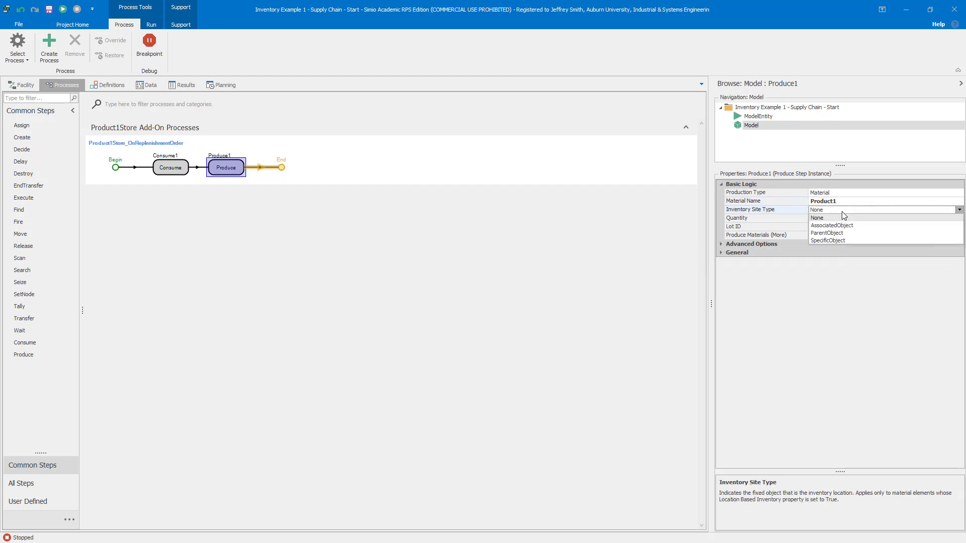
left_click(845, 226)
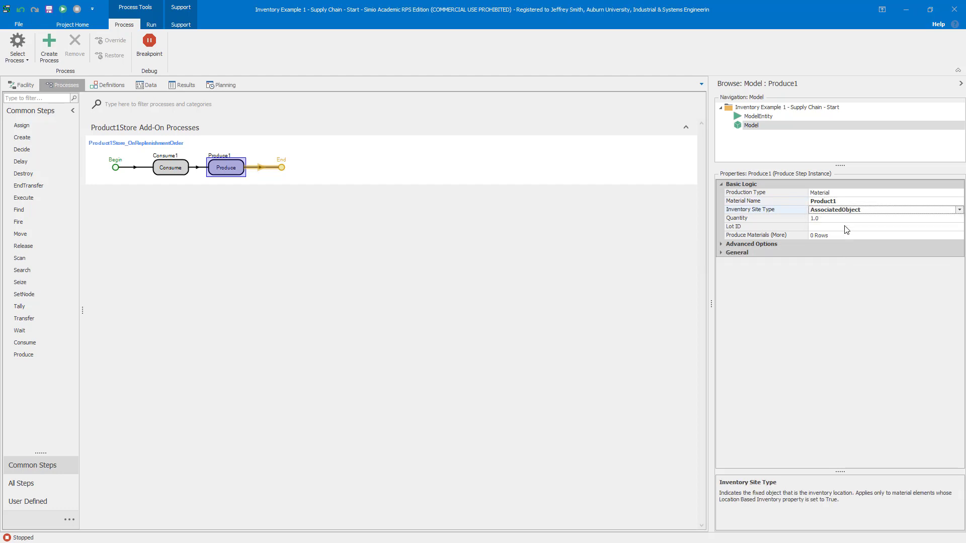
left_click(836, 218)
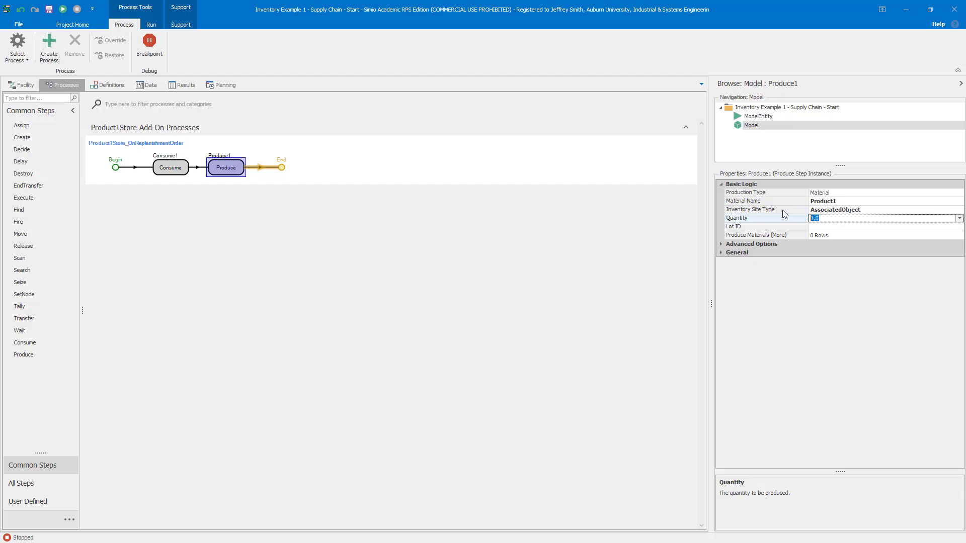
left_click(959, 219)
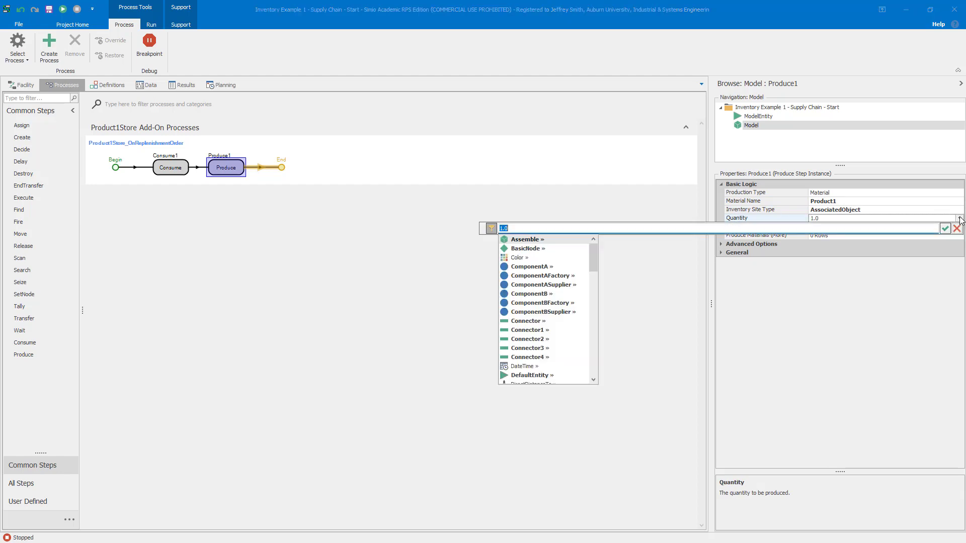
type("Token.Ma")
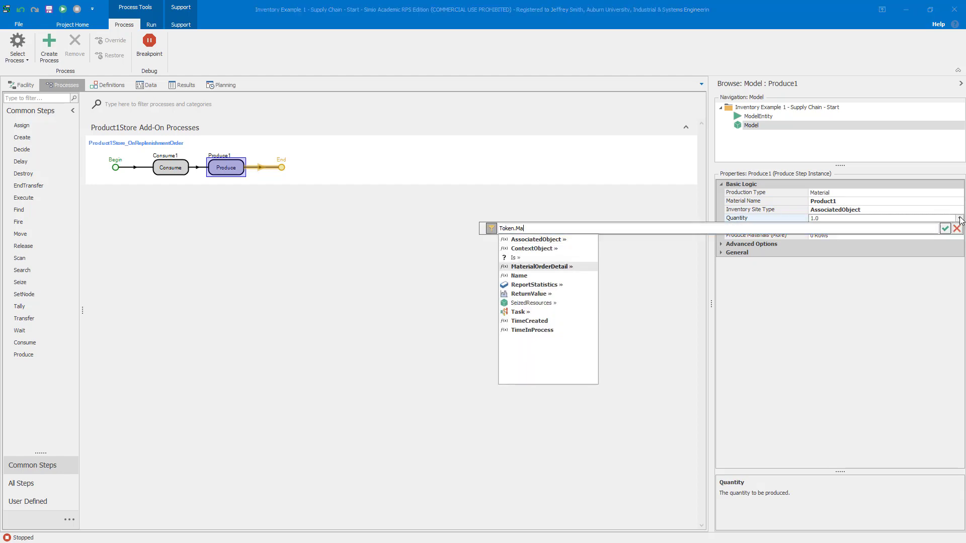
type("terialOrderDetail.Q")
key("Return")
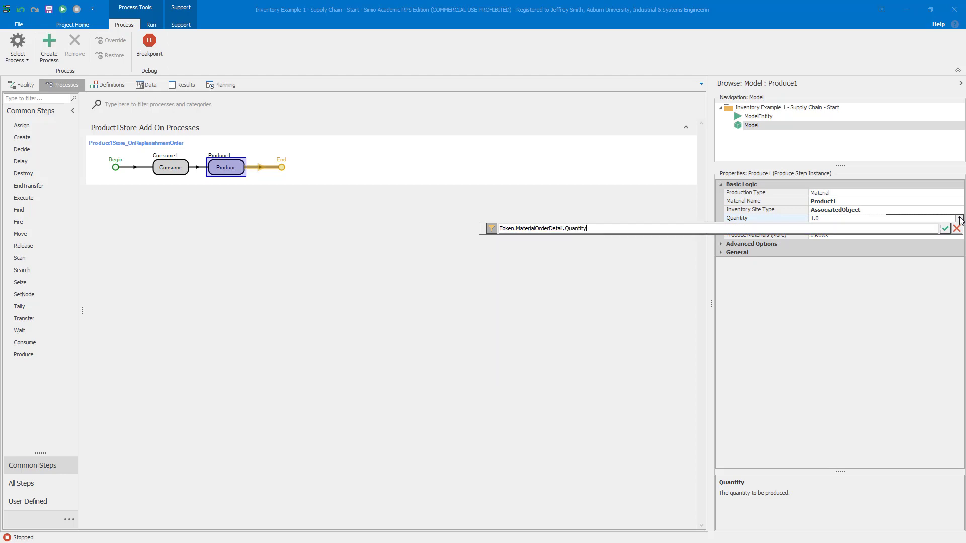
key("Return")
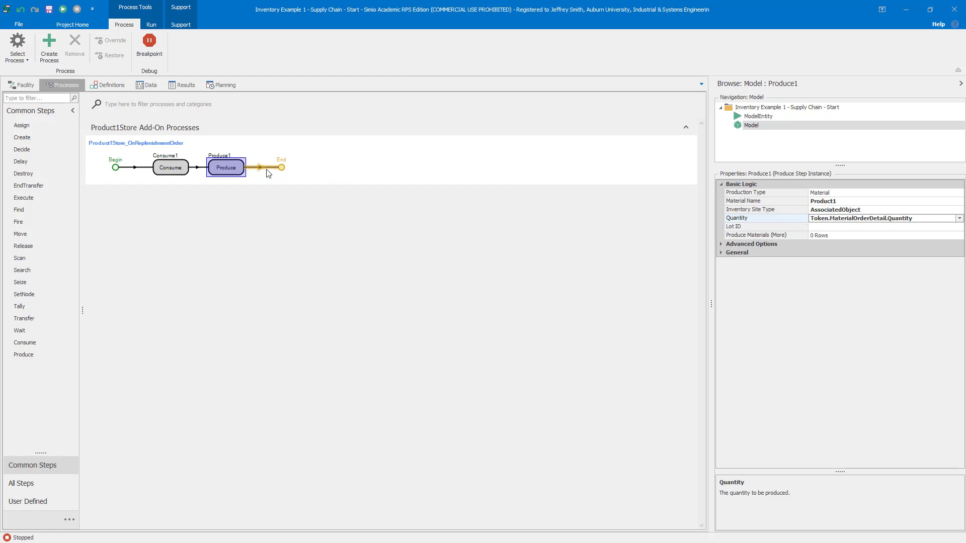
Step: Review the material requirements of the Buy processing task on the Store's Purchase server in the facility view
left_click(31, 88)
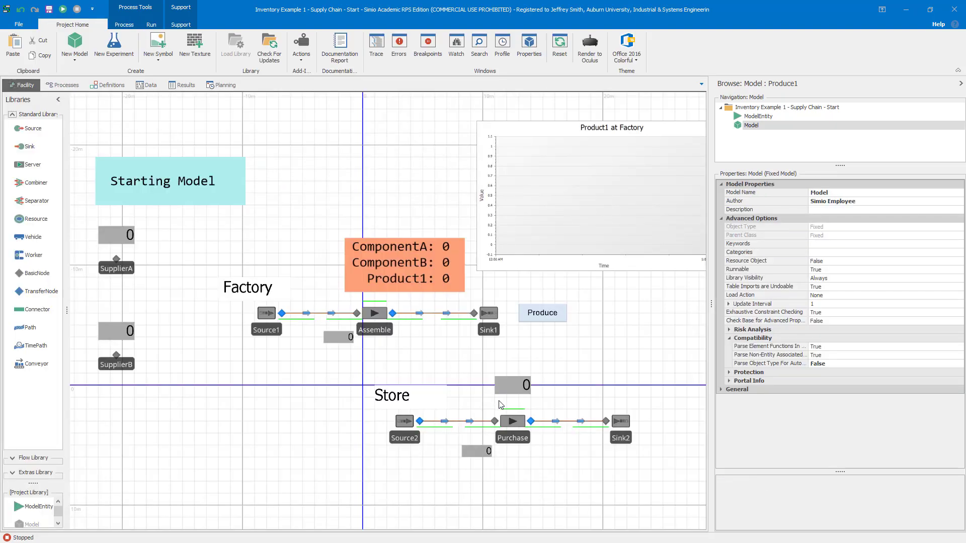
left_click(508, 420)
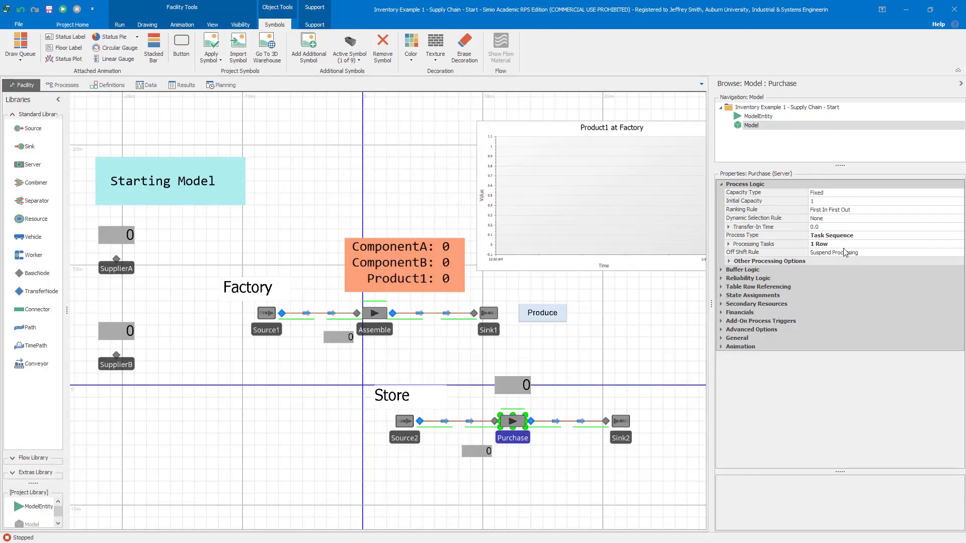
left_click(876, 246)
left_click(959, 244)
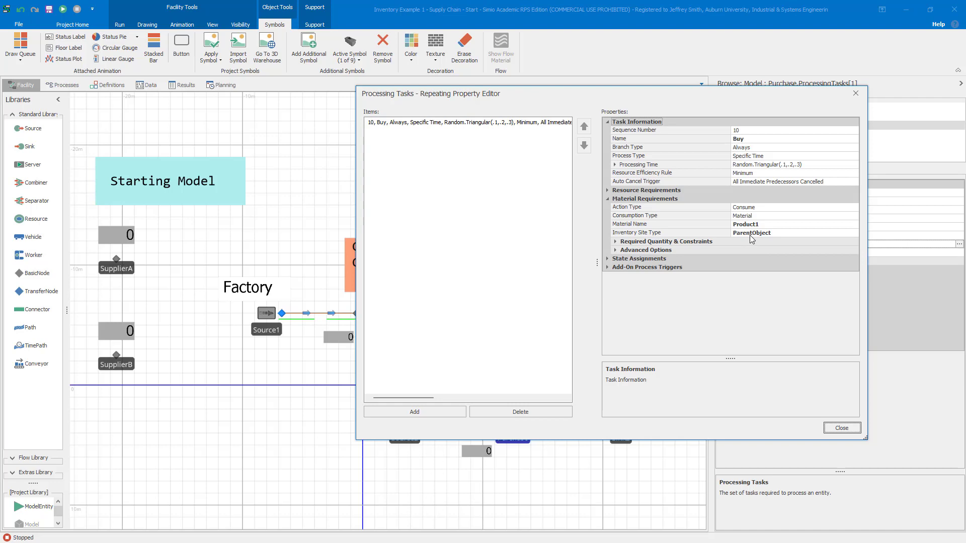
left_click(840, 427)
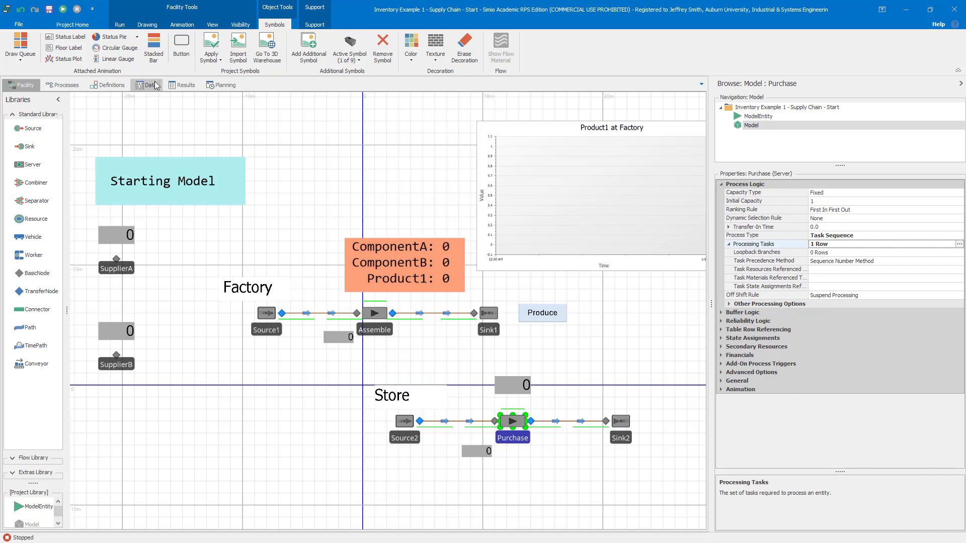
Step: Return to the replenishment order process and review the settings of its Produce and Consume steps
left_click(68, 88)
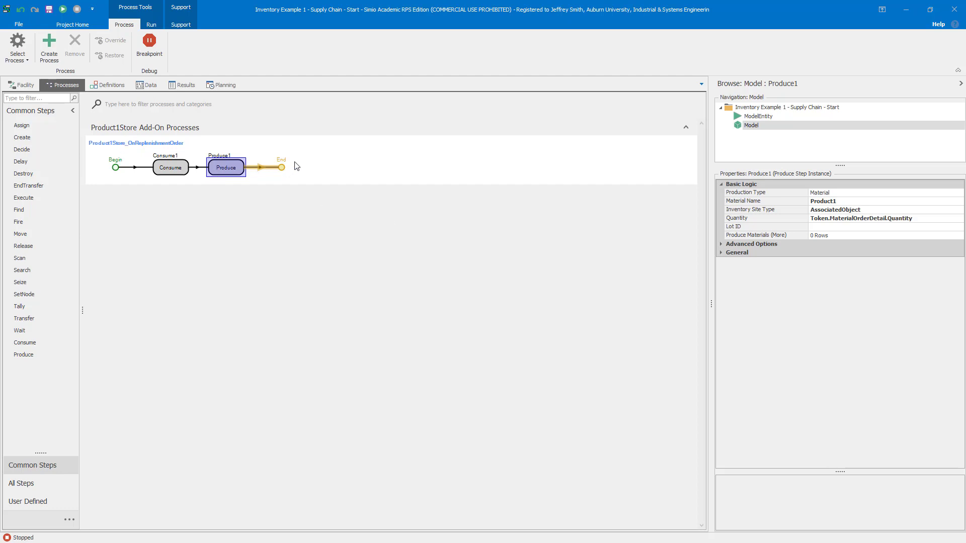
left_click(325, 164)
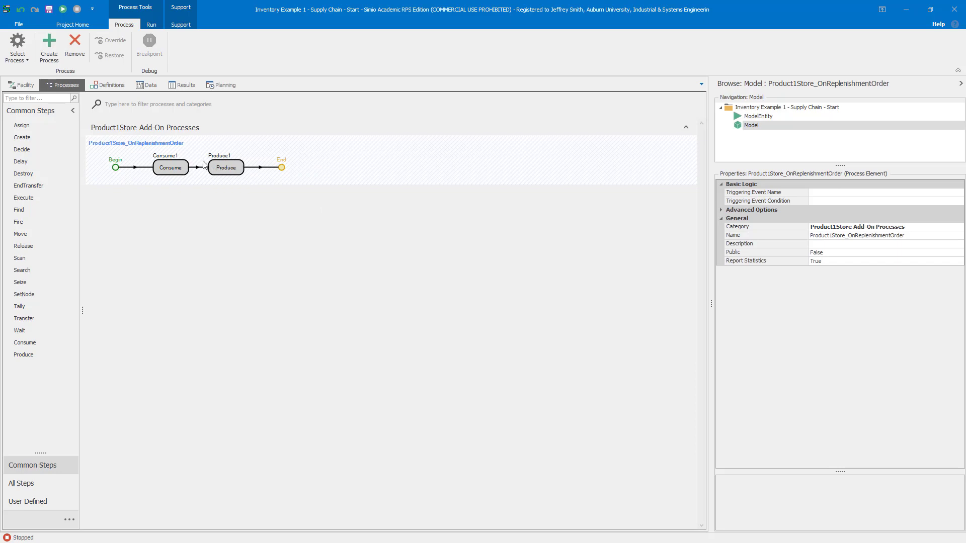
left_click(233, 172)
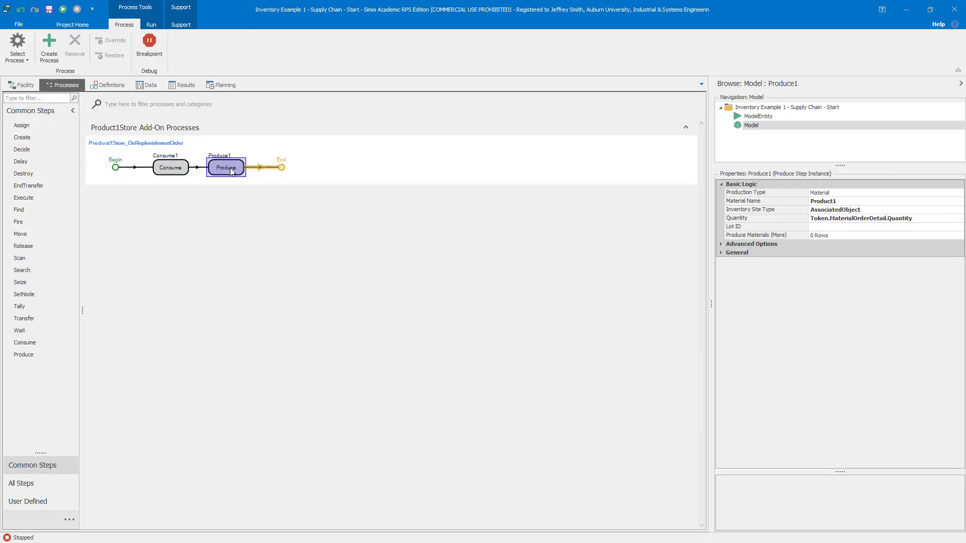
left_click(178, 175)
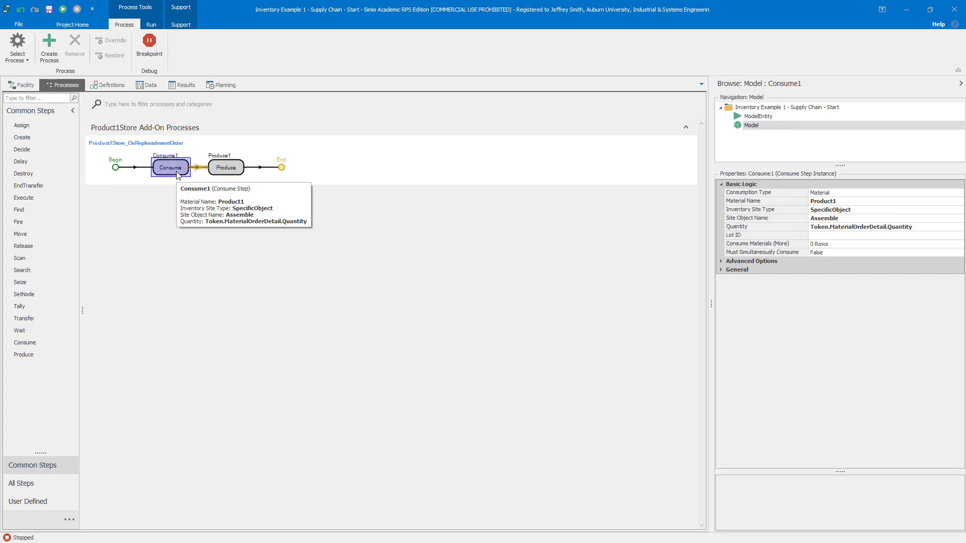
Step: Run the model in the facility view to observe how the Store is replenished from the Factory, and reset the run
left_click(319, 172)
left_click(24, 85)
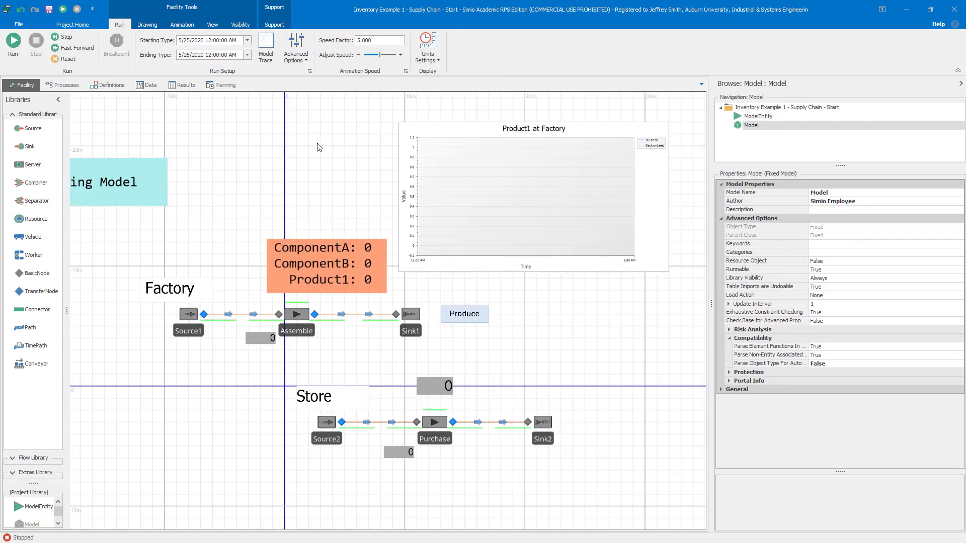
left_click(14, 45)
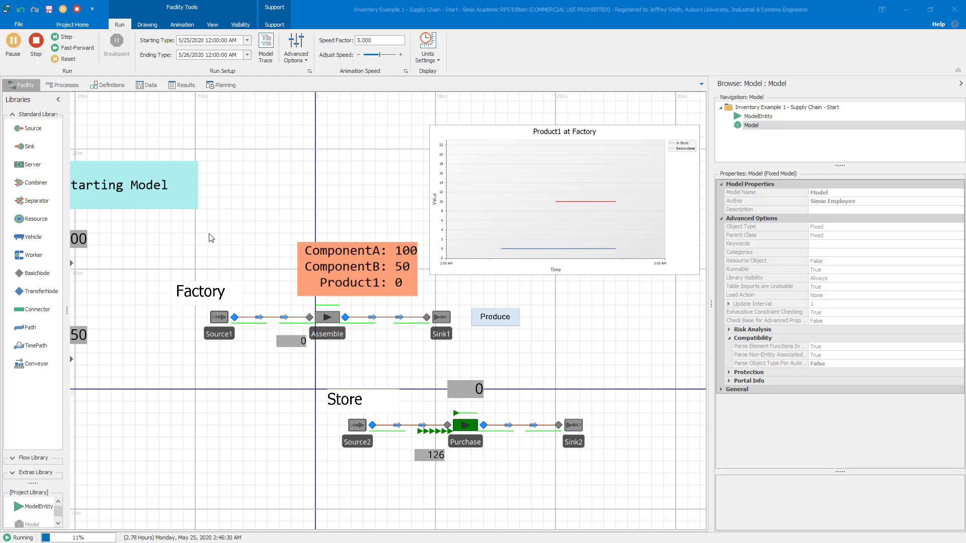
left_click(64, 59)
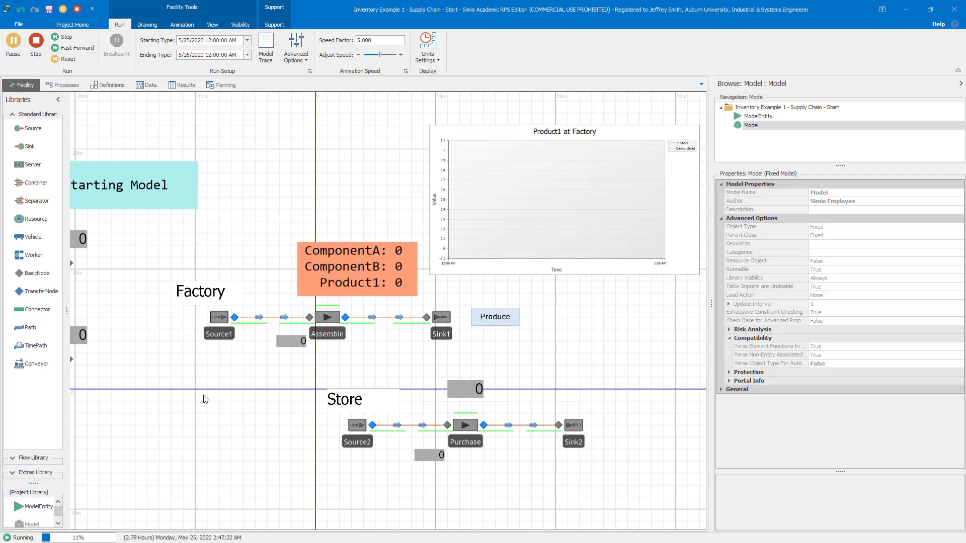
Step: Set a breakpoint on the Consume step of the Product1Store_OnReplenishmentOrder process
left_click(103, 87)
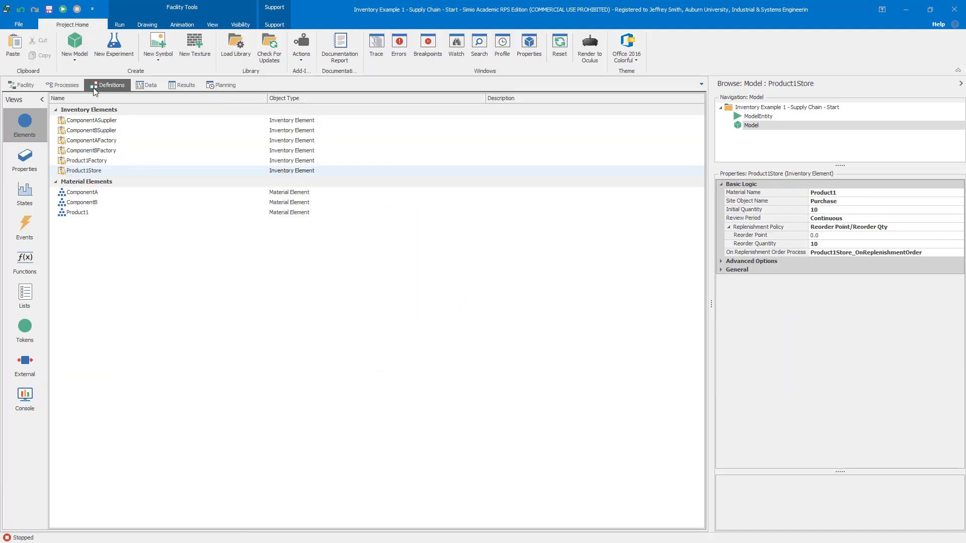
left_click(65, 88)
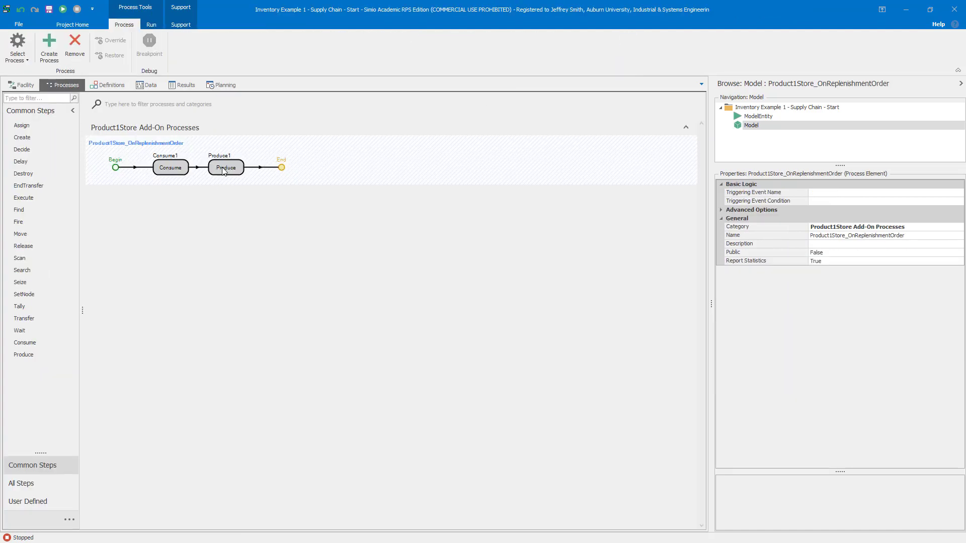
mouse_move(227, 171)
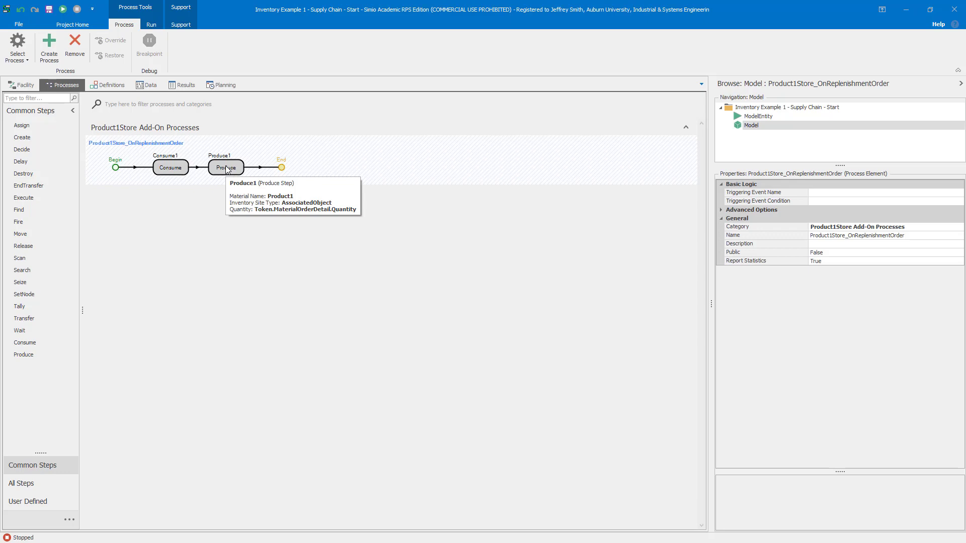
left_click(162, 170)
mouse_move(162, 170)
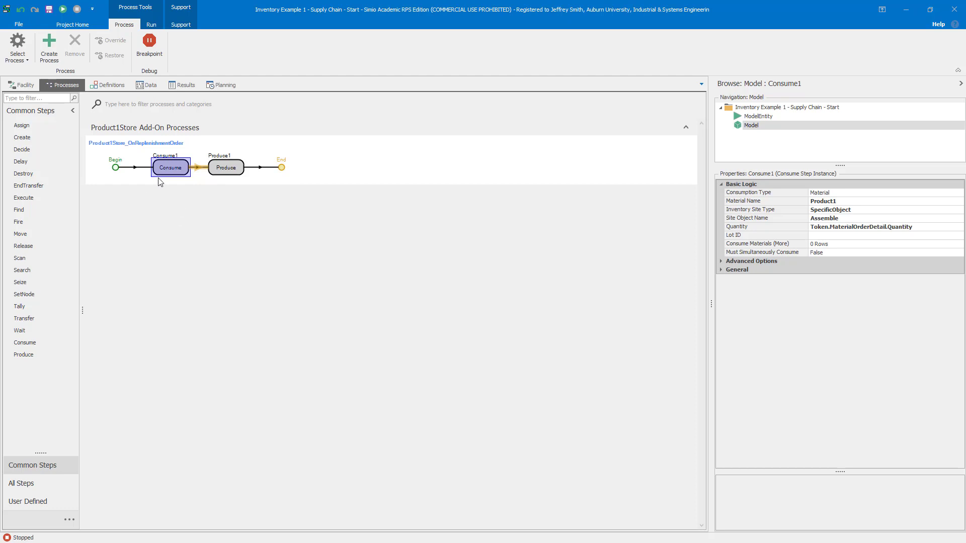
left_click(147, 48)
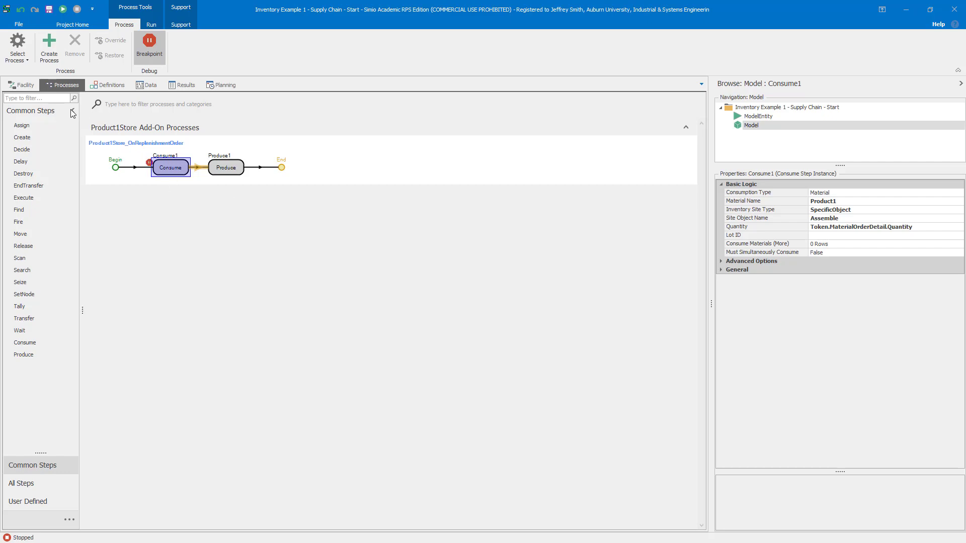
Step: Run the model up to the breakpoint and open an enlarged Watch window
left_click(28, 85)
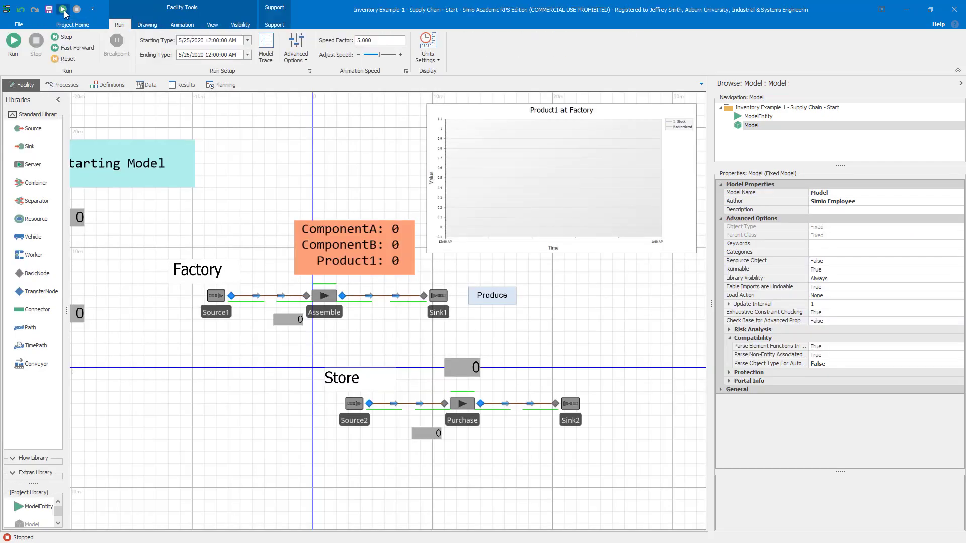
left_click(64, 10)
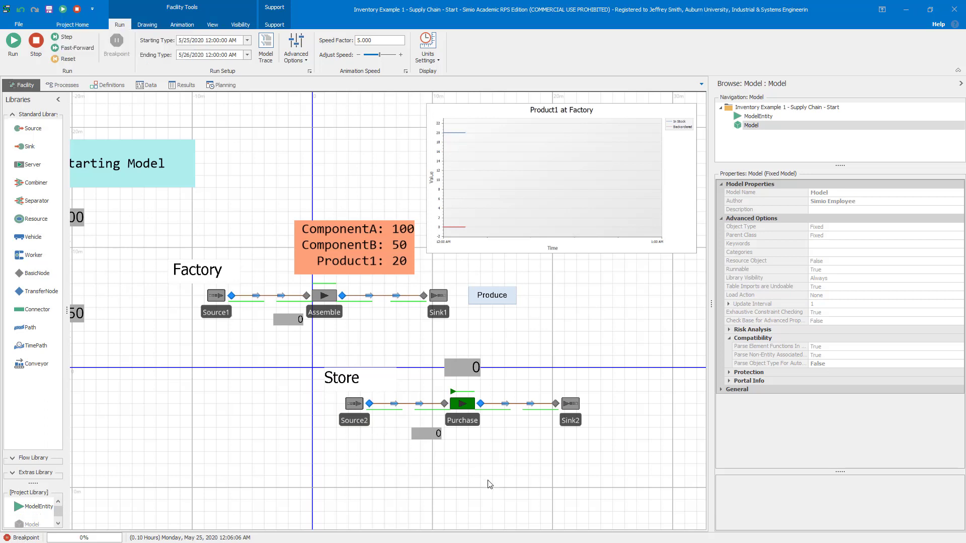
left_click_drag(491, 485, 459, 334)
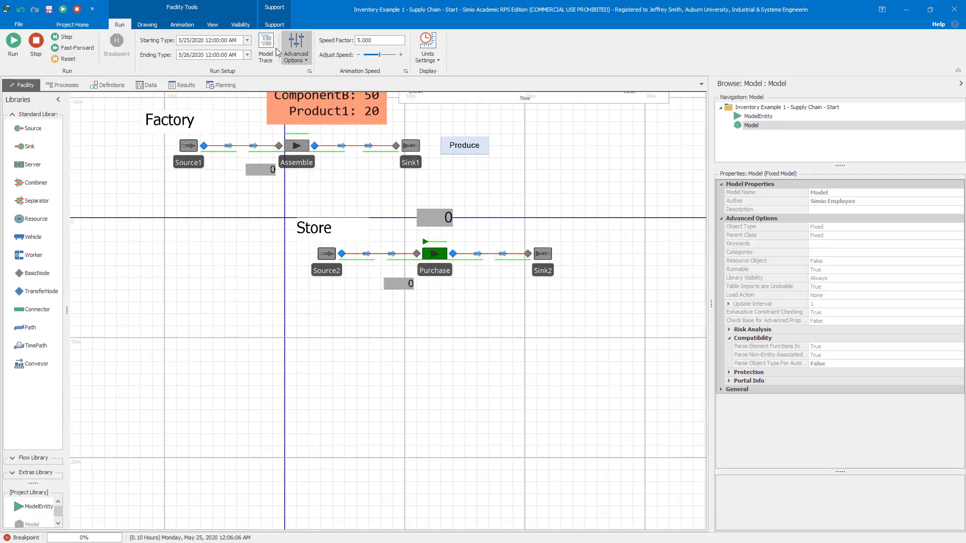
left_click(91, 24)
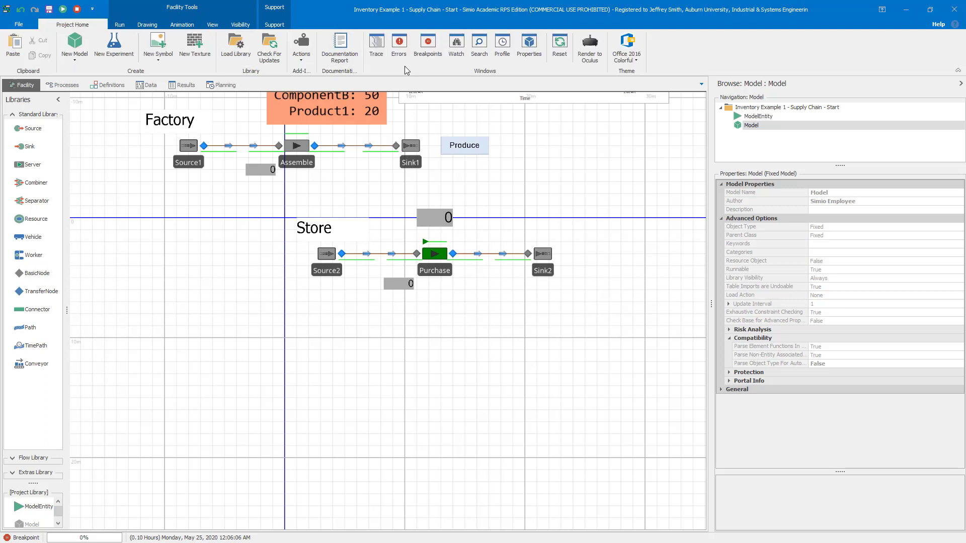
left_click(456, 48)
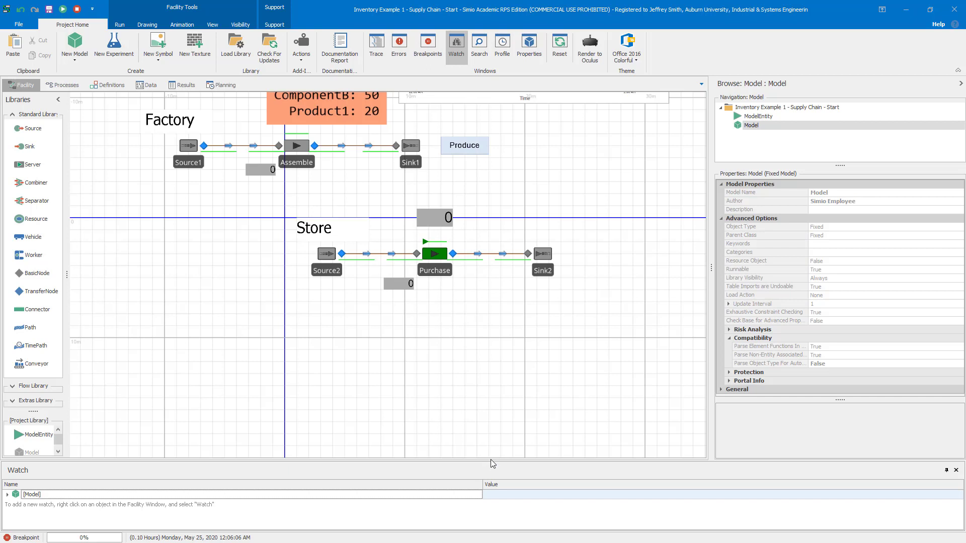
left_click_drag(491, 460, 474, 310)
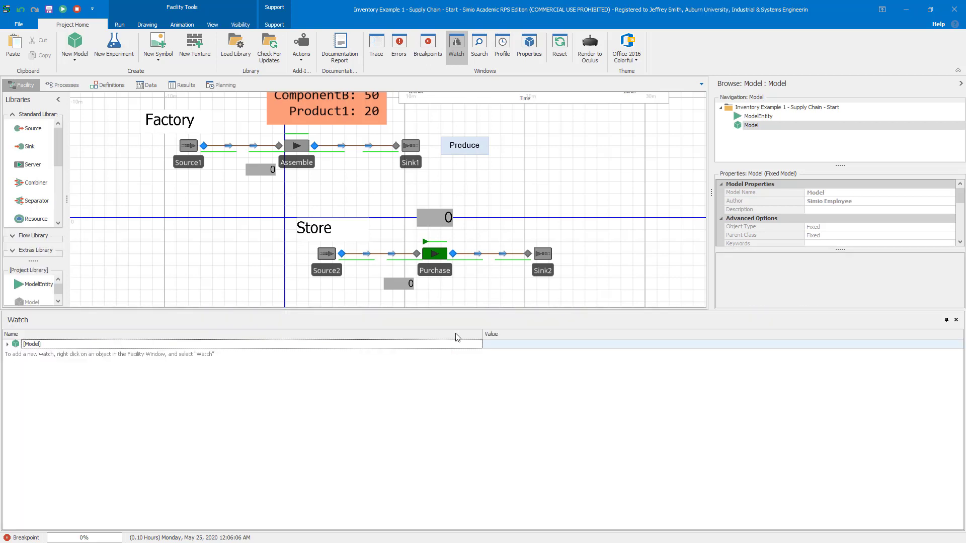
Step: Expand the model's watch entries and examine the Product1Factory inventory's stock and order quantities
left_click(7, 345)
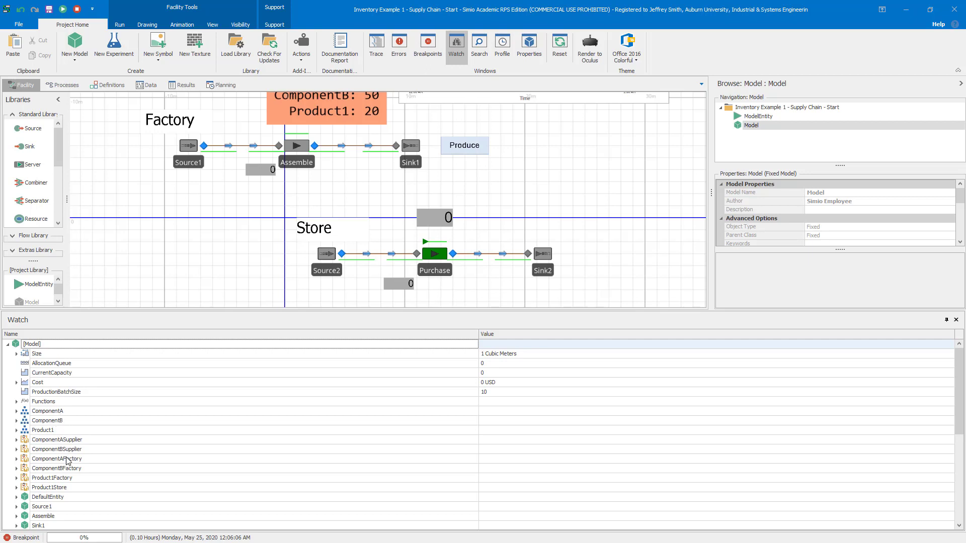
scroll(96, 422, "down", 3)
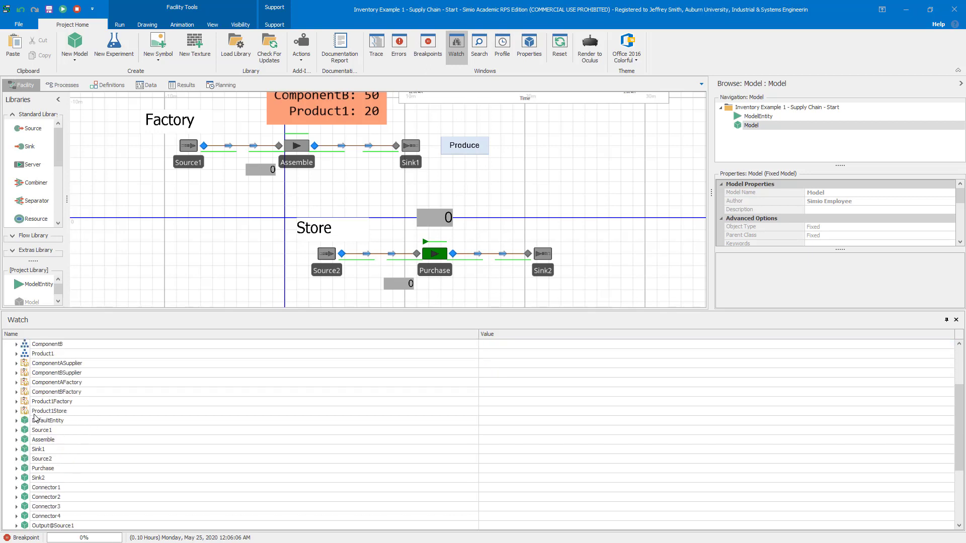
left_click(16, 402)
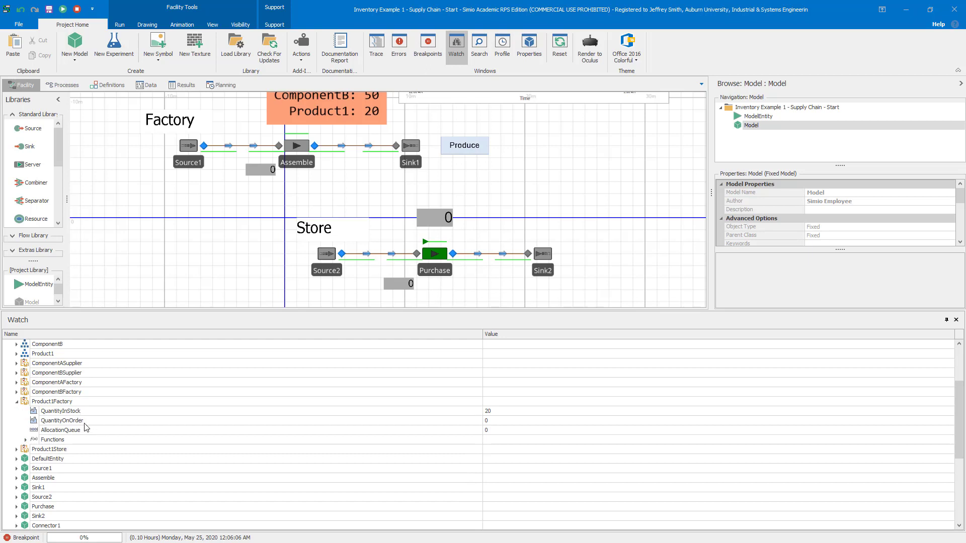
left_click(16, 401)
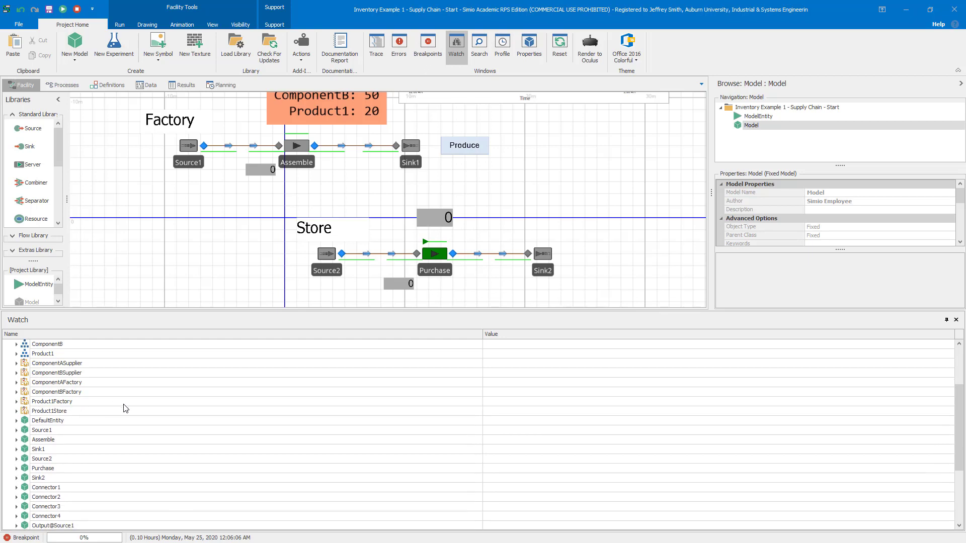
Step: Inspect the token in the Product1Store_OnReplenishmentOrder process, including its associated object and its MaterialOrderDetail function
scroll(156, 398, "down", 4)
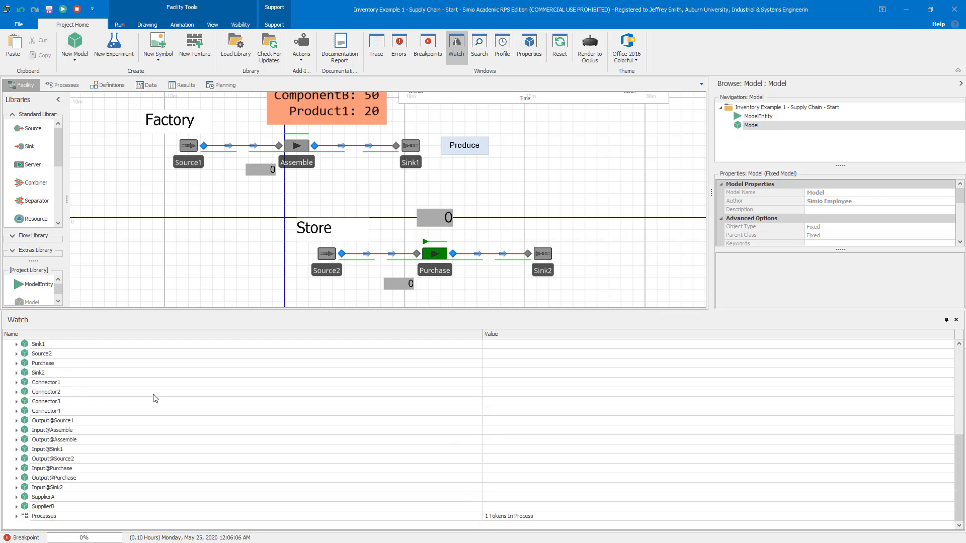
left_click(17, 517)
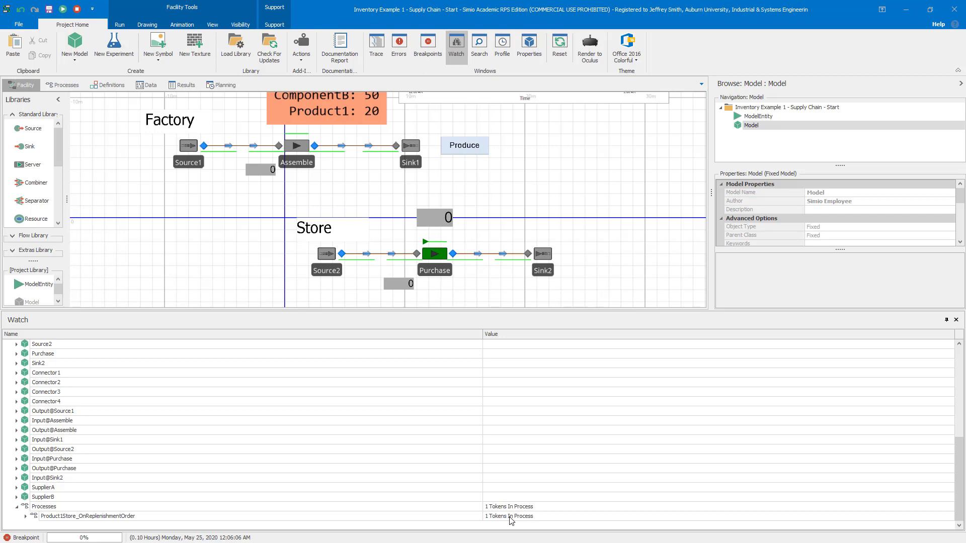
left_click(25, 517)
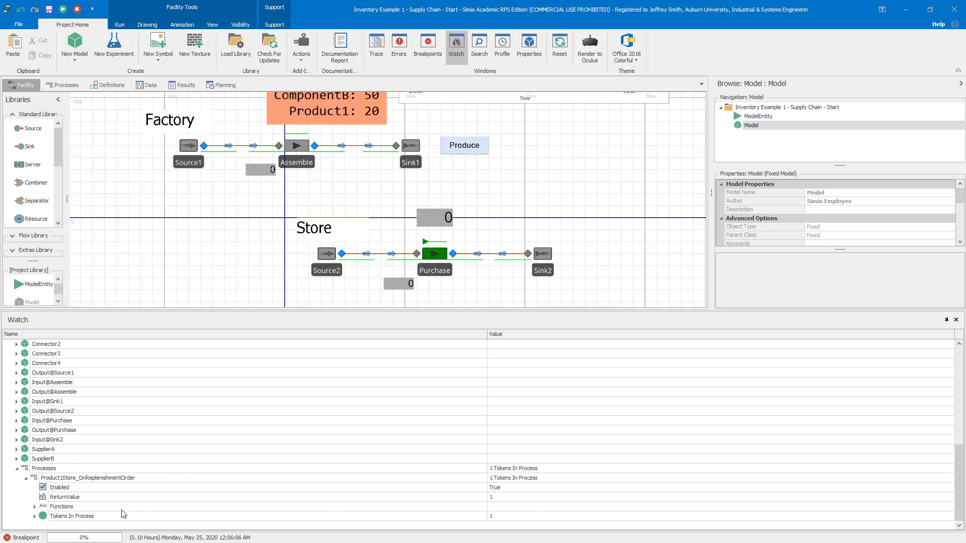
left_click(35, 517)
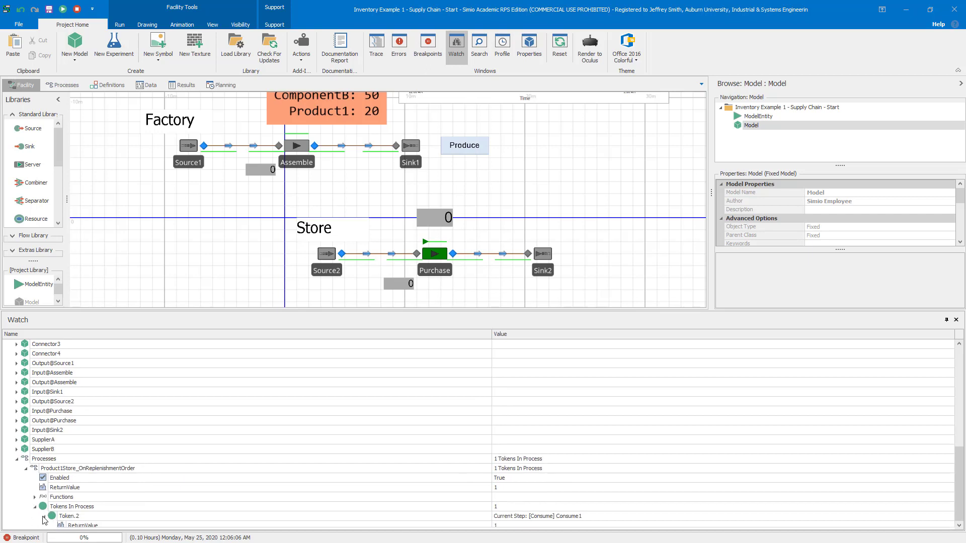
left_click(44, 517)
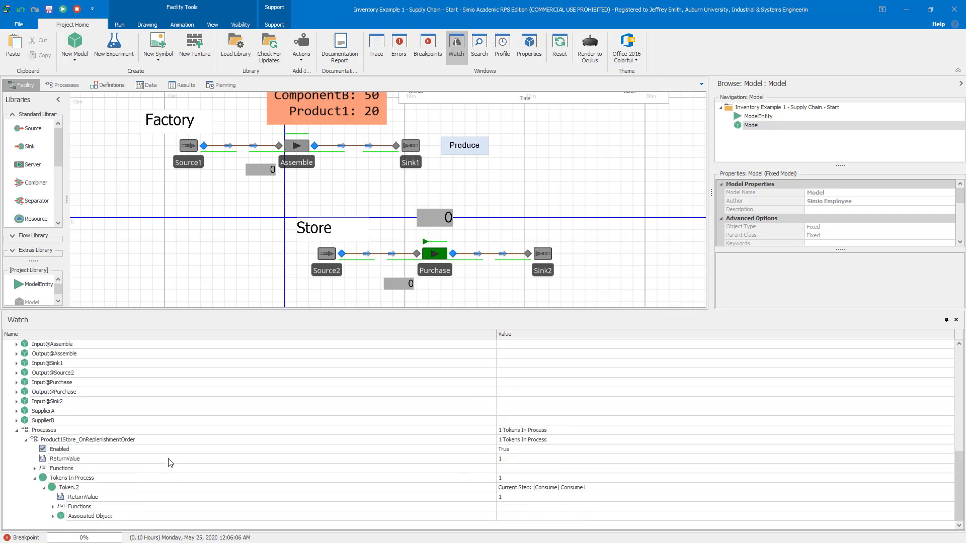
left_click(53, 516)
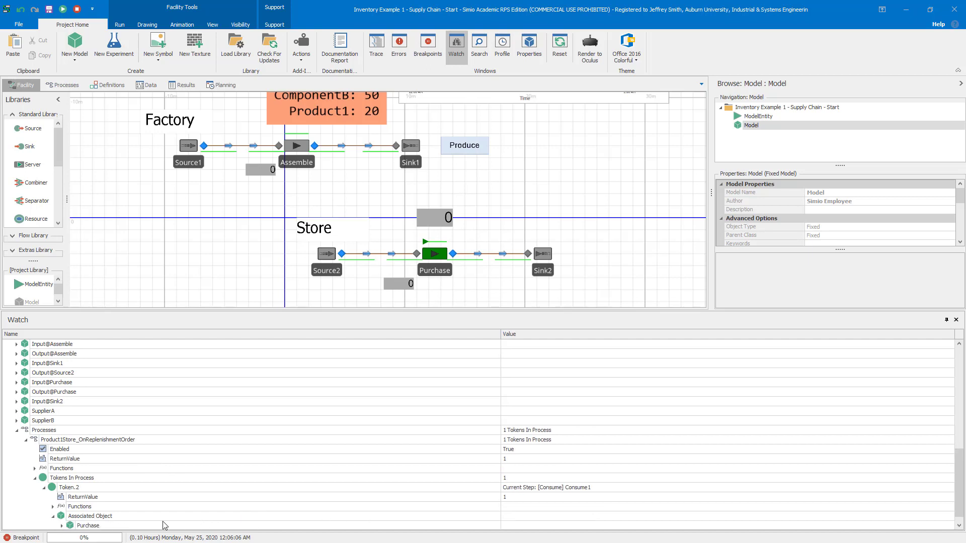
scroll(148, 482, "down", 1)
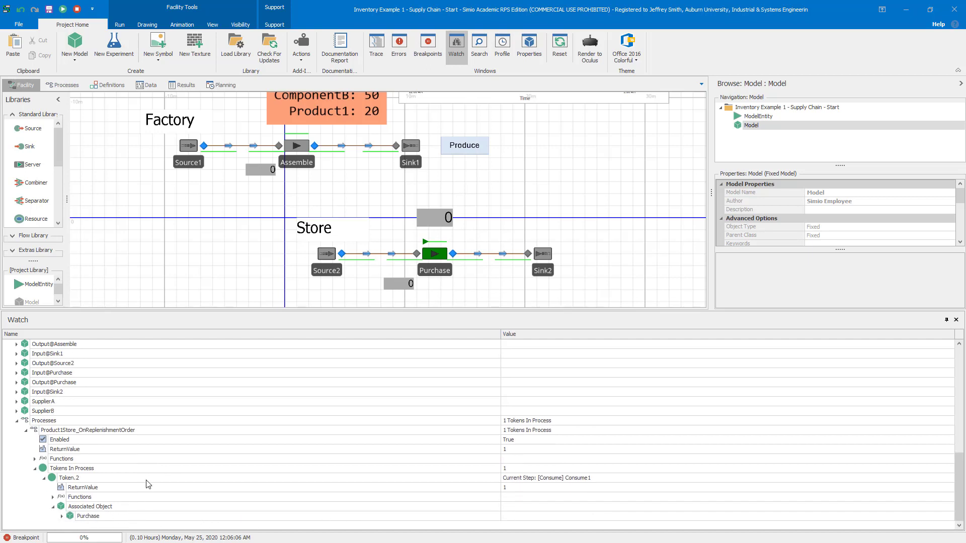
left_click(53, 497)
scroll(130, 483, "down", 3)
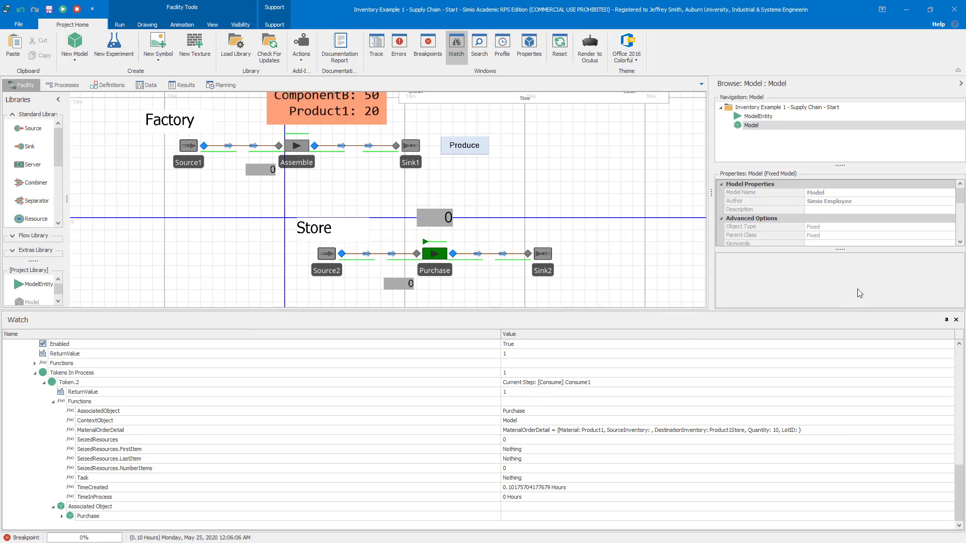
Step: Close the Watch window and remove the breakpoint from the Consume step of the replenishment order process
left_click(956, 320)
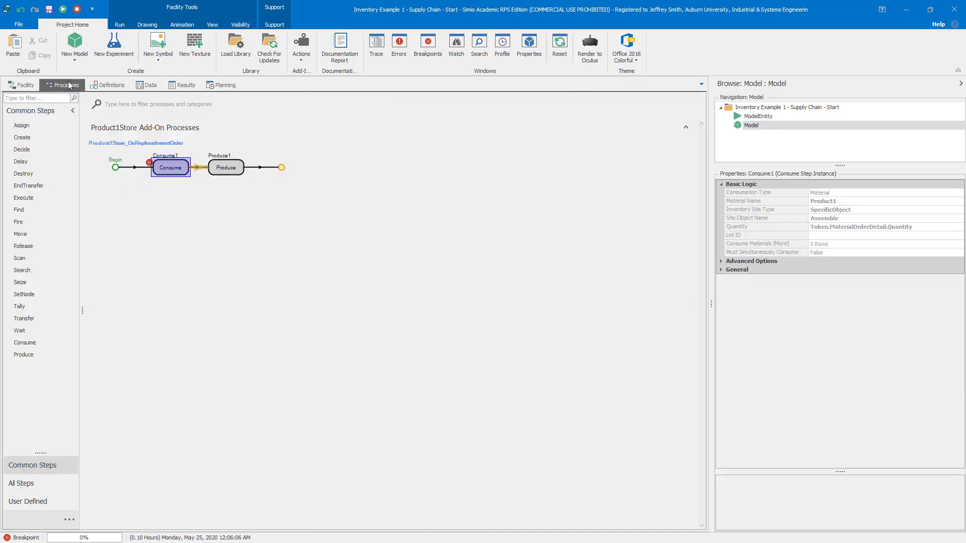
left_click(69, 86)
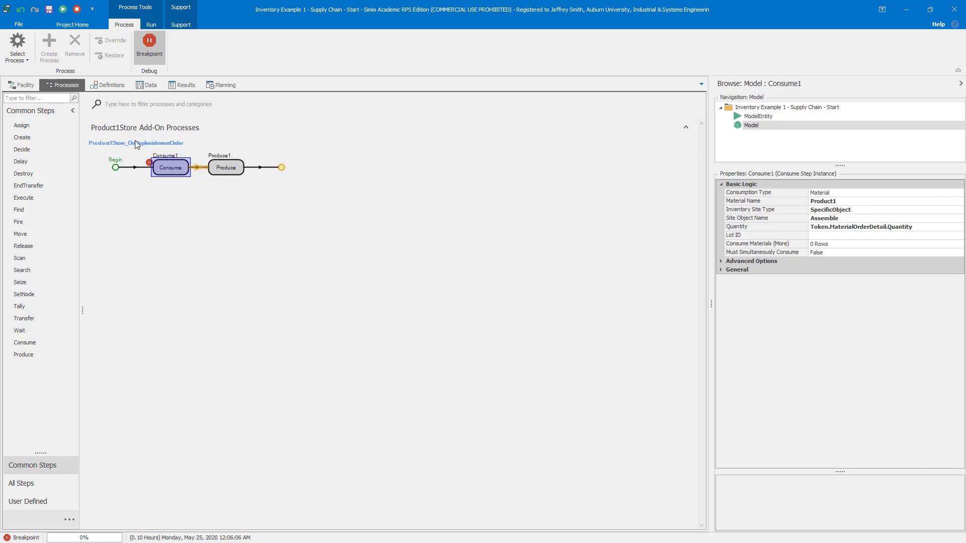
left_click(149, 43)
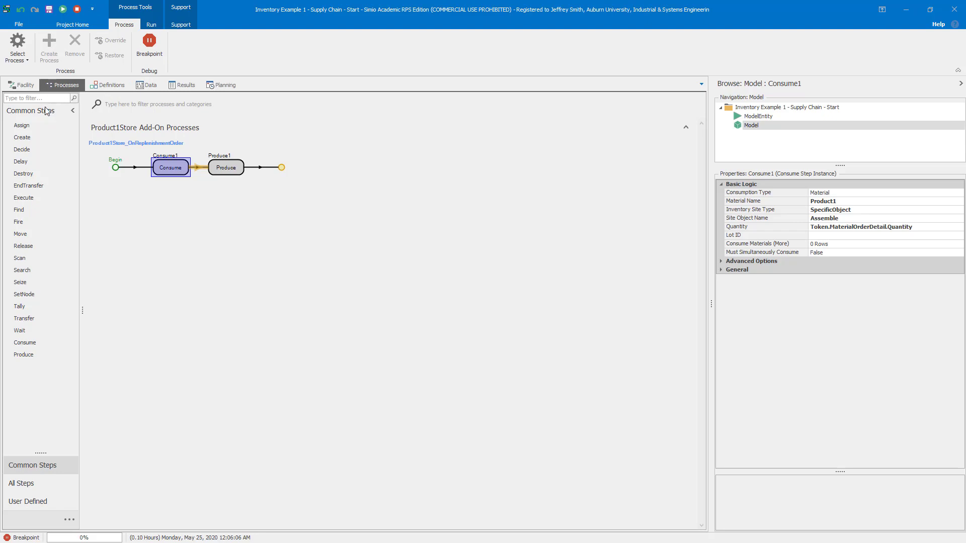
left_click(24, 87)
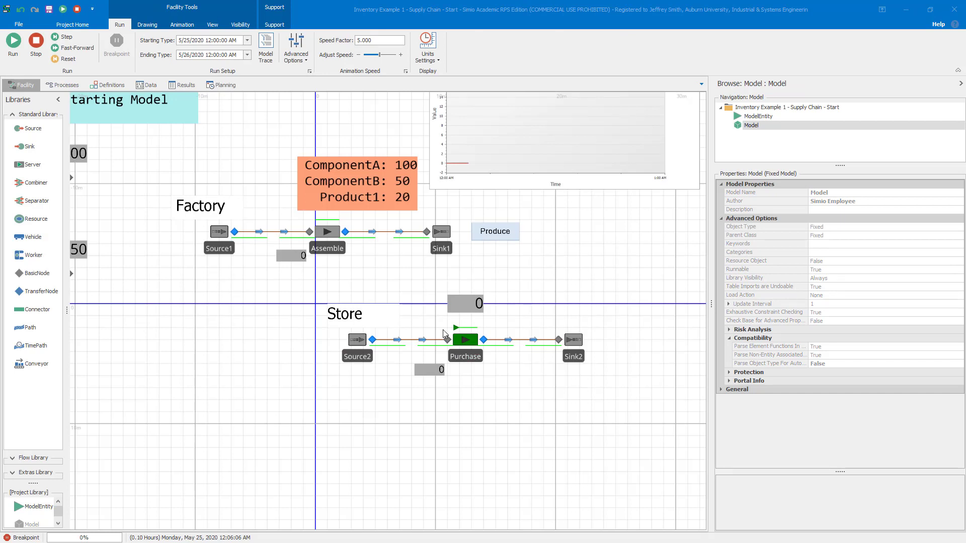
Step: Review the properties of the Factory's Source1 and Assemble server, and stop the simulation run
left_click_drag(369, 341, 252, 438)
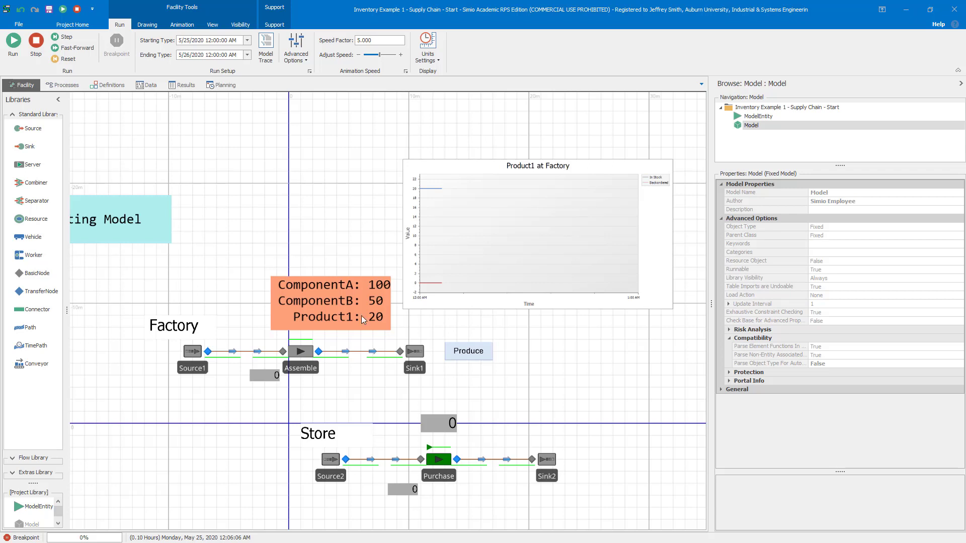
left_click(196, 369)
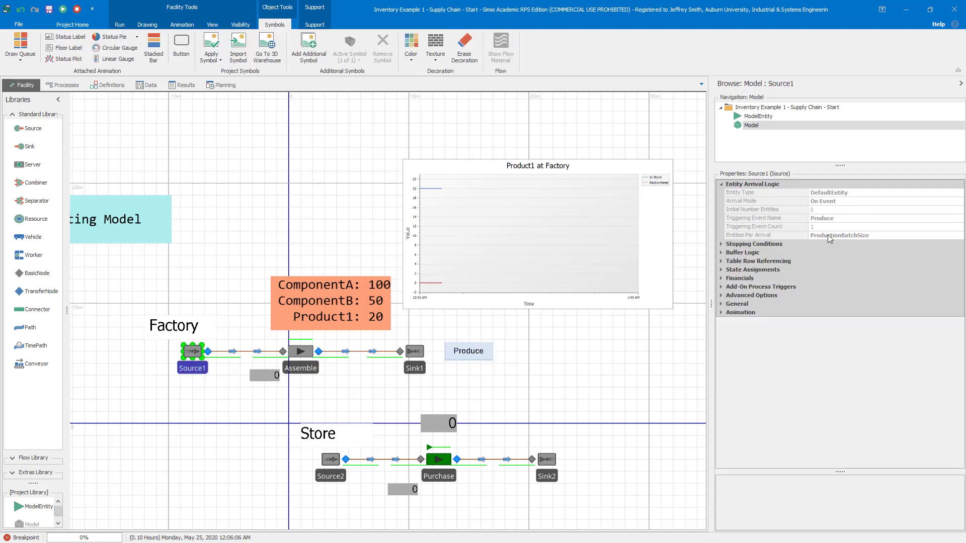
left_click(313, 374)
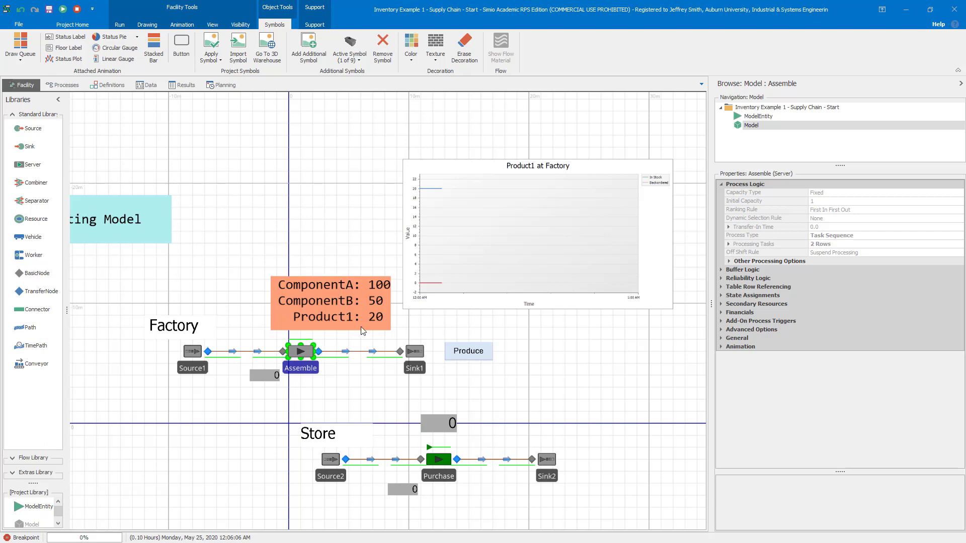
left_click(76, 10)
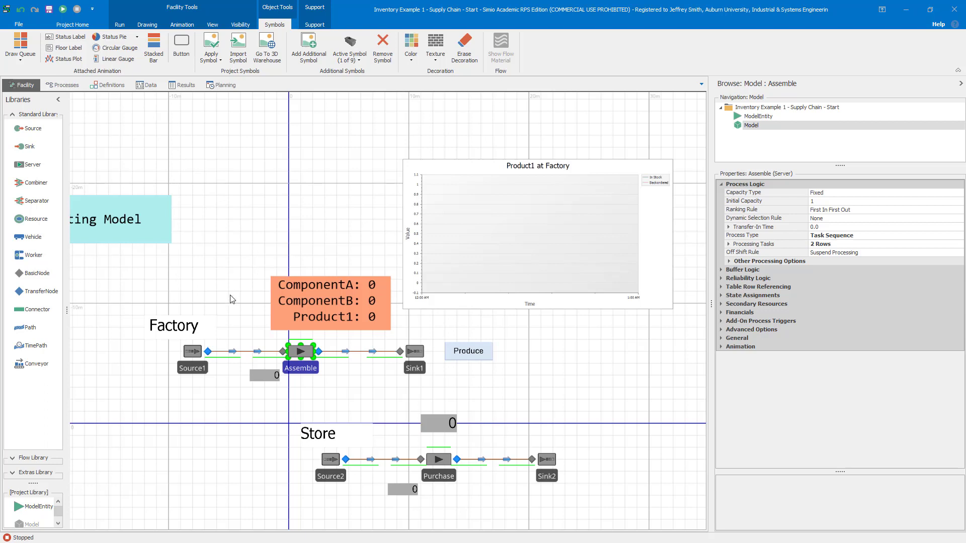
left_click(204, 368)
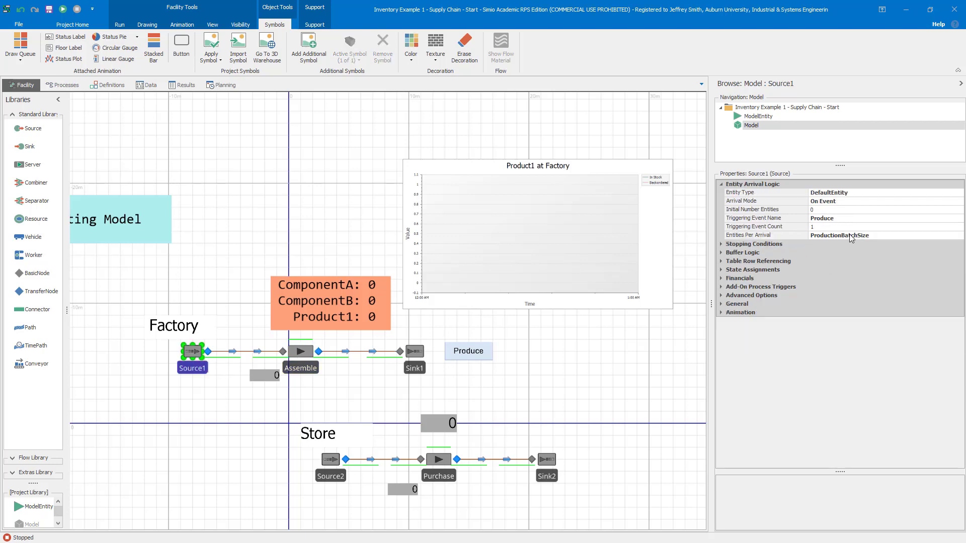
Step: Inspect the properties of the Factory's Produce button, including its event name
left_click(489, 355)
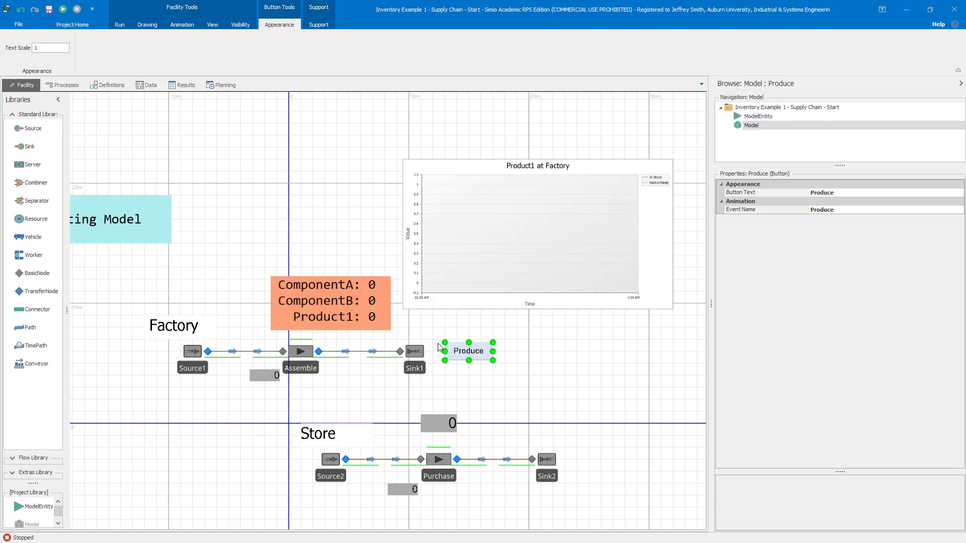
left_click(260, 172)
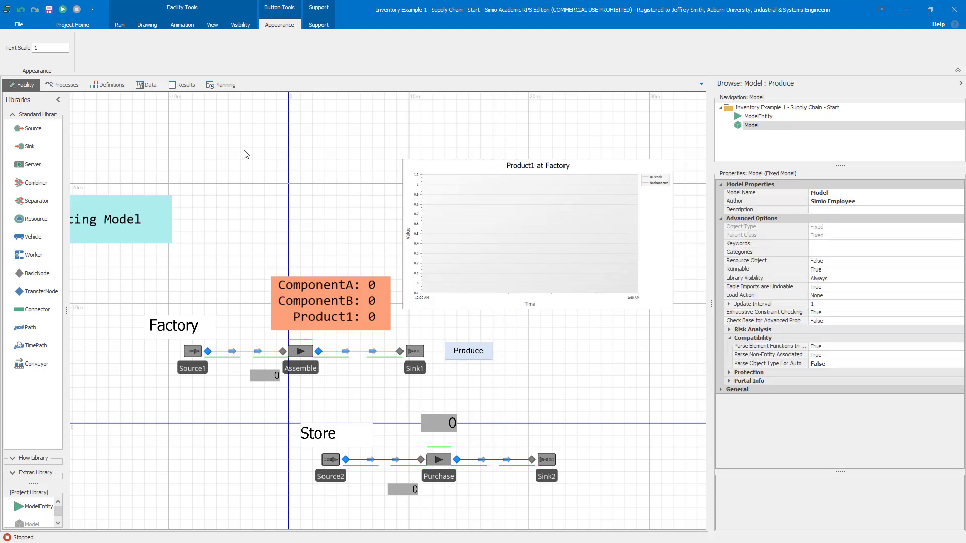
Step: Give the Product1Factory inventory element a Continuous review period and the Reorder Point/Reorder Qty replenishment policy
left_click(111, 85)
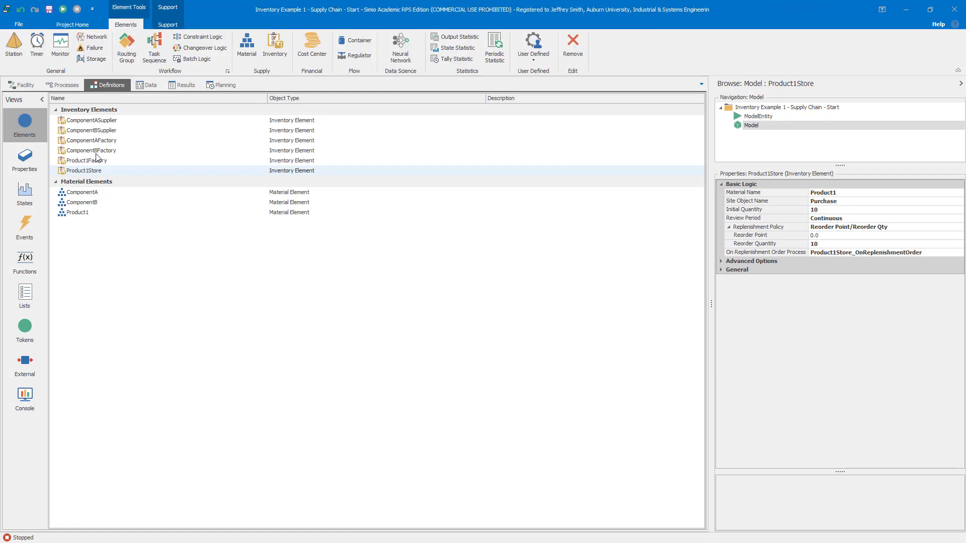
left_click(95, 161)
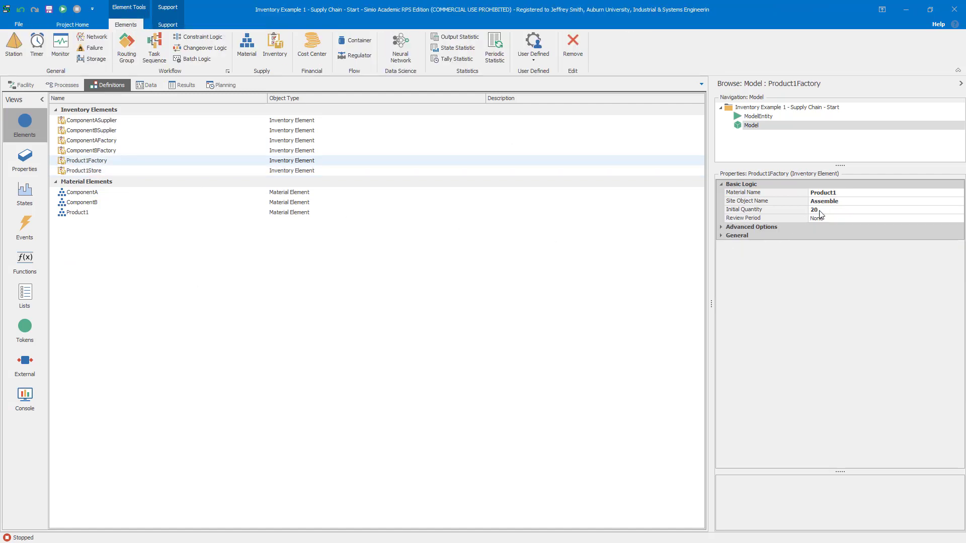
left_click(844, 219)
left_click(856, 234)
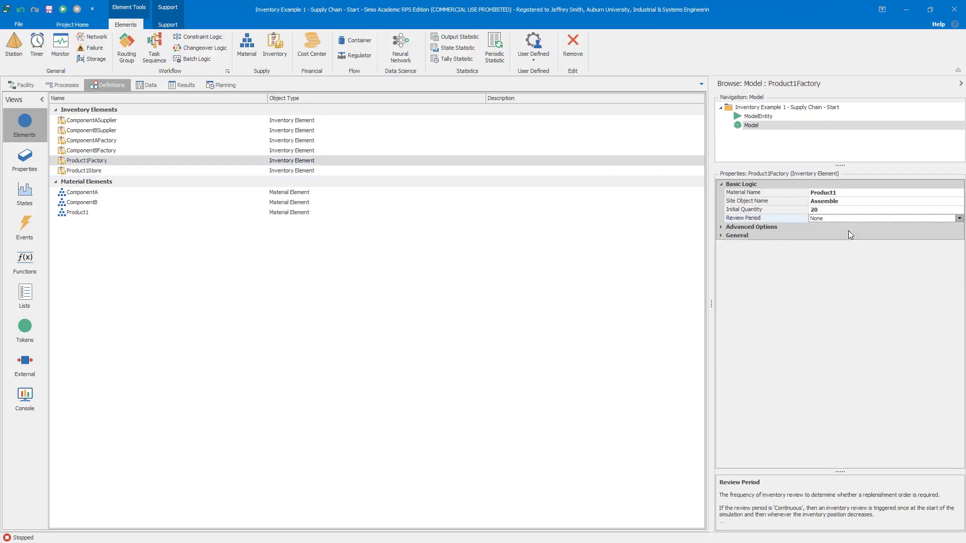
left_click(849, 228)
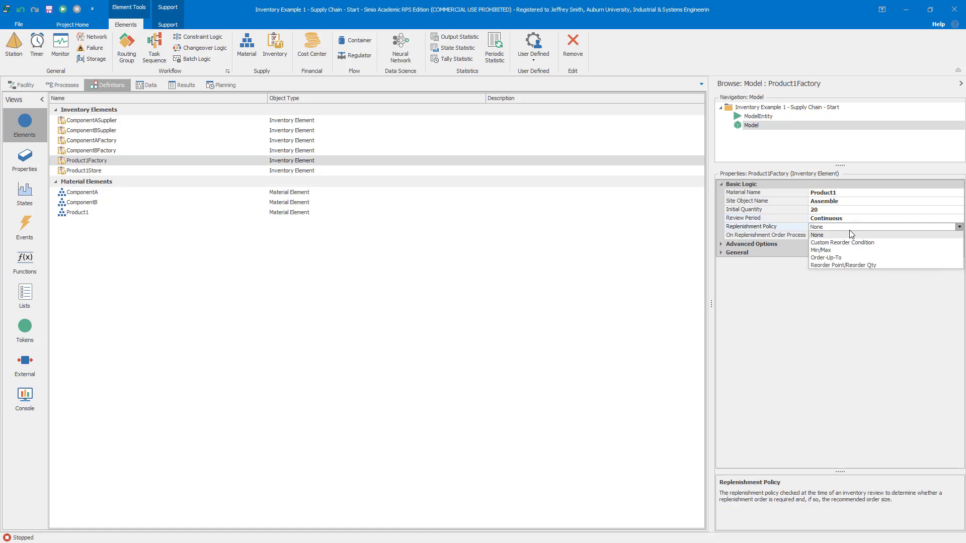
left_click(858, 265)
Step: Set both the reorder point and the reorder quantity of Product1Factory to 10
left_click(777, 236)
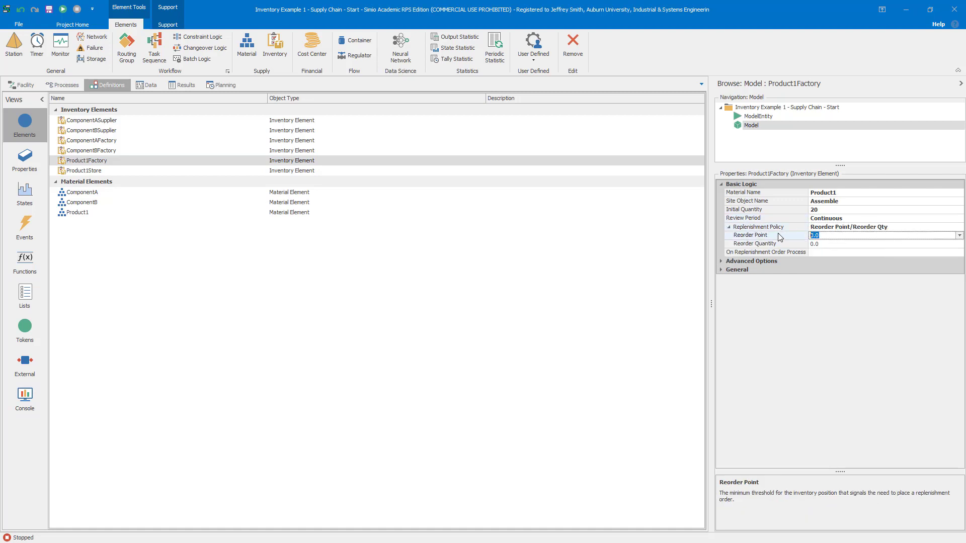
type("10")
left_click(828, 245)
left_click(777, 235)
left_click(792, 245)
type("10")
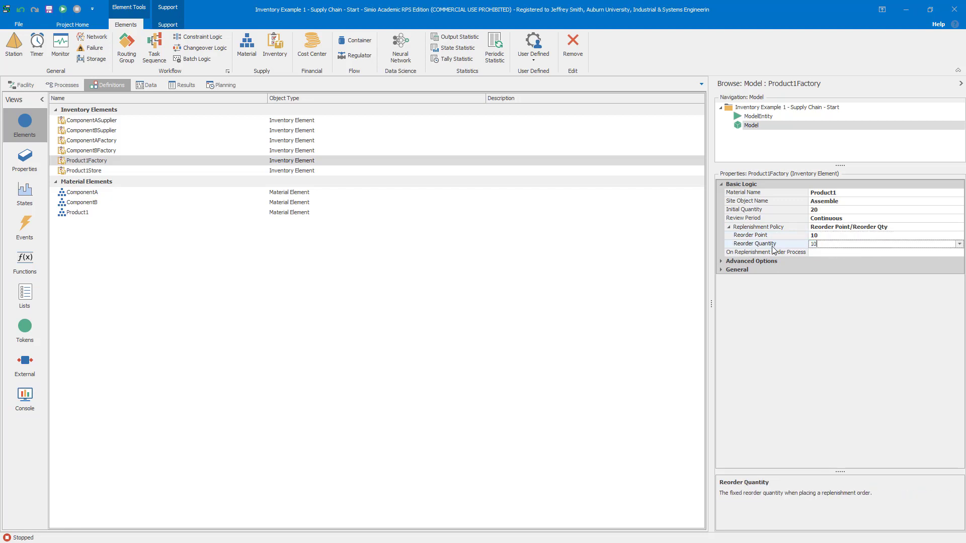
key("Return")
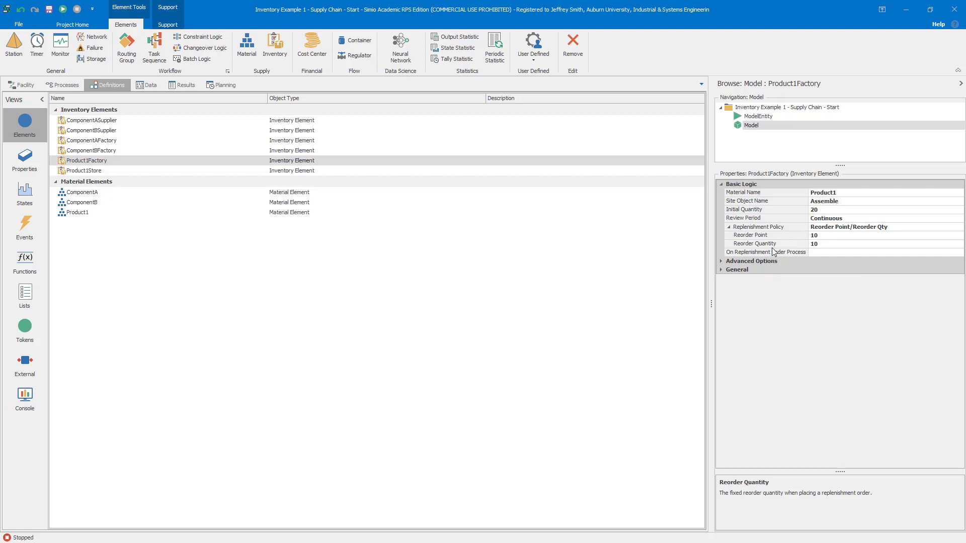
Step: Create the On Replenishment Order process for Product1Factory and add an Assign step with ProductionBatchSize as its state variable
double_click(744, 253)
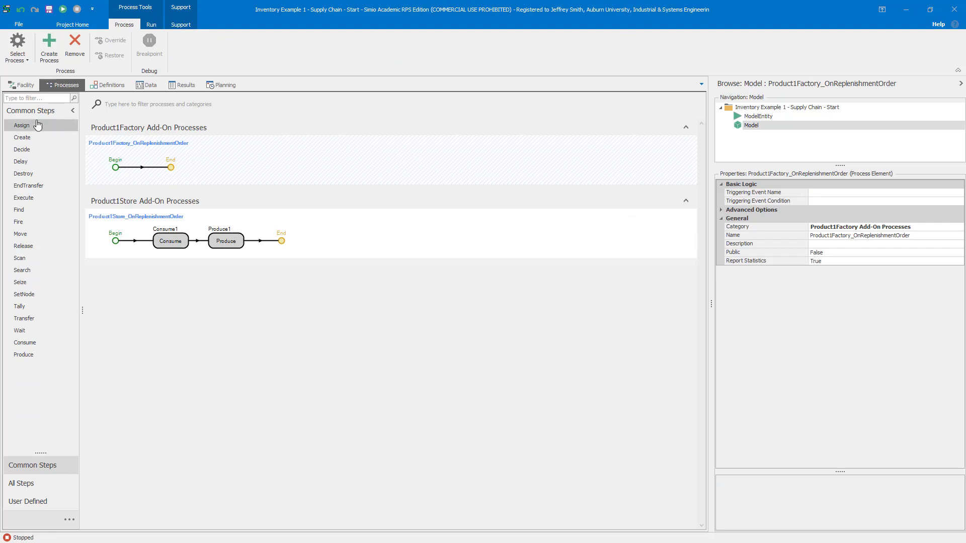
left_click_drag(23, 126, 150, 170)
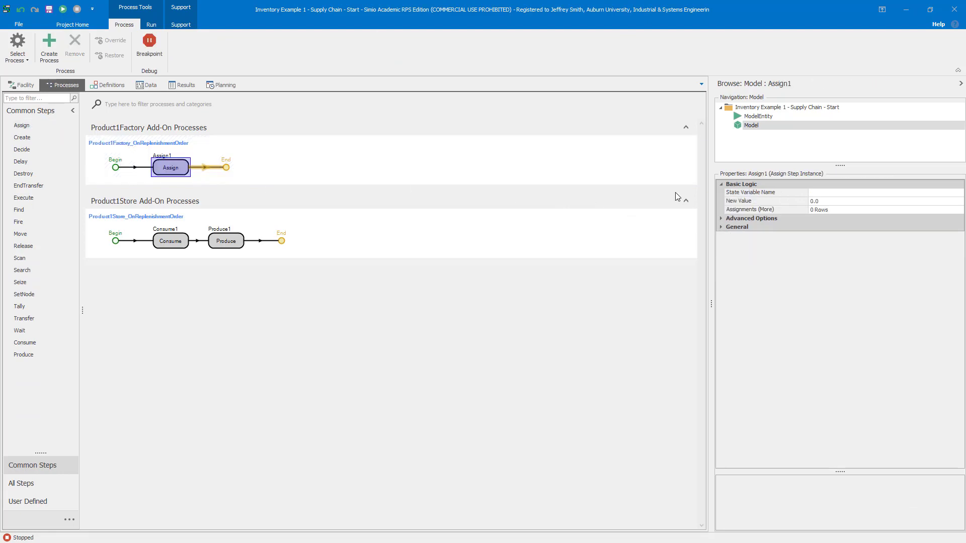
left_click(813, 195)
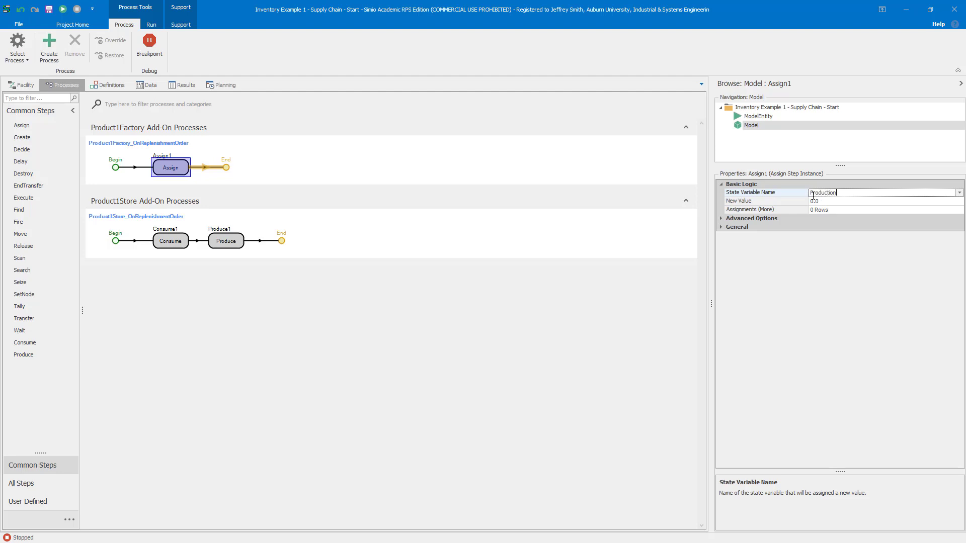
type("ProductionBatchSize")
key("Return")
Step: Check the definition of the ProductionBatchSize state variable and return to the model's processes
left_click(119, 86)
left_click(28, 197)
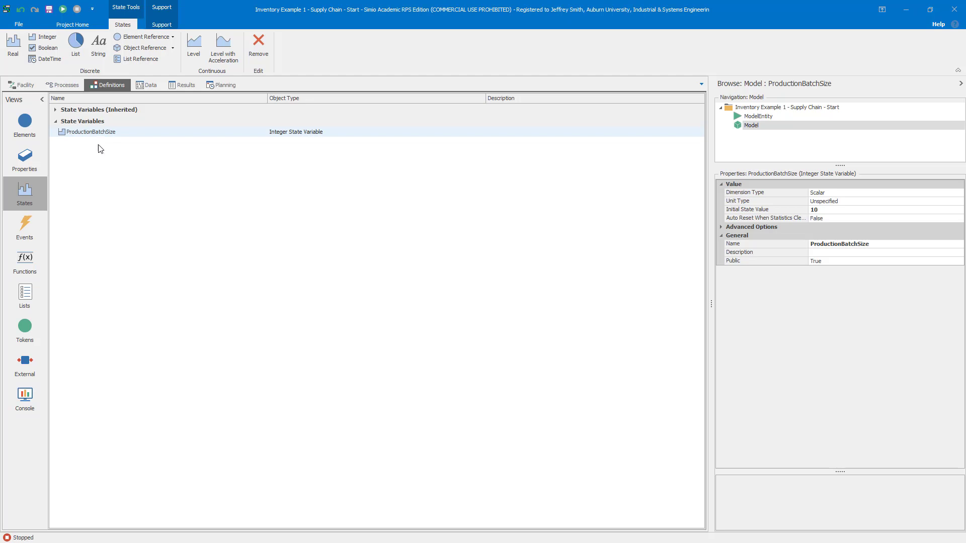
left_click(62, 84)
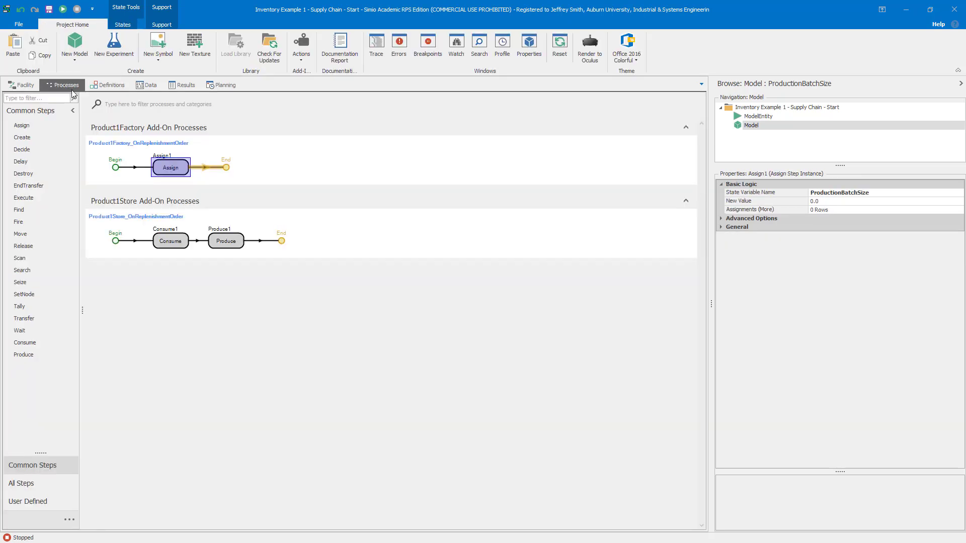
Step: Add a Fire step after the Assign step in Product1Factory's replenishment process, with Produce as its event name
left_click(307, 181)
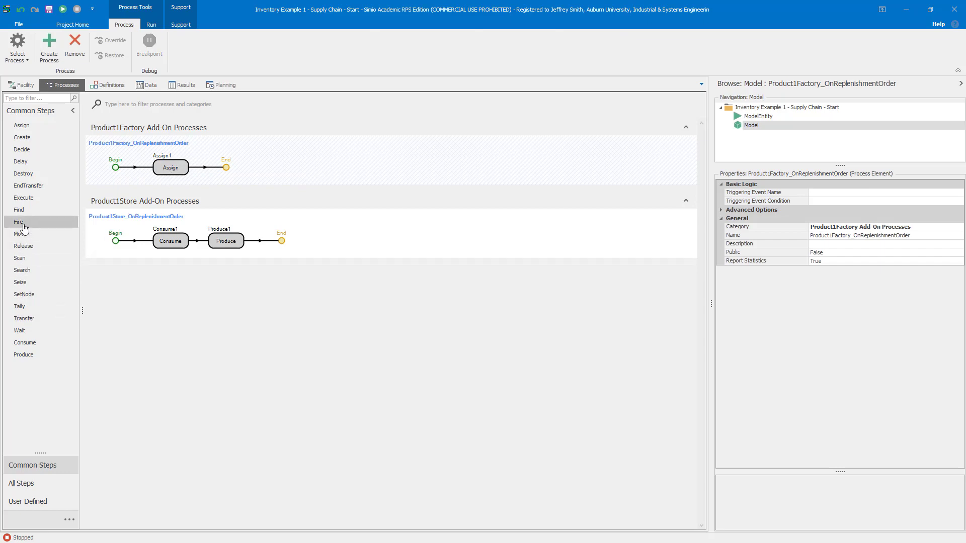
left_click_drag(30, 222, 228, 177)
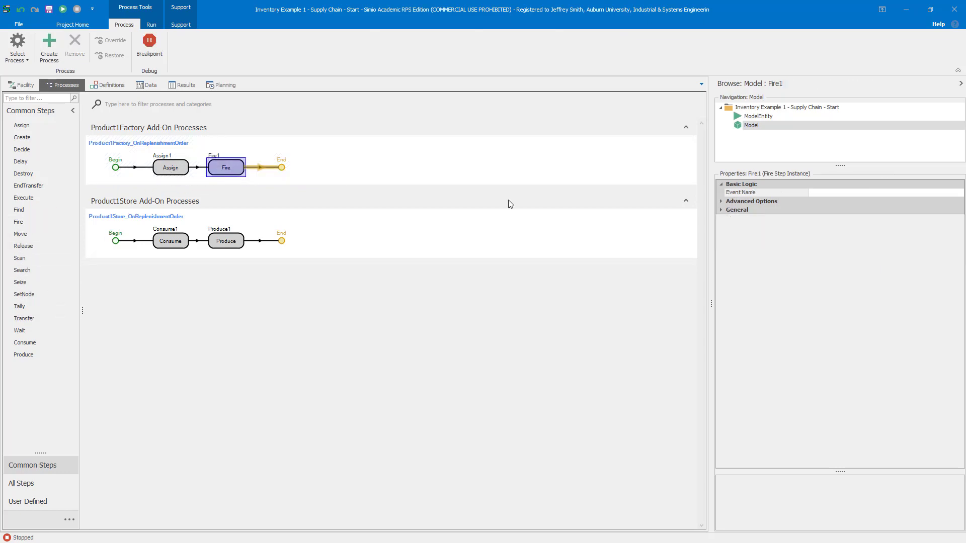
left_click(812, 194)
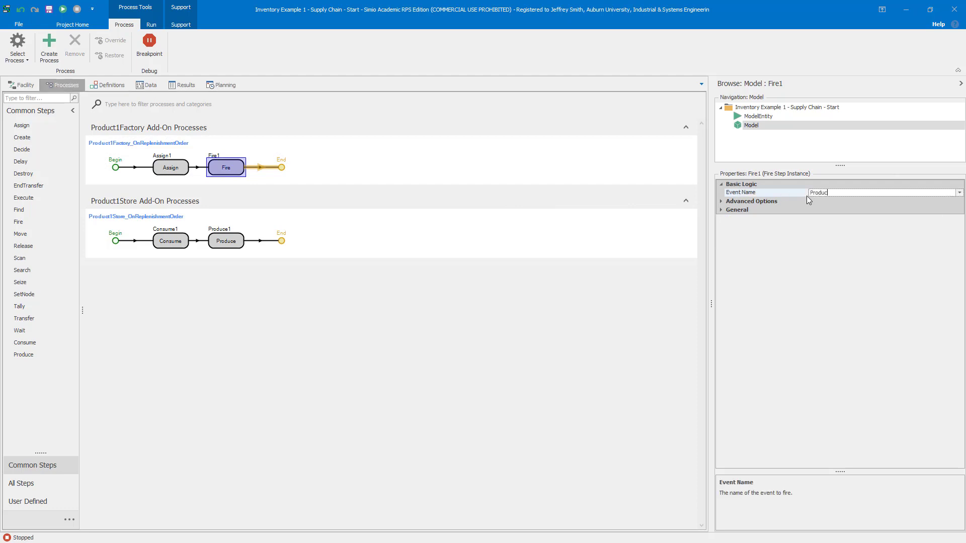
Step: Set the Assign step's new value to Token.MaterialOrderDetail.Quantity
left_click(175, 168)
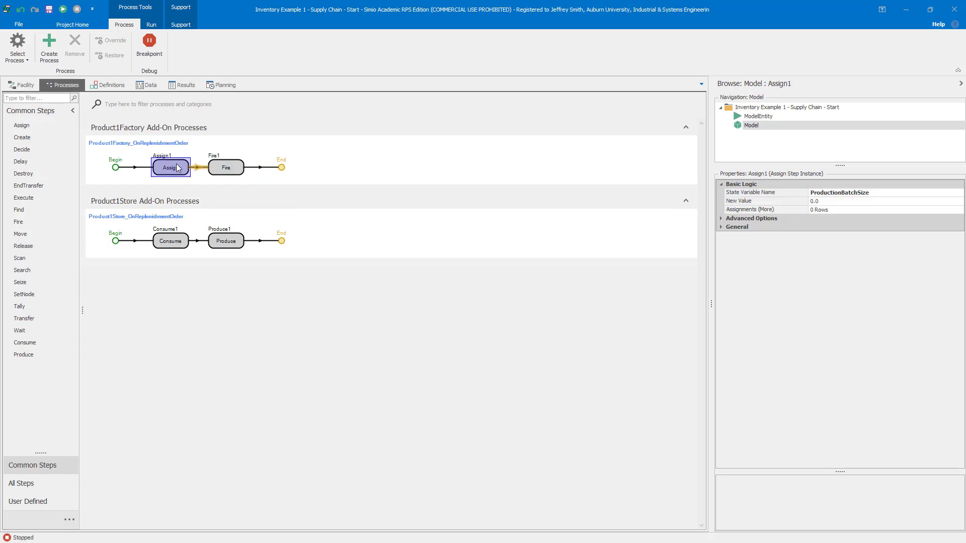
left_click(826, 202)
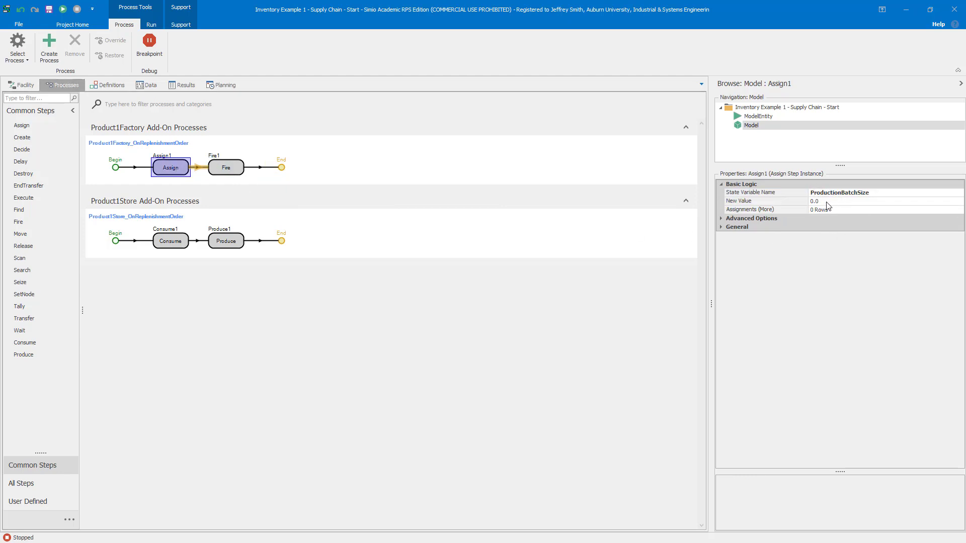
left_click(959, 202)
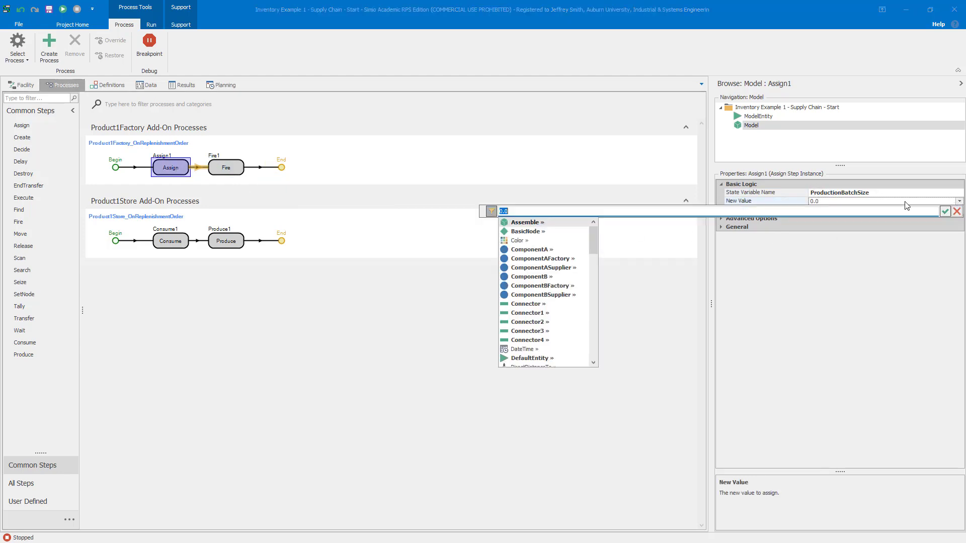
type("Token.")
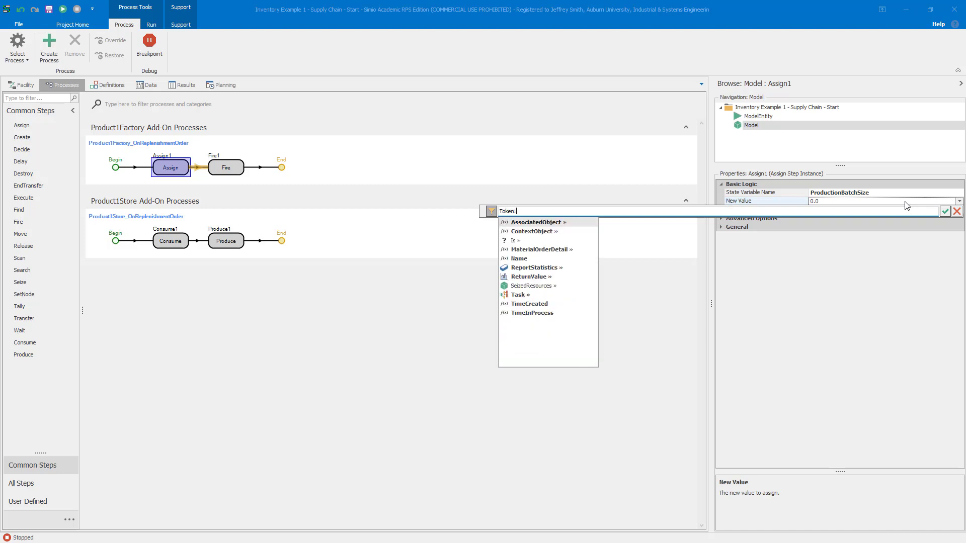
type("MaterialOrderDetail.Q")
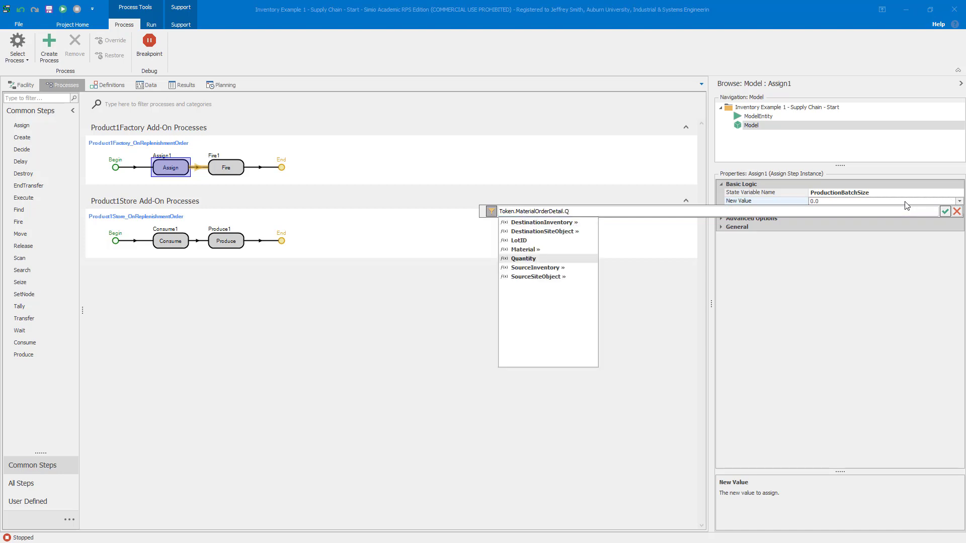
type("u")
key("Return")
key("Return")
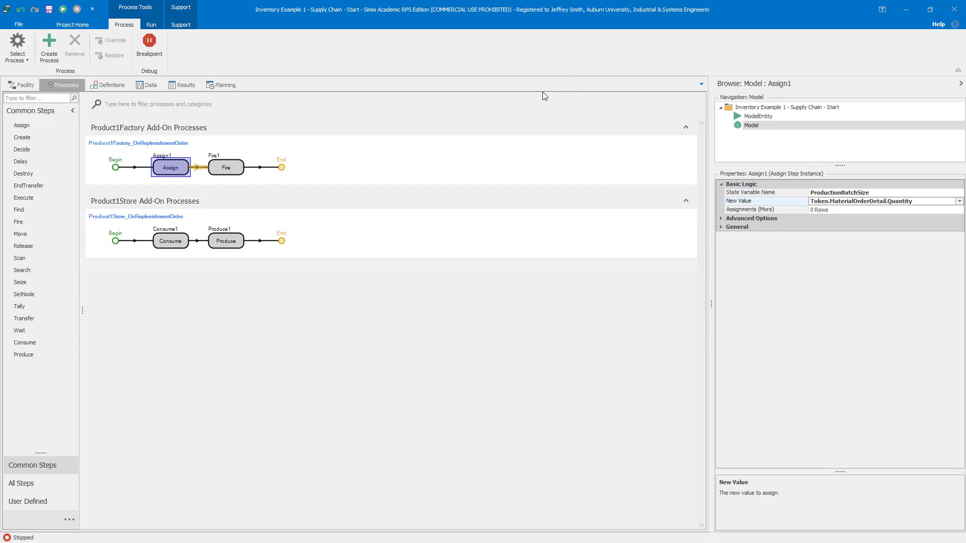
left_click(363, 155)
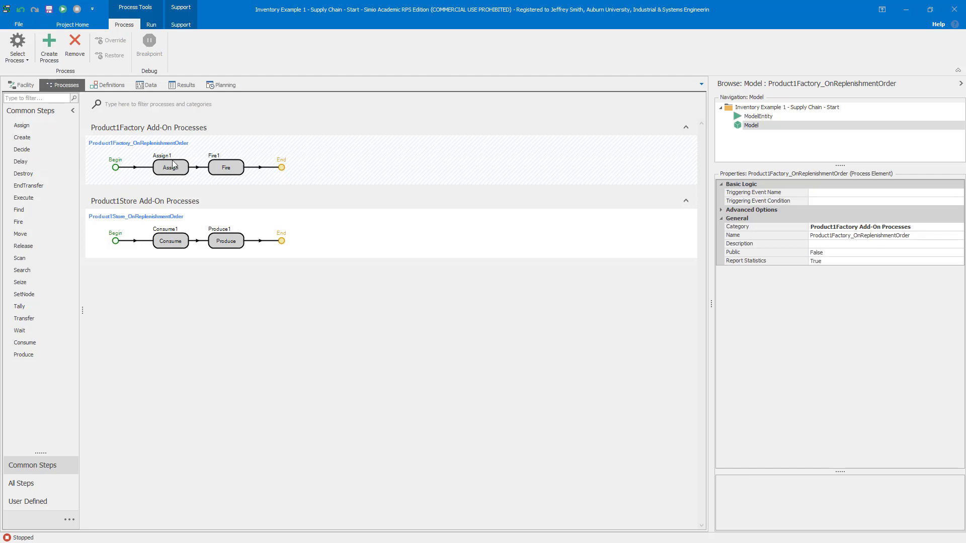
Step: Run the model in the Facility view to observe the Factory's Product1 replenishment, and stop the run
mouse_move(173, 163)
left_click(18, 85)
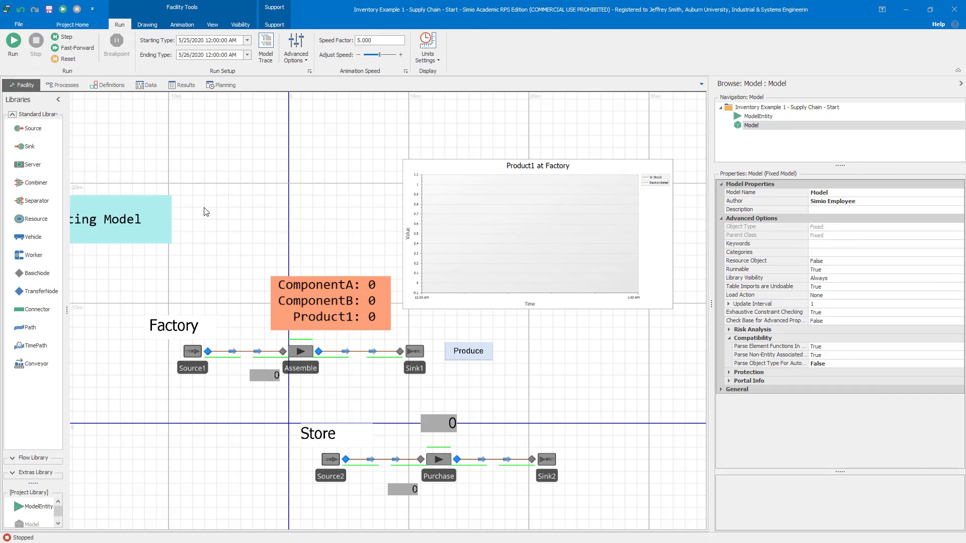
left_click(14, 42)
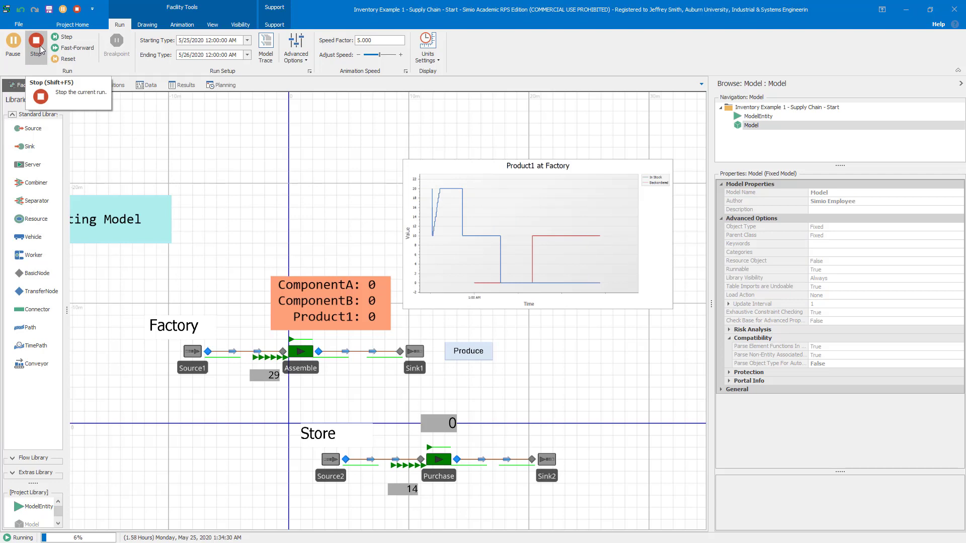
left_click(37, 46)
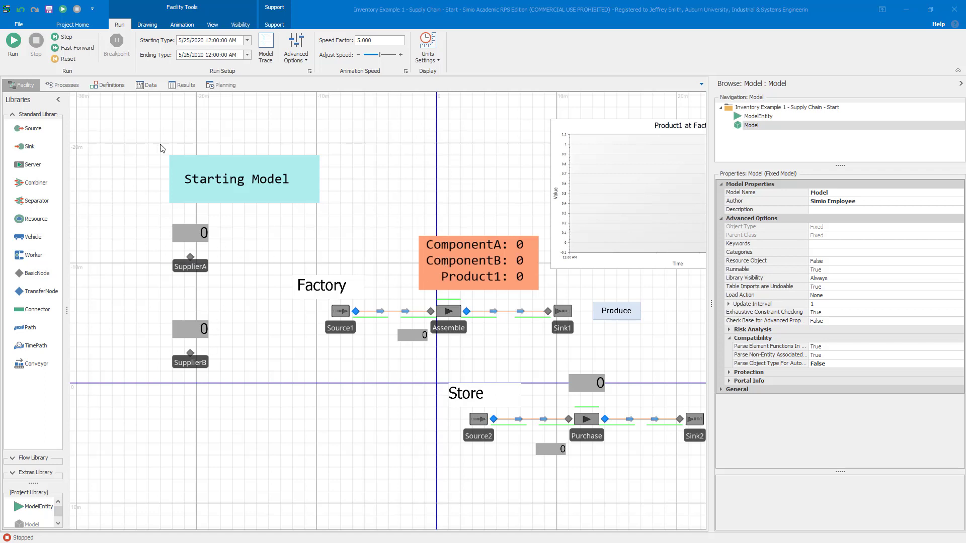
Step: Give the ComponentAFactory inventory element a Continuous review period and the Reorder Point/Reorder Qty replenishment policy
left_click(112, 87)
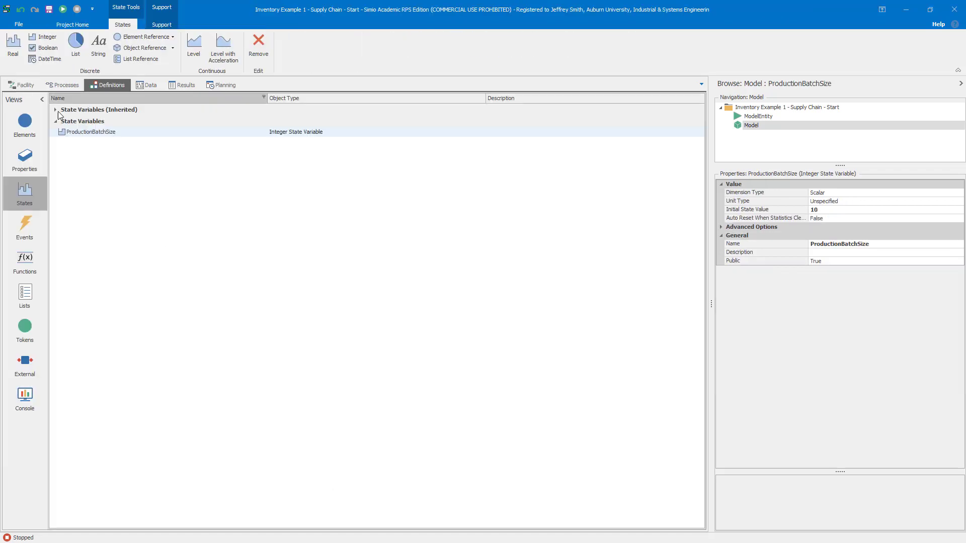
left_click(25, 125)
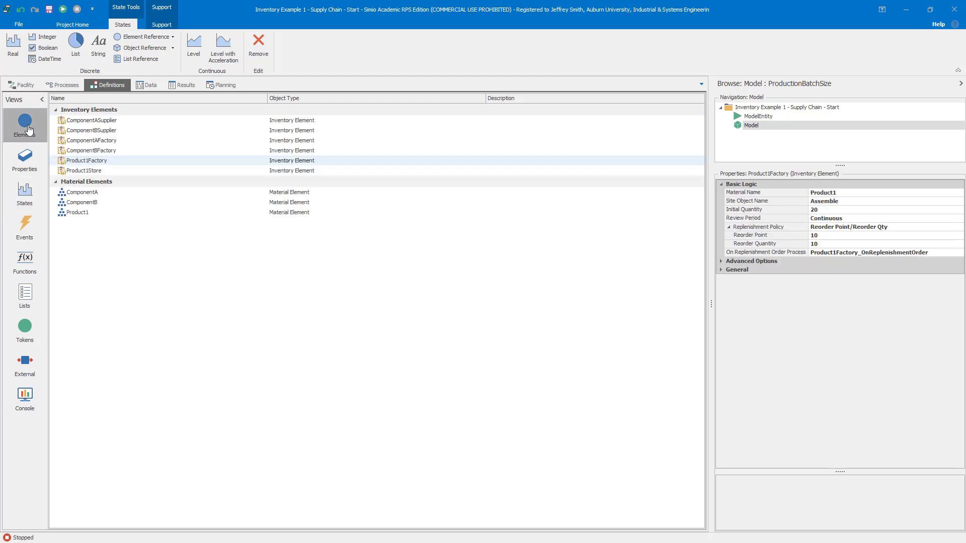
left_click(101, 142)
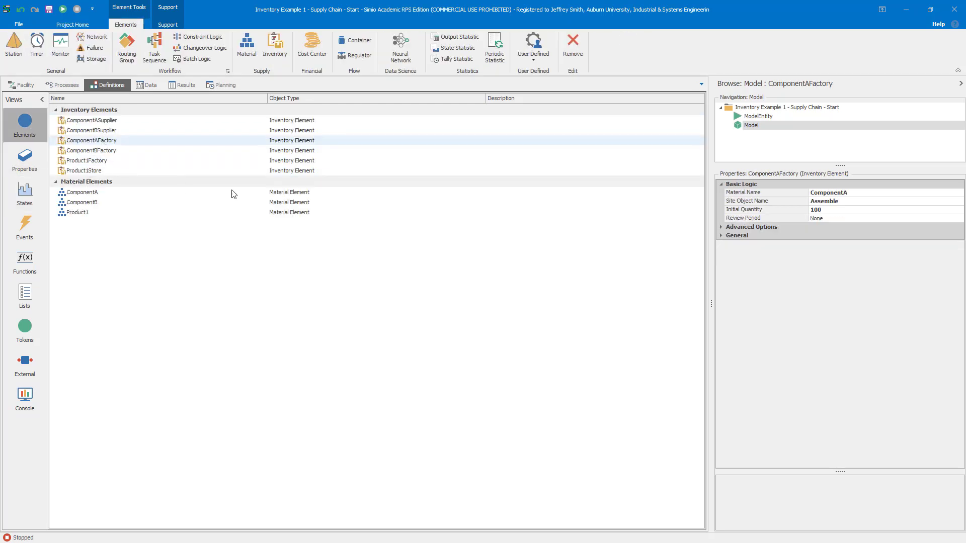
left_click(836, 217)
left_click(848, 227)
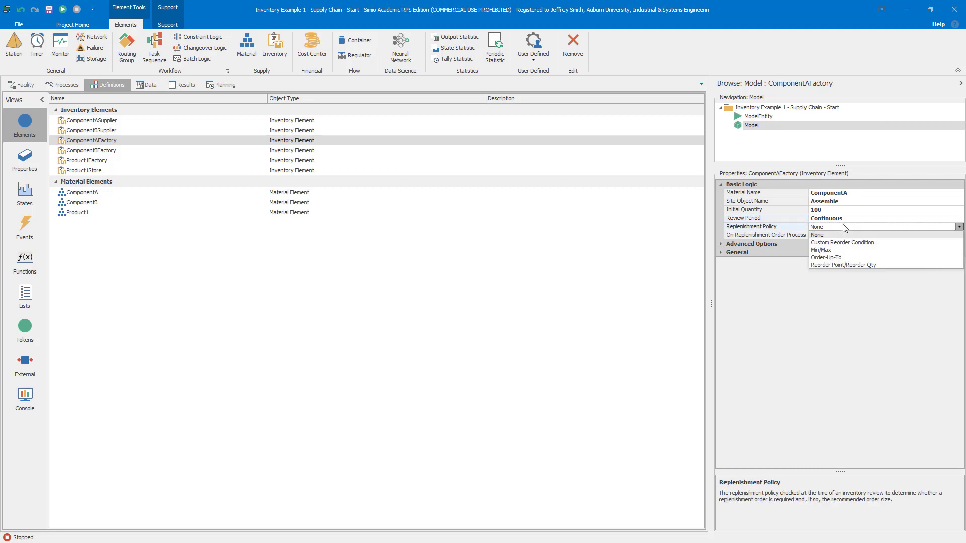
left_click(844, 265)
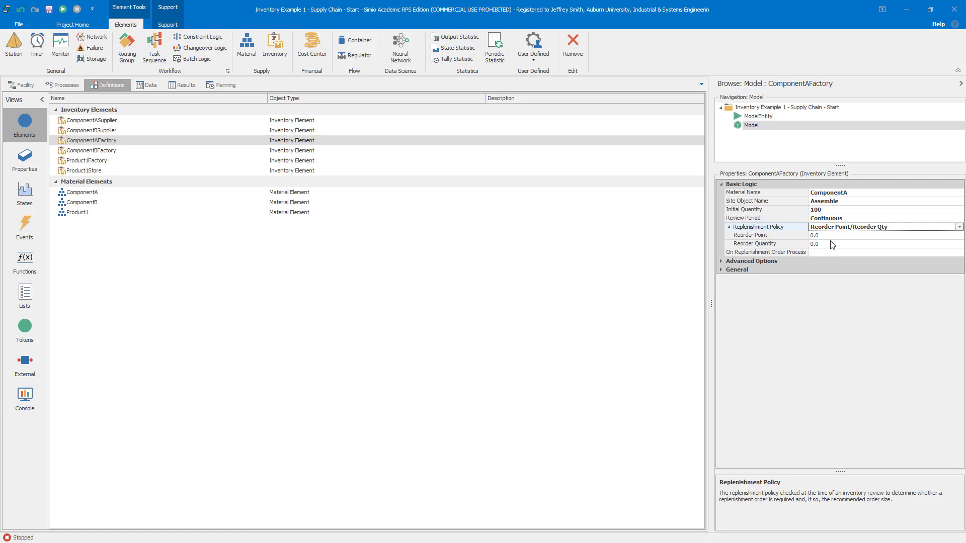
Step: Set the ComponentAFactory inventory's reorder point to 50 and its reorder quantity to 100
left_click(834, 236)
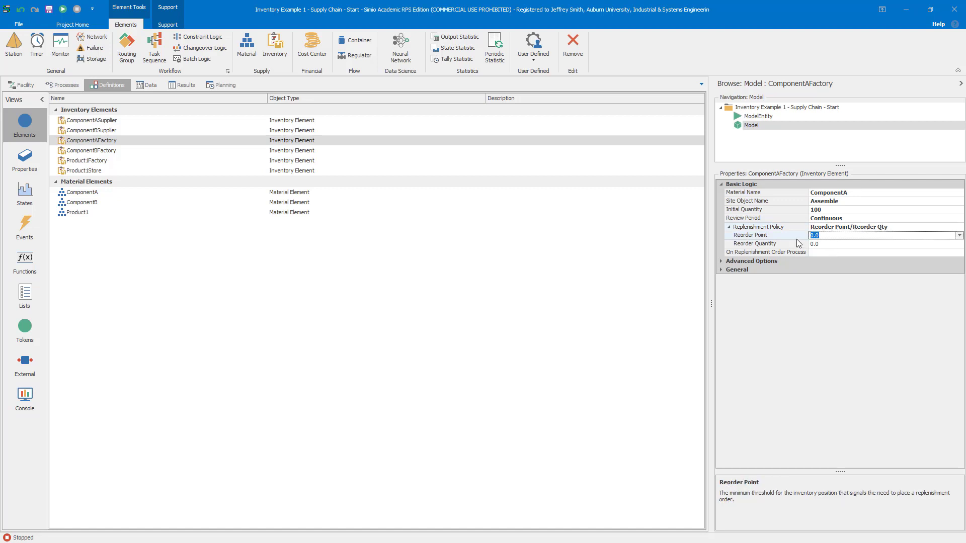
type("50")
key("Return")
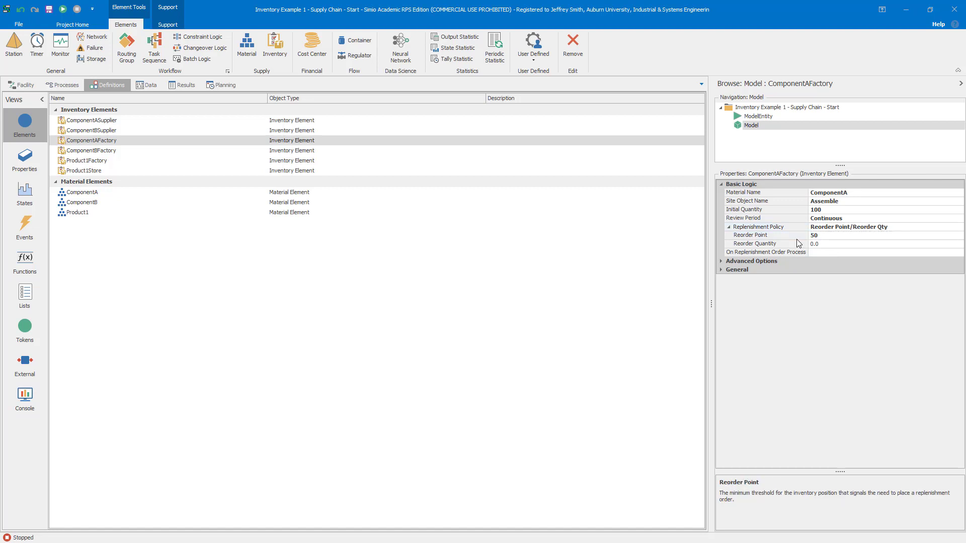
left_click(835, 246)
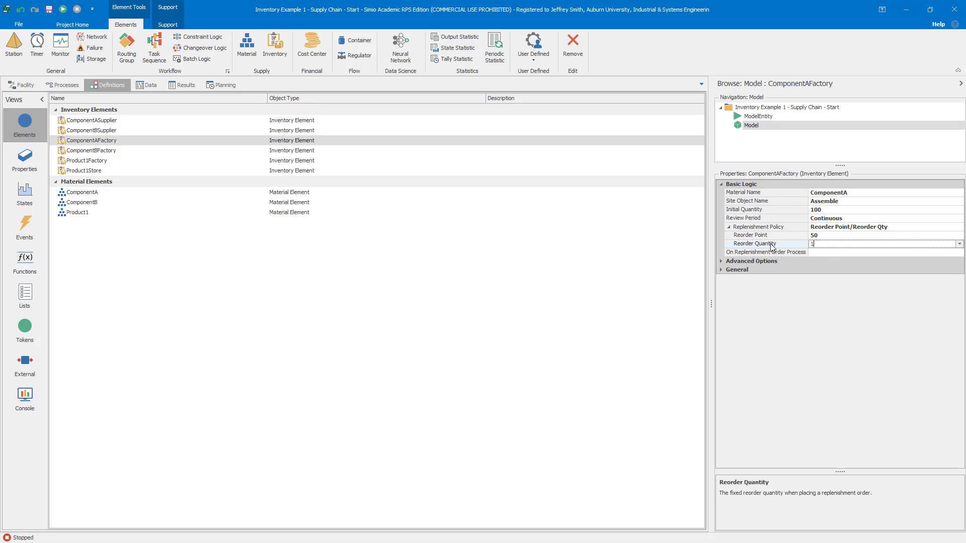
key("Return")
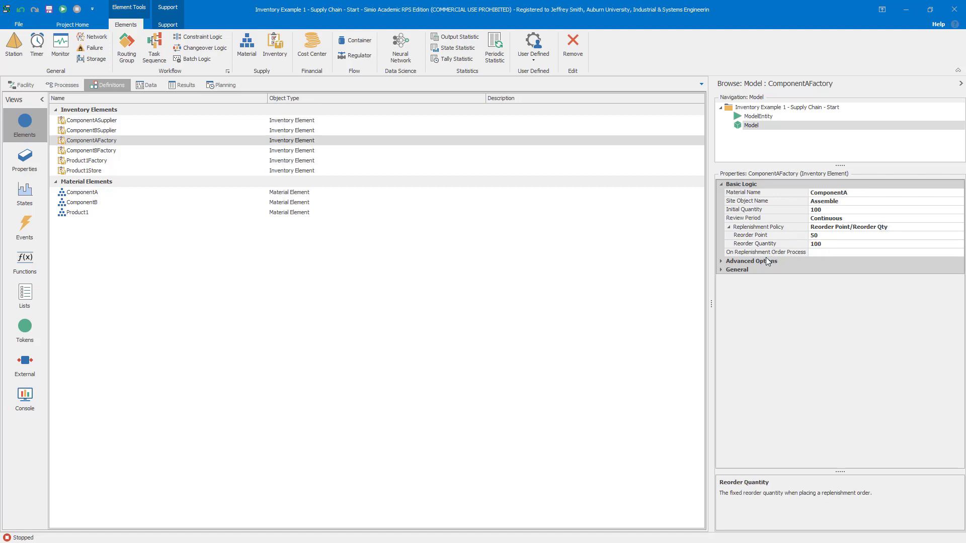
Step: Create ComponentAFactory's On Replenishment Order process and copy the Consume step from Product1Store's process into it
left_click(770, 253)
double_click(771, 253)
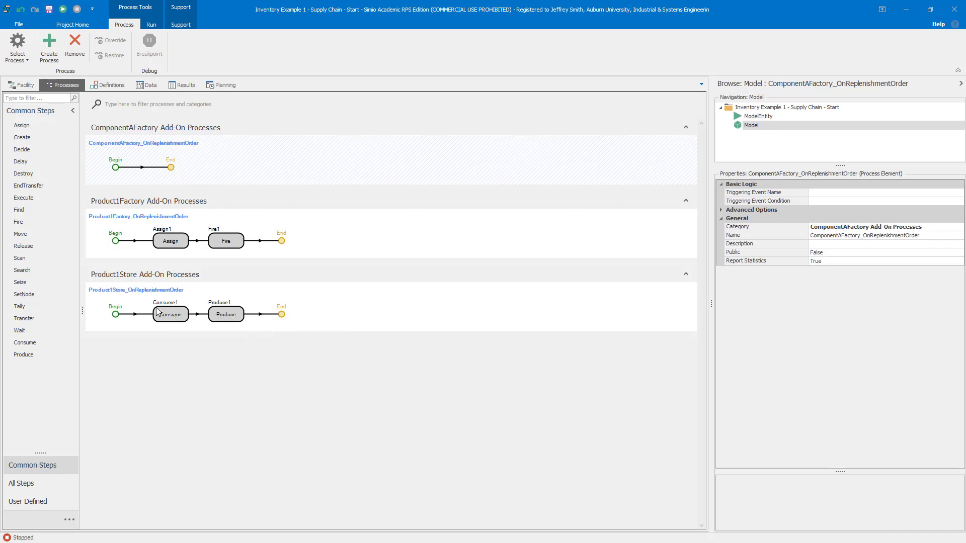
left_click(169, 320)
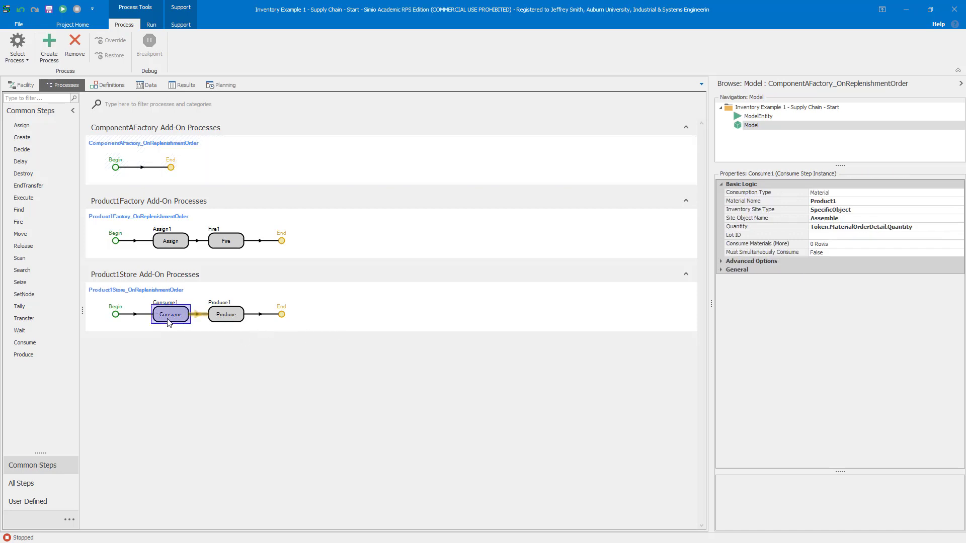
left_click(295, 170)
key("ctrl+v")
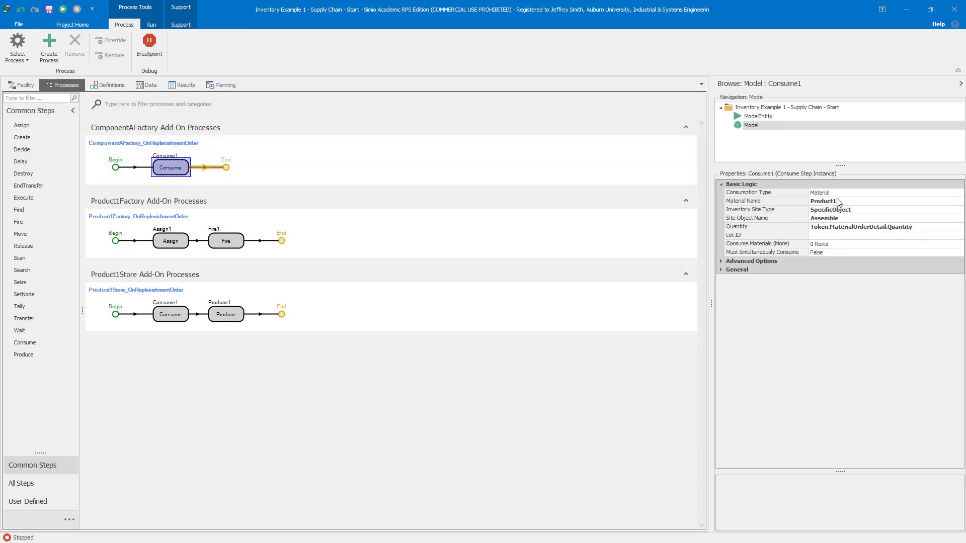
Step: Set the material of the Consume step in ComponentAFactory's process to ComponentA and its site object to SupplierA
left_click(839, 202)
left_click(959, 202)
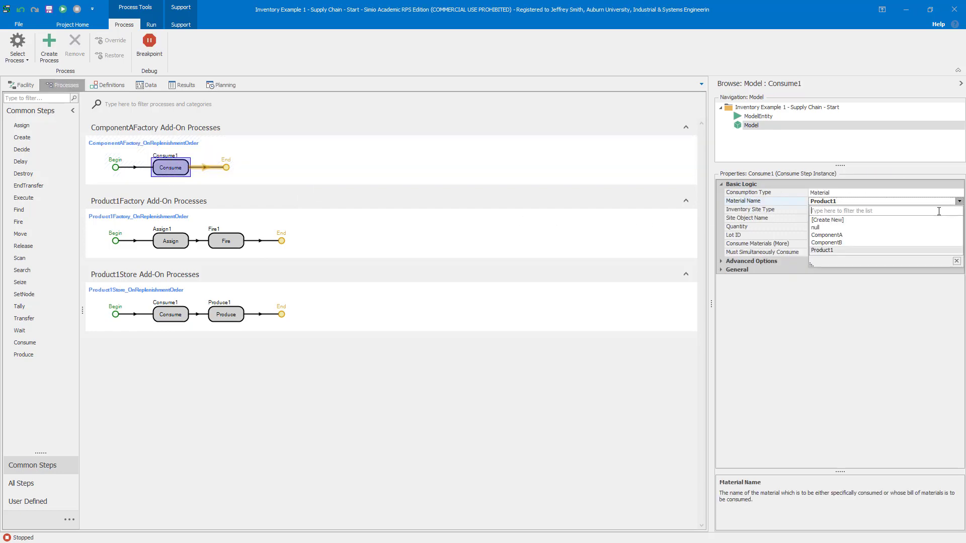
left_click(826, 235)
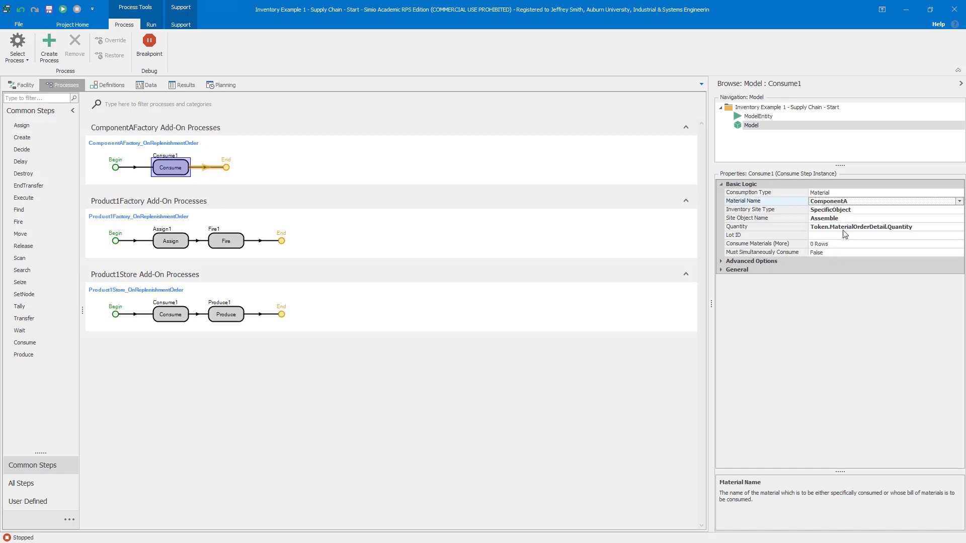
left_click(852, 220)
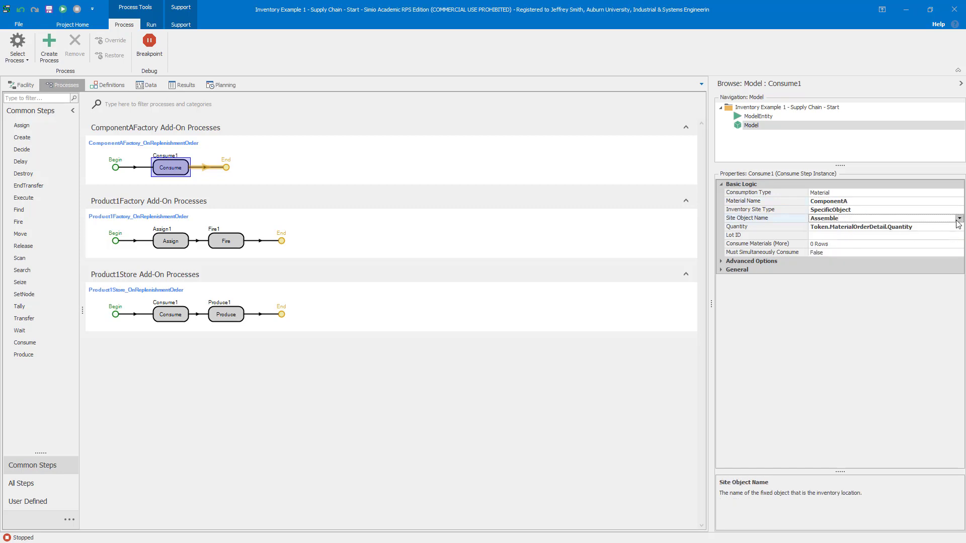
left_click(960, 220)
scroll(853, 262, "down", 3)
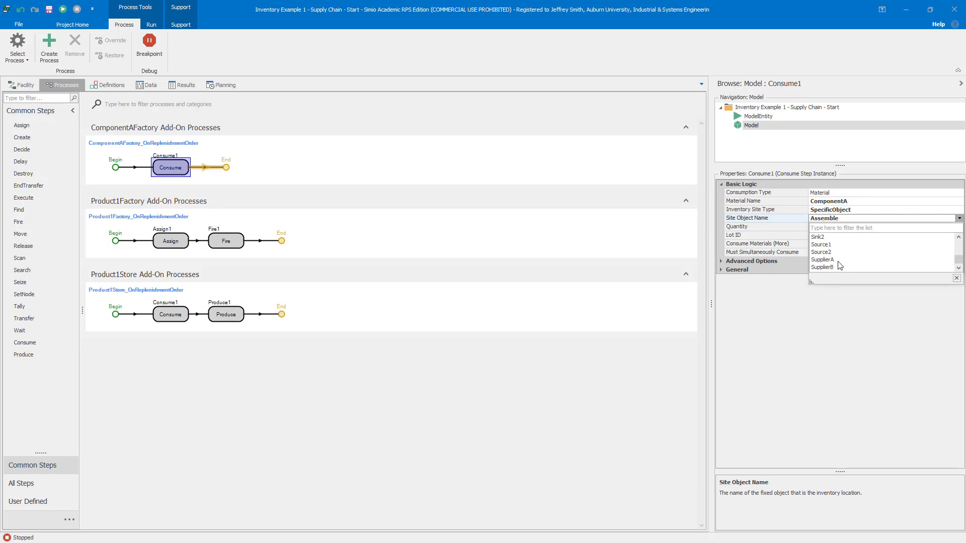
left_click(837, 267)
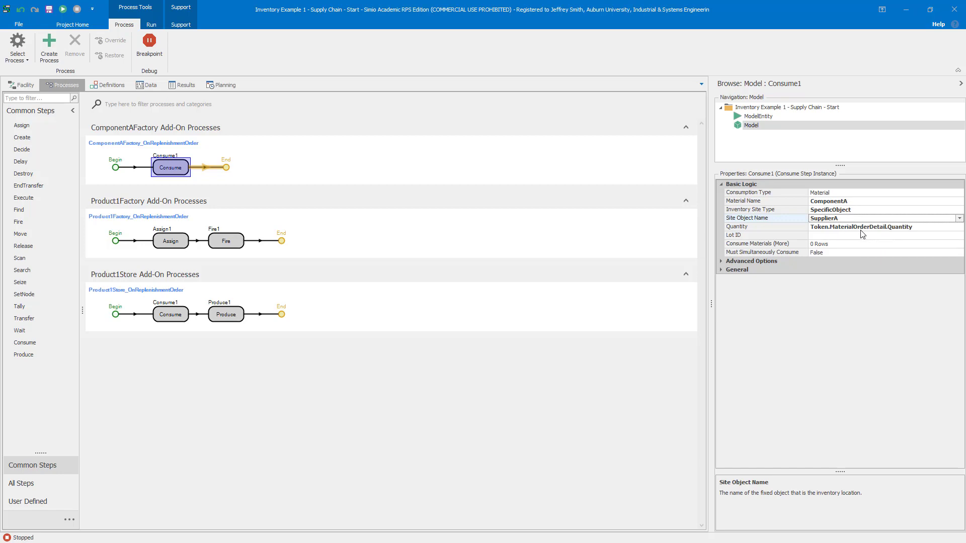
Step: Copy the Produce step from Product1Store's process into ComponentAFactory's replenishment process, after the Consume step
left_click(420, 156)
left_click(242, 321)
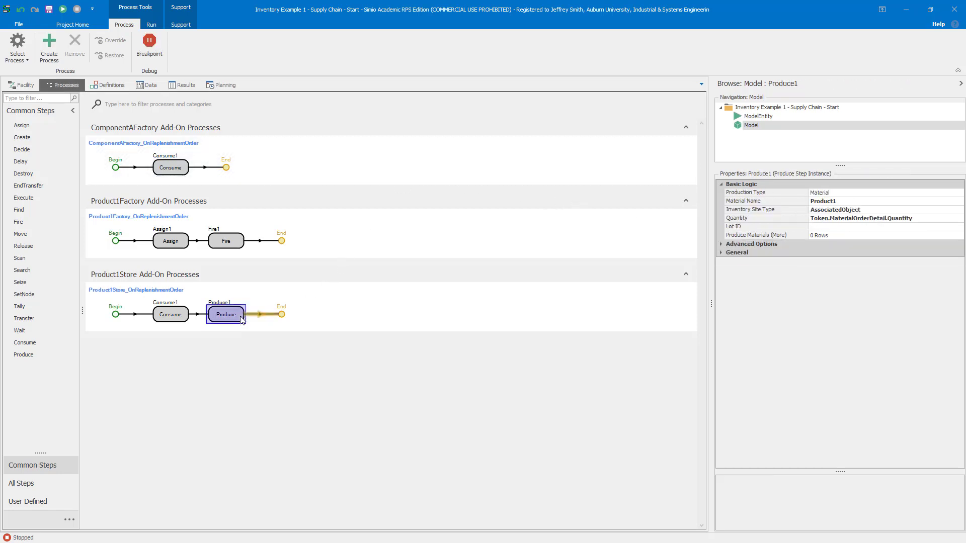
key("ctrl+c")
left_click(315, 178)
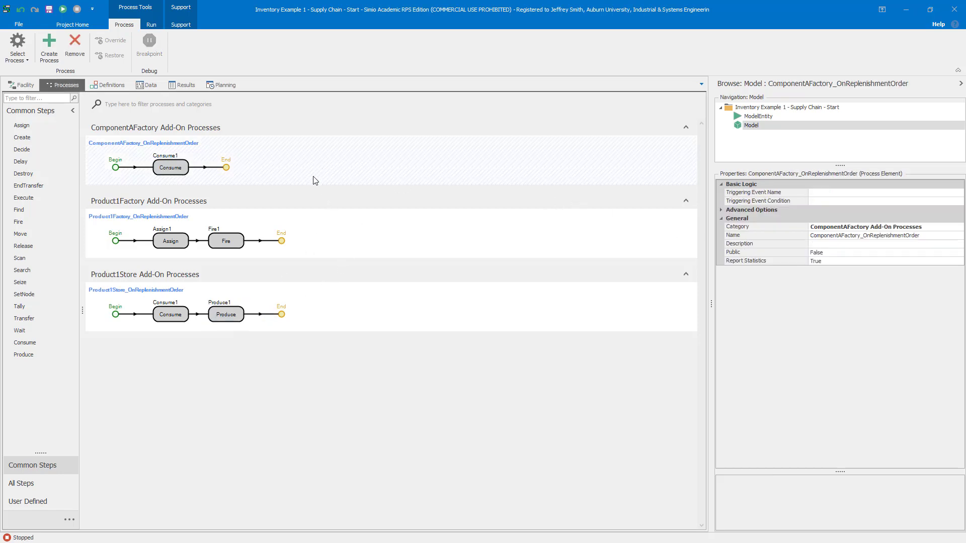
key("ctrl+v")
left_click(222, 176)
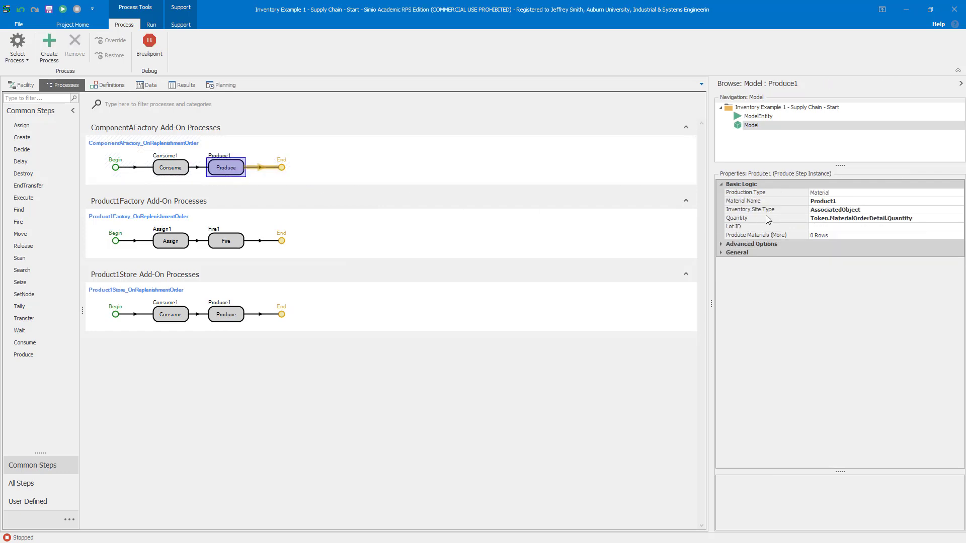
Step: Set the material of the Produce step in ComponentAFactory's process to ComponentB
left_click(821, 204)
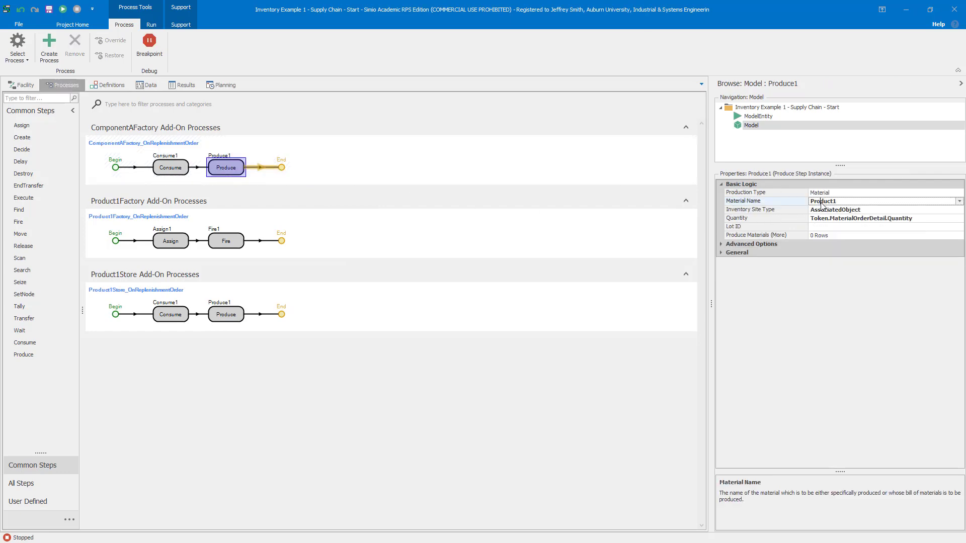
left_click(960, 201)
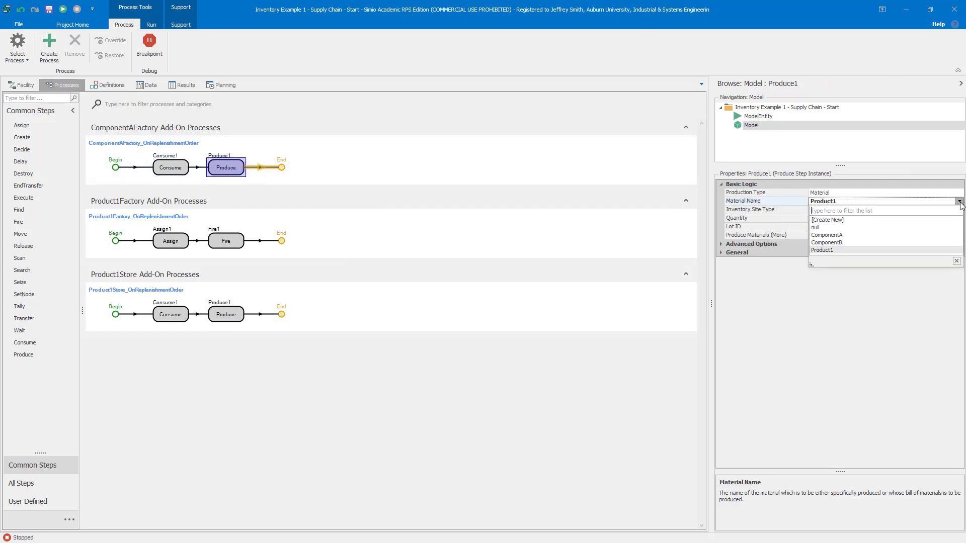
left_click(835, 242)
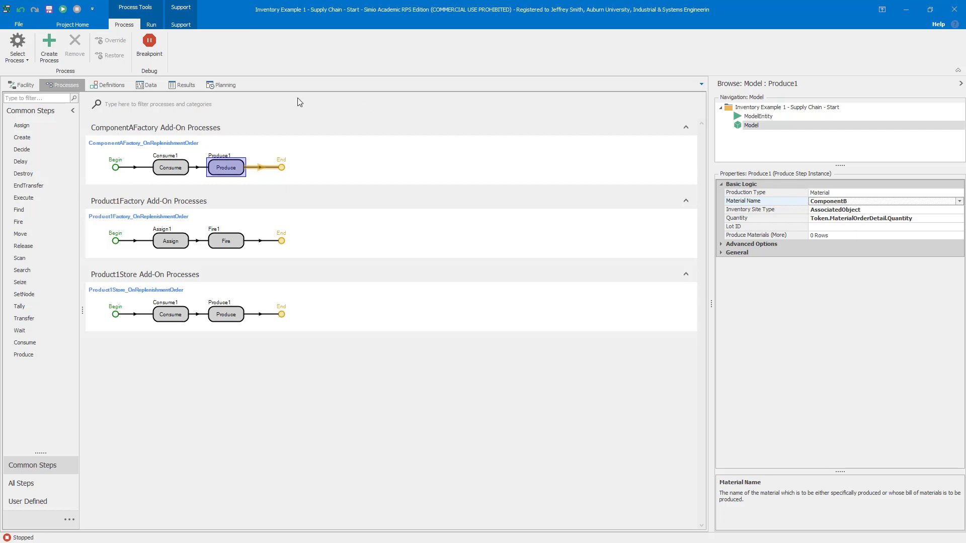
Step: Run the model in the Facility view at speed factor 10 to observe the Factory's component inventories, and stop the run
left_click(21, 84)
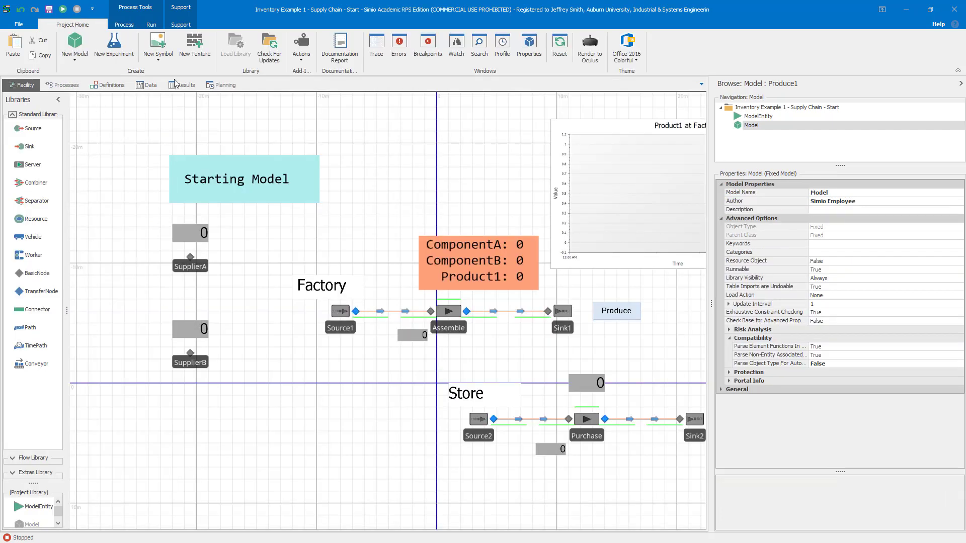
scroll(356, 153, "down", 5)
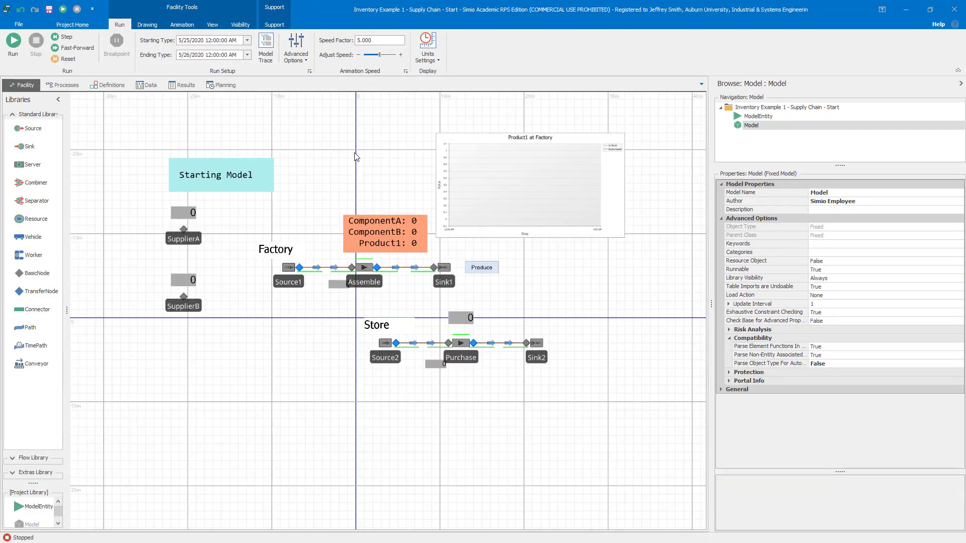
left_click(13, 41)
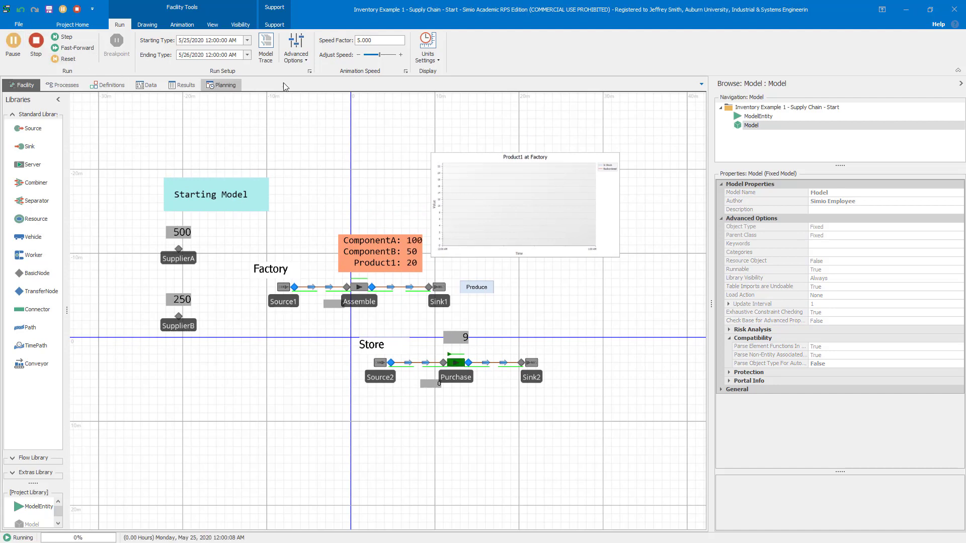
left_click_drag(329, 146, 337, 153)
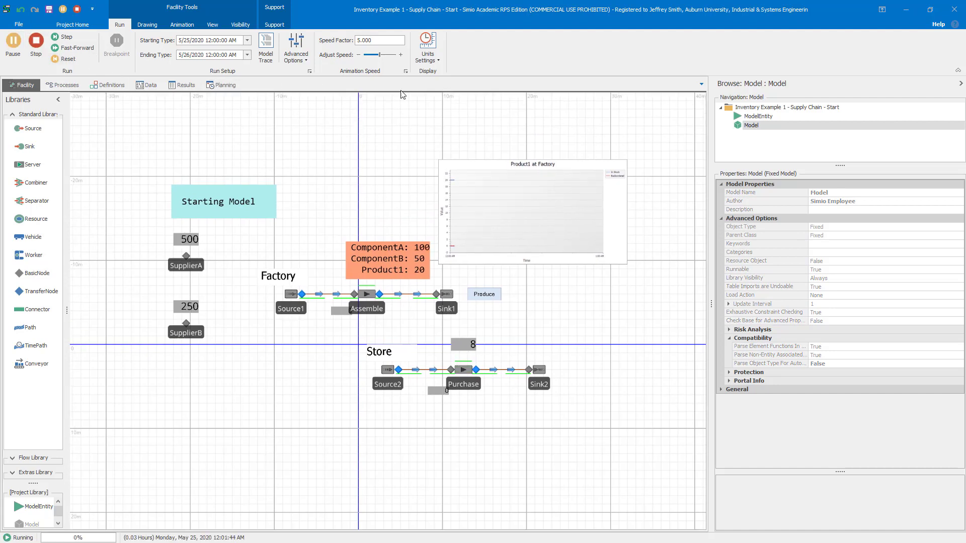
left_click(370, 41)
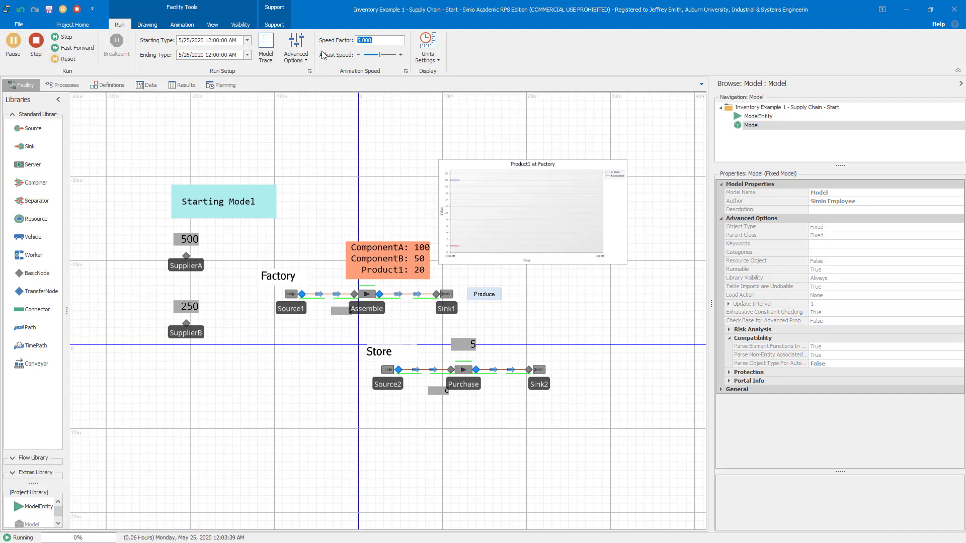
type("10")
key("Return")
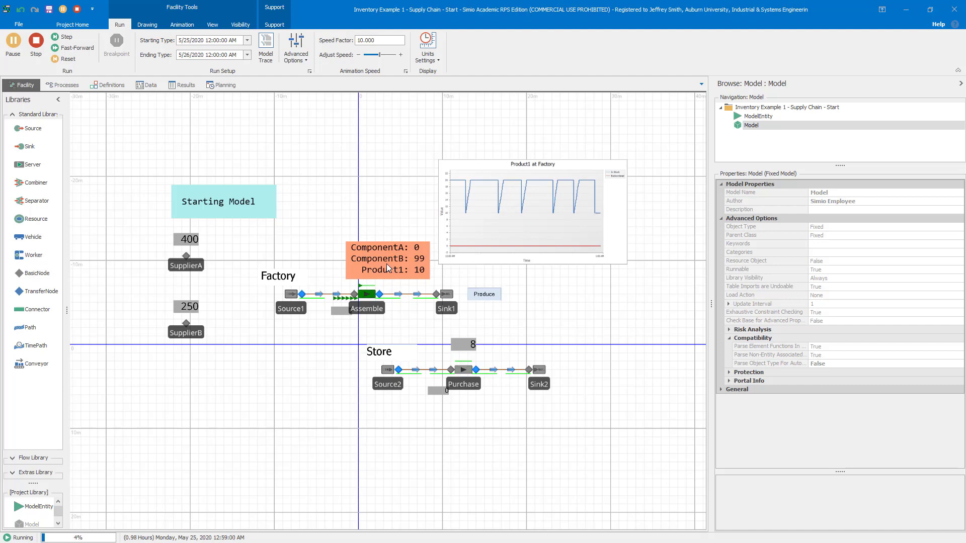
left_click(37, 43)
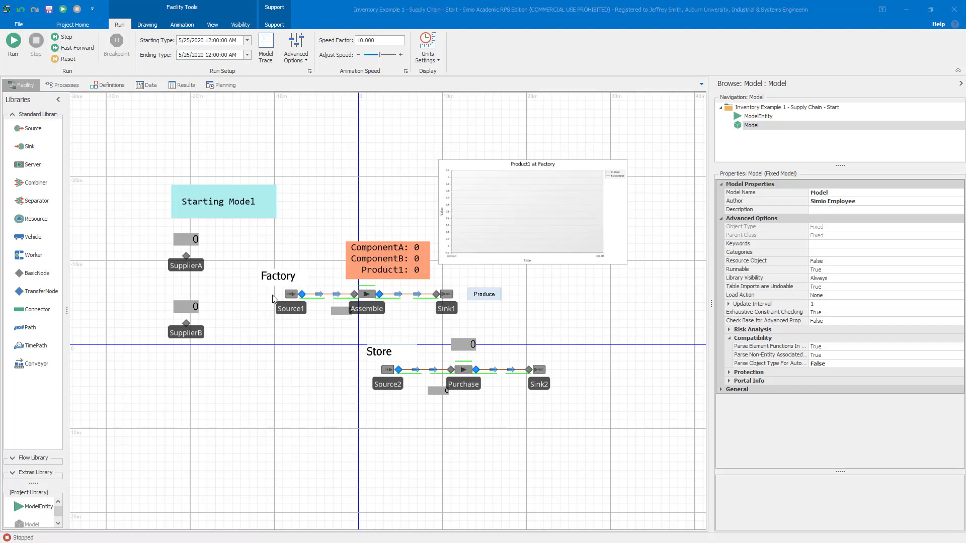
Step: Check ComponentAFactory's replenishment settings and correct the material of its process's Produce step to ComponentA
left_click(109, 85)
left_click(97, 143)
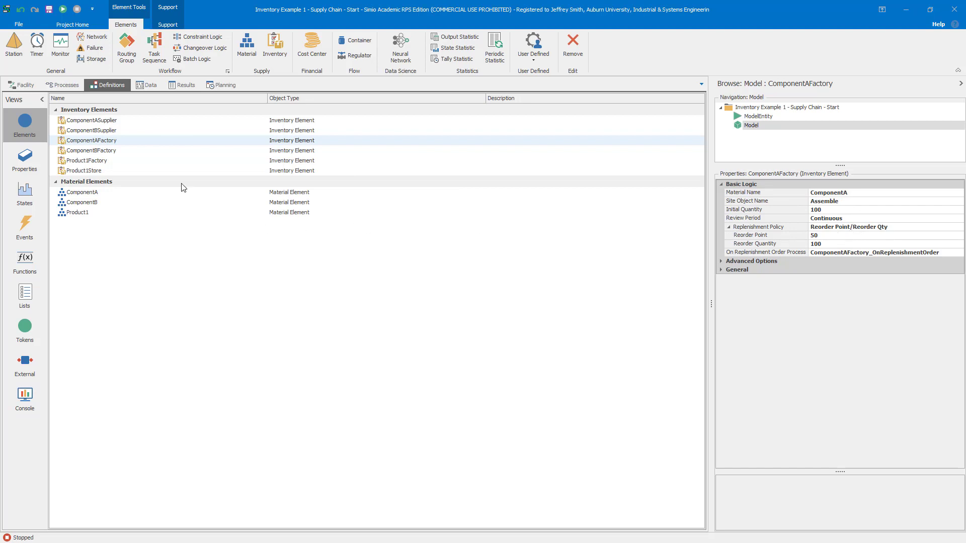
left_click(63, 85)
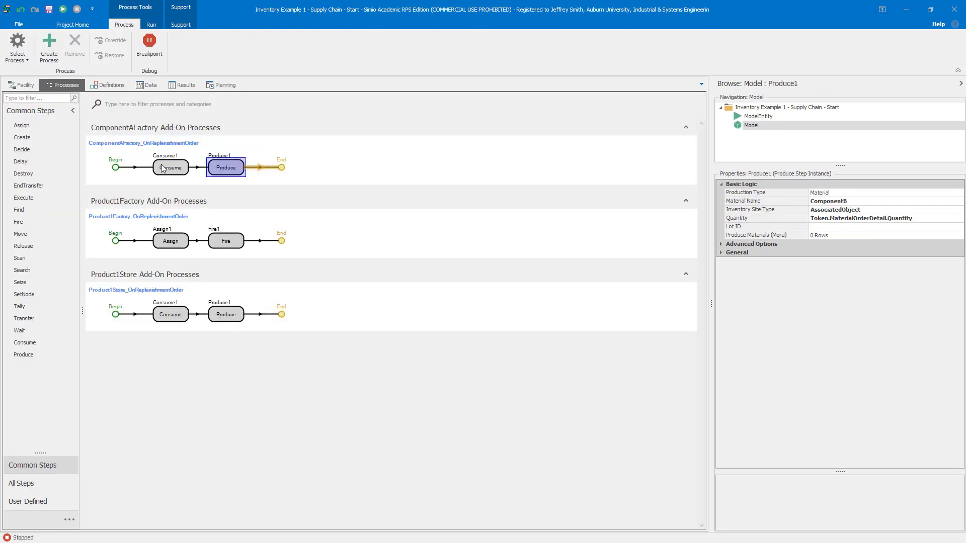
left_click(234, 170)
left_click(936, 201)
left_click(960, 201)
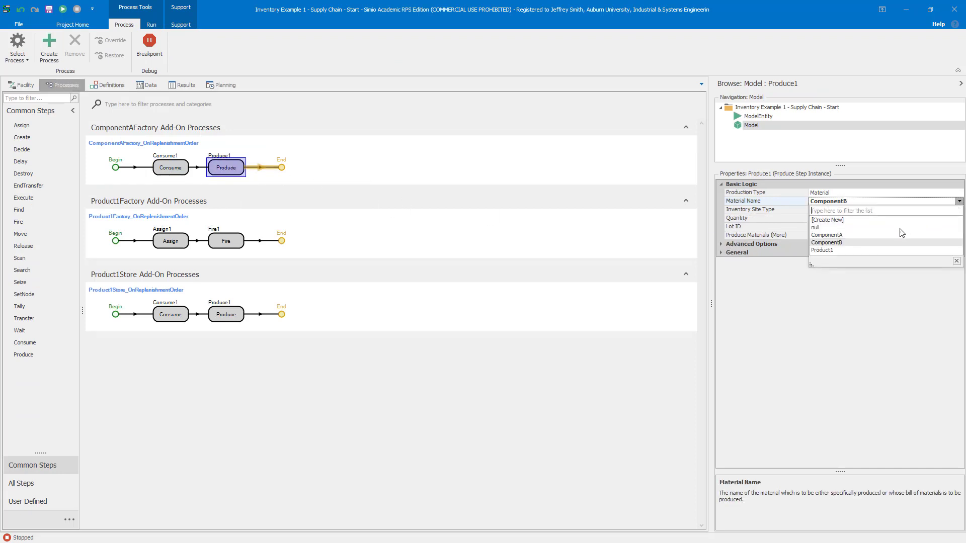
left_click(847, 236)
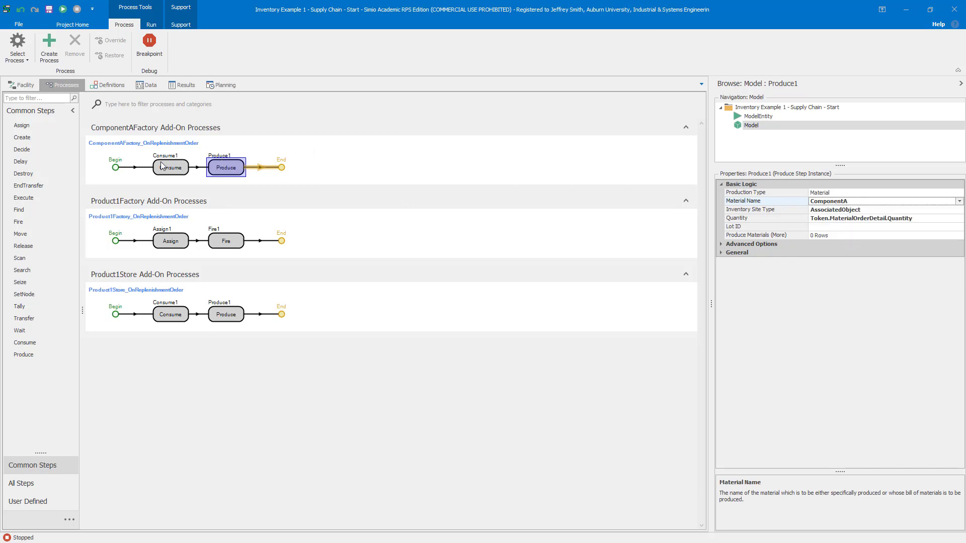
mouse_move(161, 166)
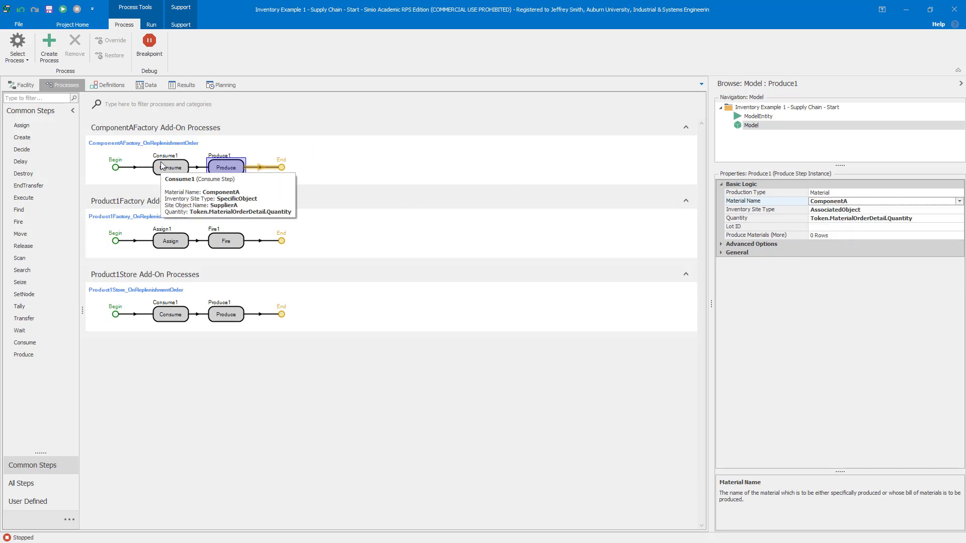
Step: Run the model again at speed factor 20 to check the Factory's ComponentA replenishment, then pause and stop the run
left_click(23, 85)
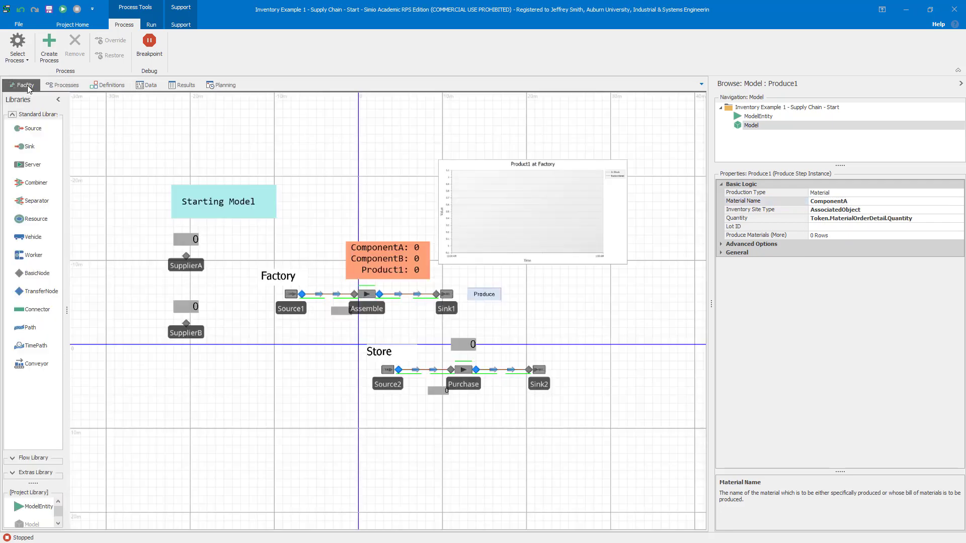
left_click(62, 9)
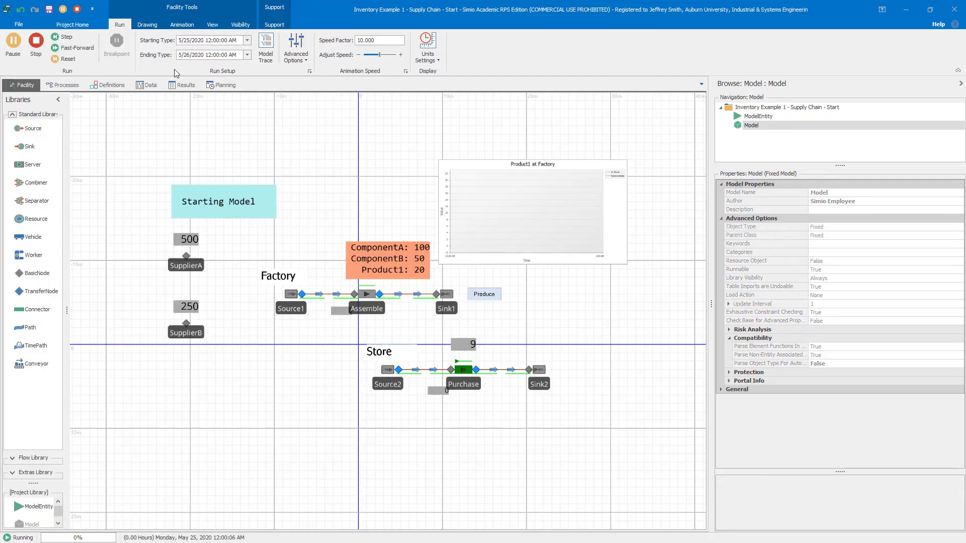
double_click(360, 40)
type("20")
key("Return")
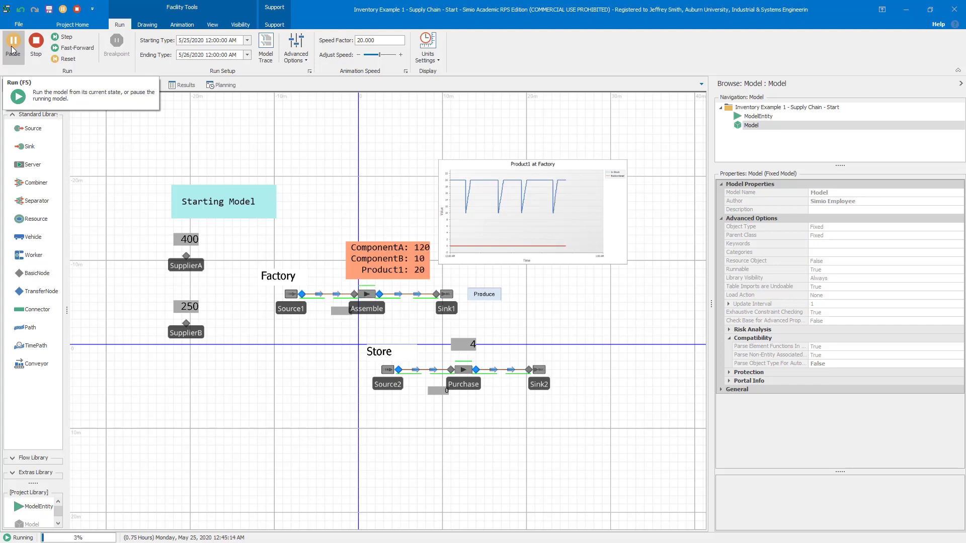
left_click(12, 49)
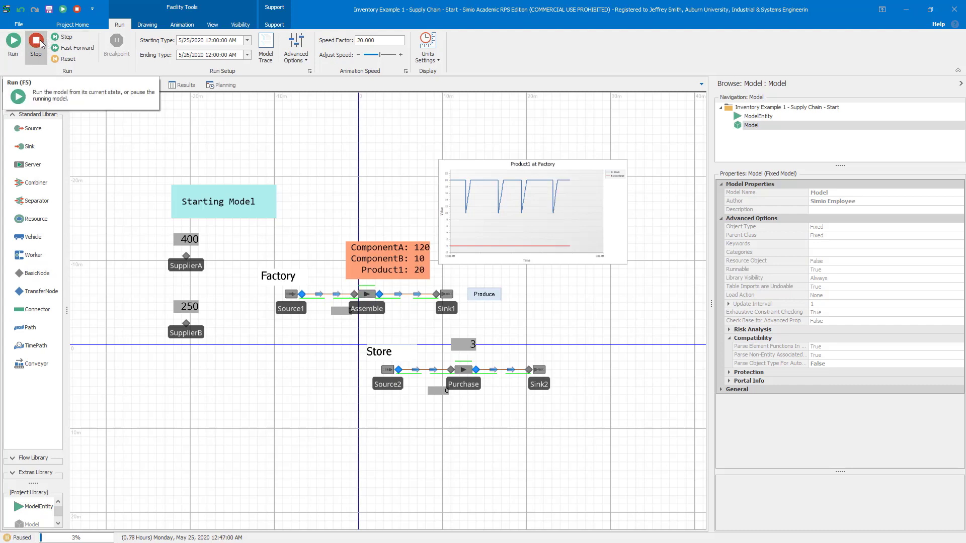
left_click(36, 43)
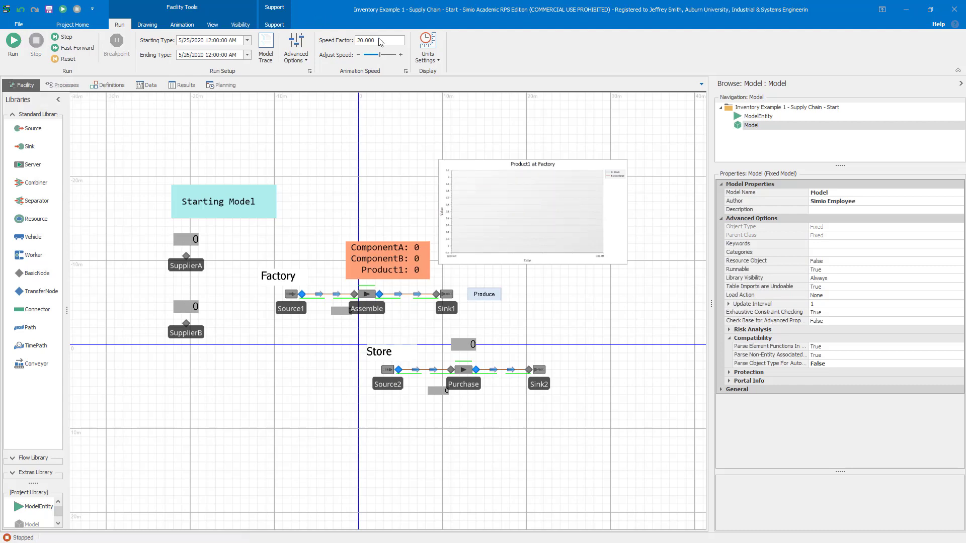
Step: Set the run's speed factor to 10
left_click_drag(374, 40, 348, 49)
type("10")
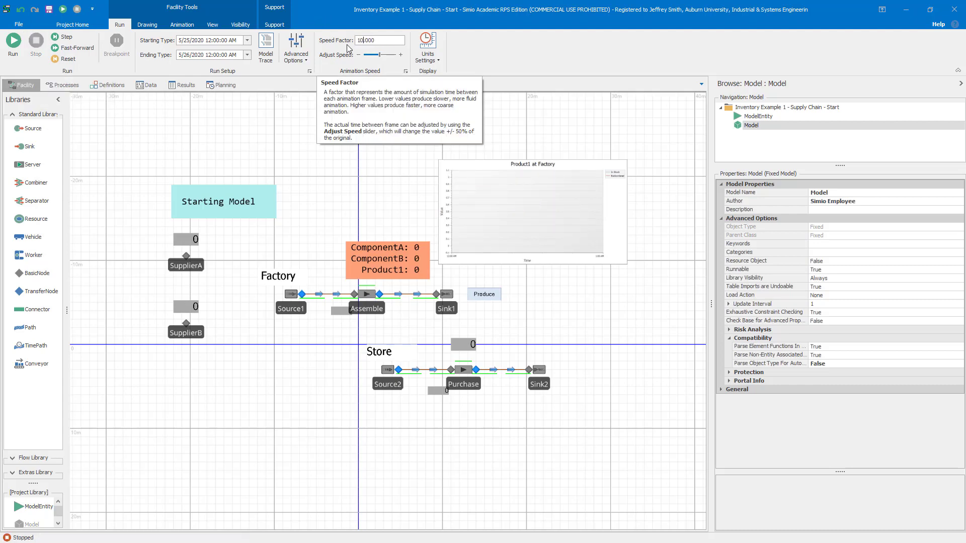
key("Return")
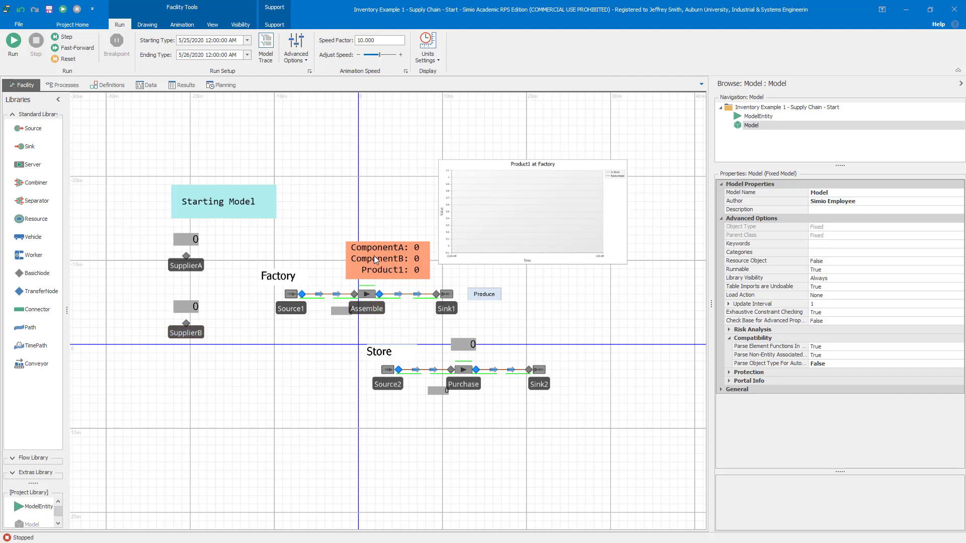
Step: Give the ComponentBFactory inventory a Continuous review period and a Reorder Point/Reorder Qty replenishment policy
left_click(112, 86)
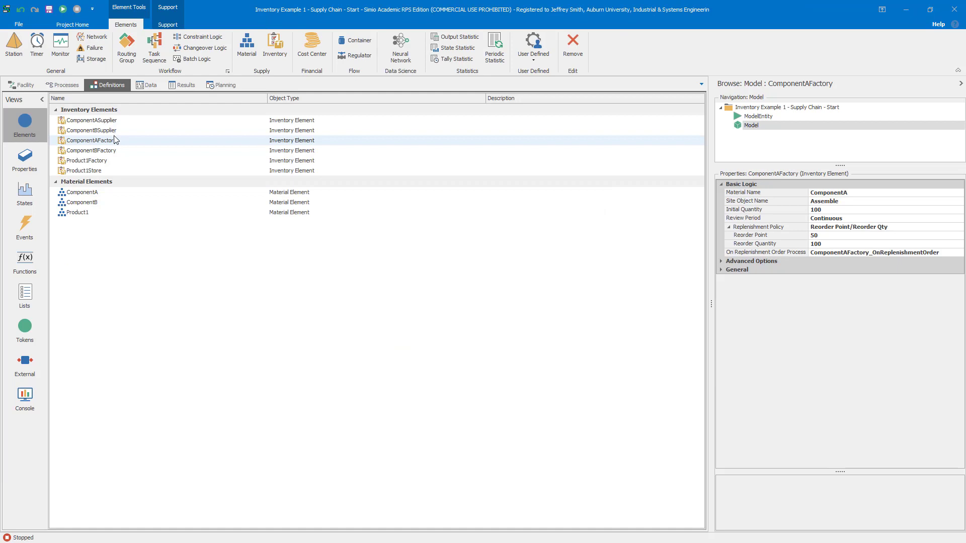
left_click(111, 152)
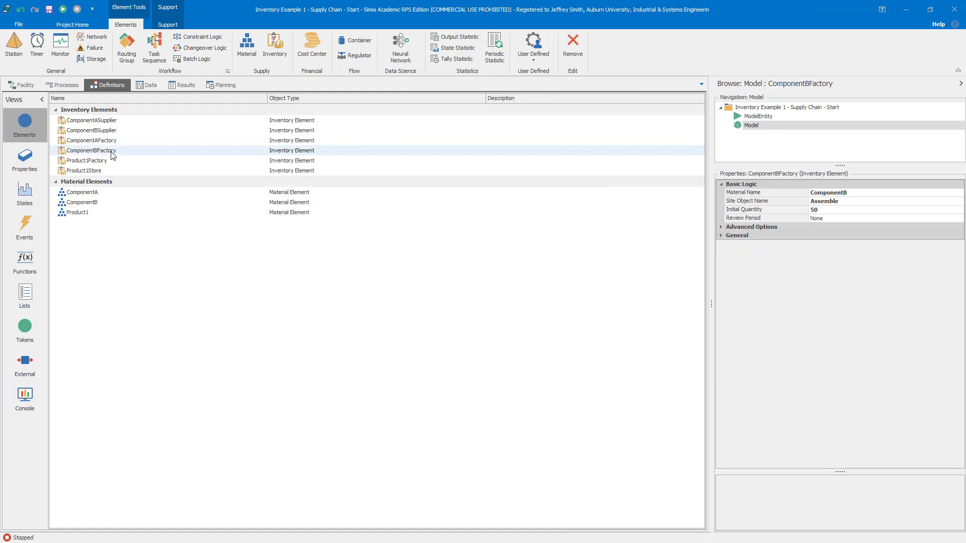
left_click(859, 218)
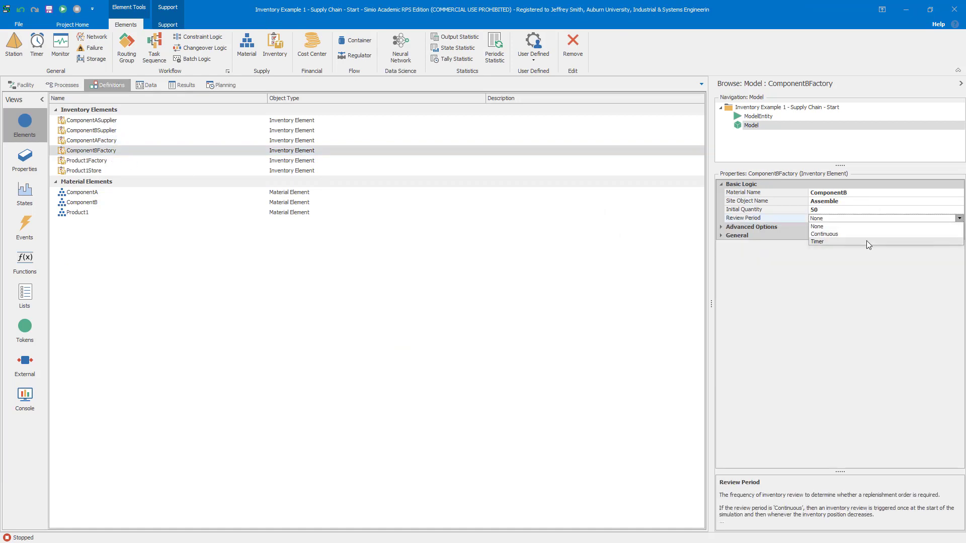
left_click(856, 235)
left_click(862, 228)
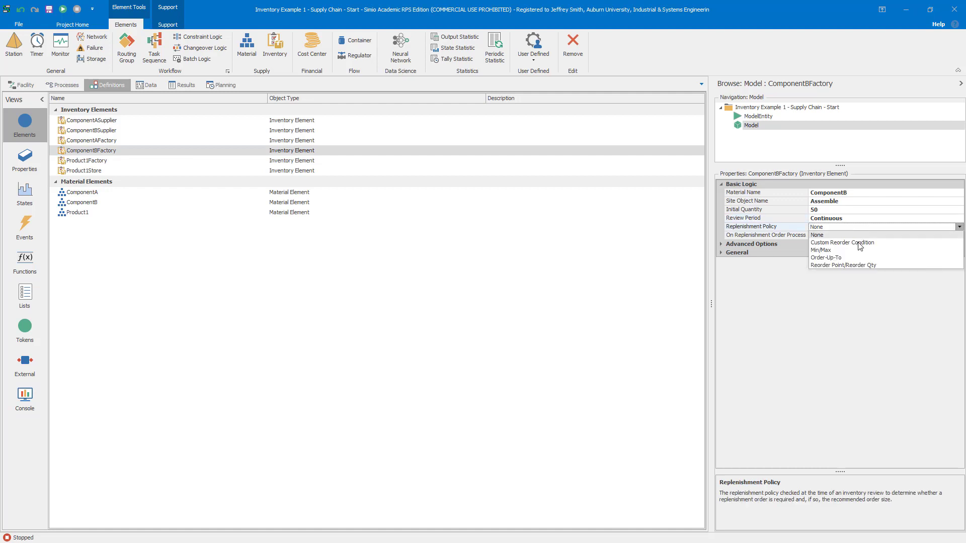
left_click(857, 267)
Step: Set ComponentBFactory's reorder point to 10 and reorder quantity to 40, and create its On Replenishment Order process
left_click(807, 235)
double_click(807, 235)
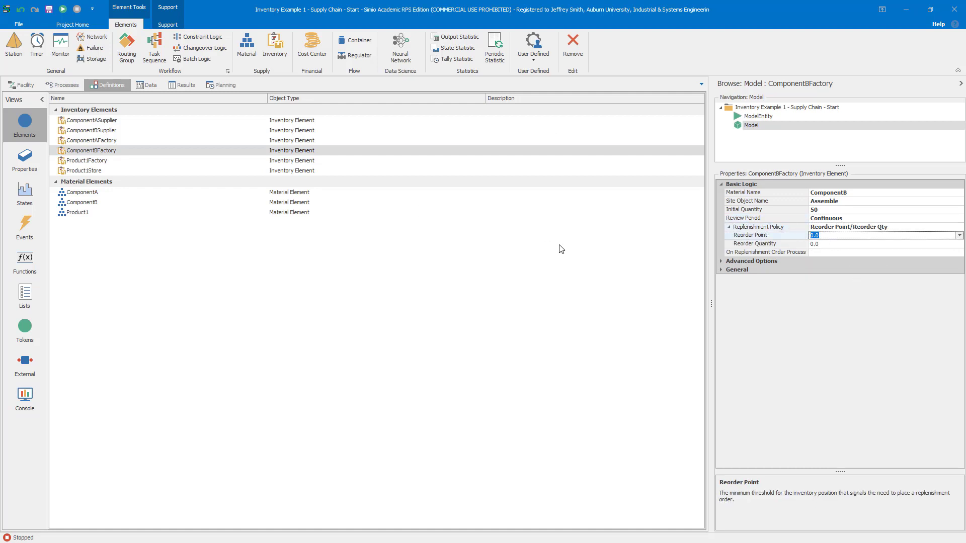
left_click(840, 244)
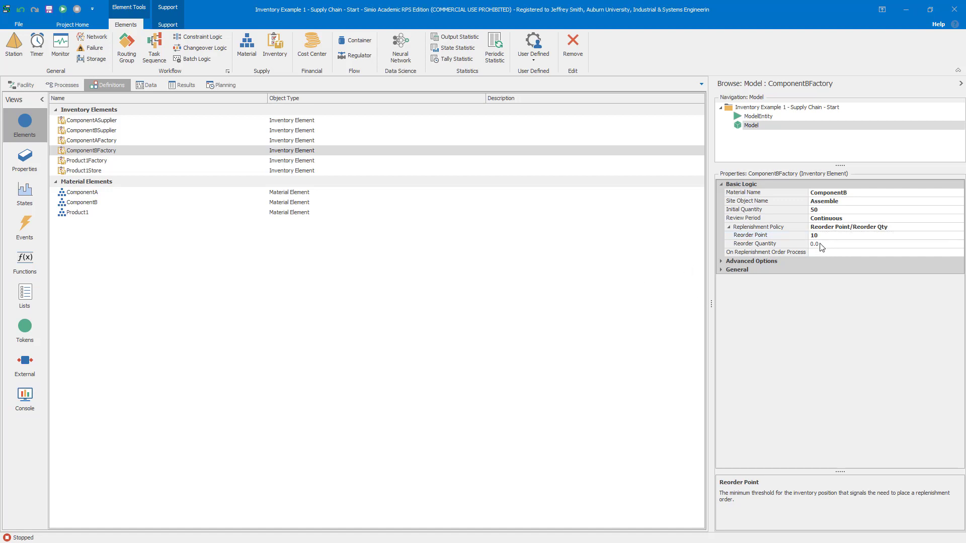
double_click(844, 247)
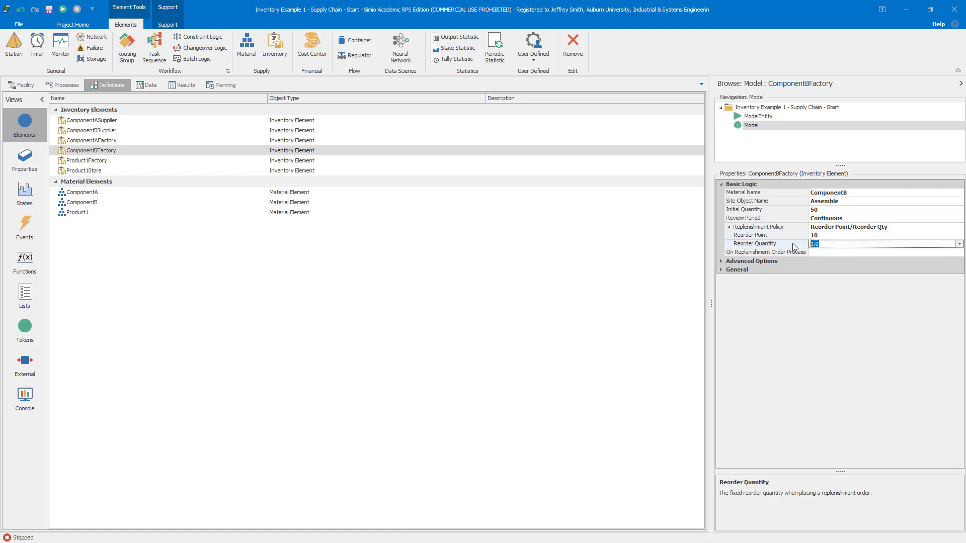
type("40")
key("Return")
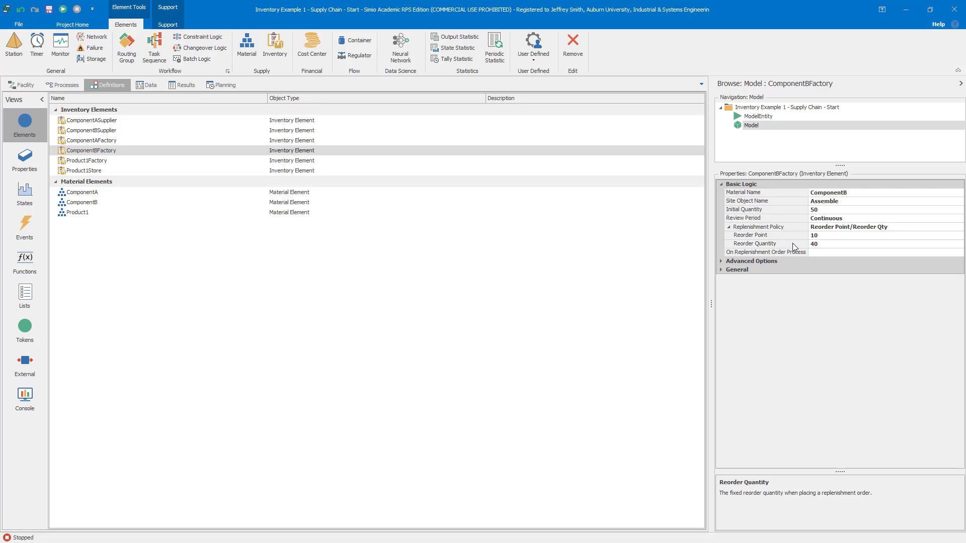
double_click(763, 253)
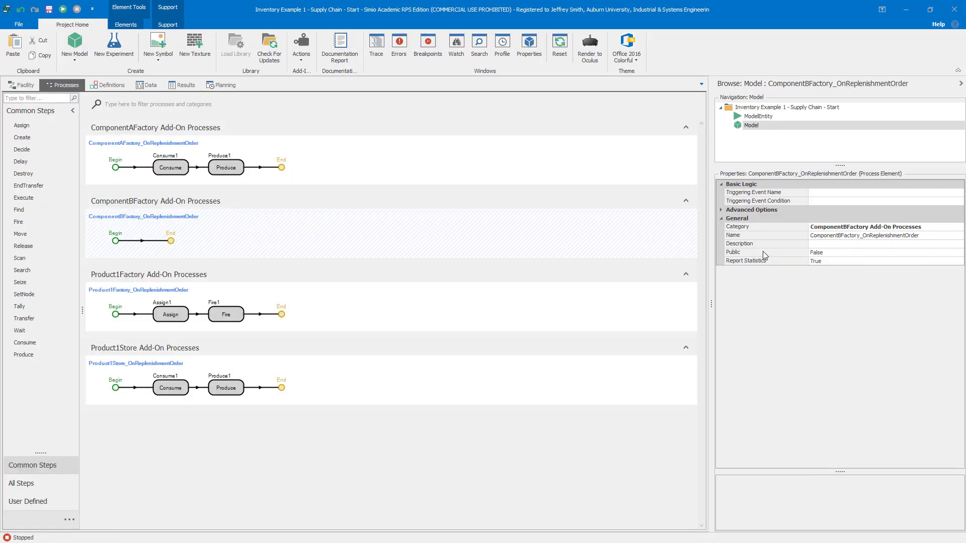
Step: Copy the Consume step from ComponentAFactory's replenishment process into ComponentBFactory's process
left_click(172, 172)
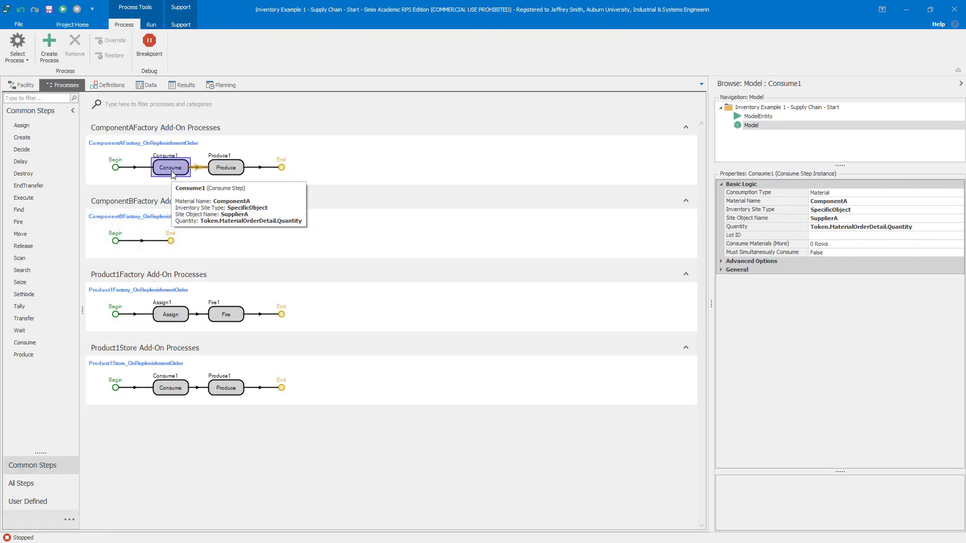
mouse_move(172, 172)
left_mouse_down()
mouse_move(289, 228)
mouse_move(182, 238)
left_mouse_up()
left_click(163, 246)
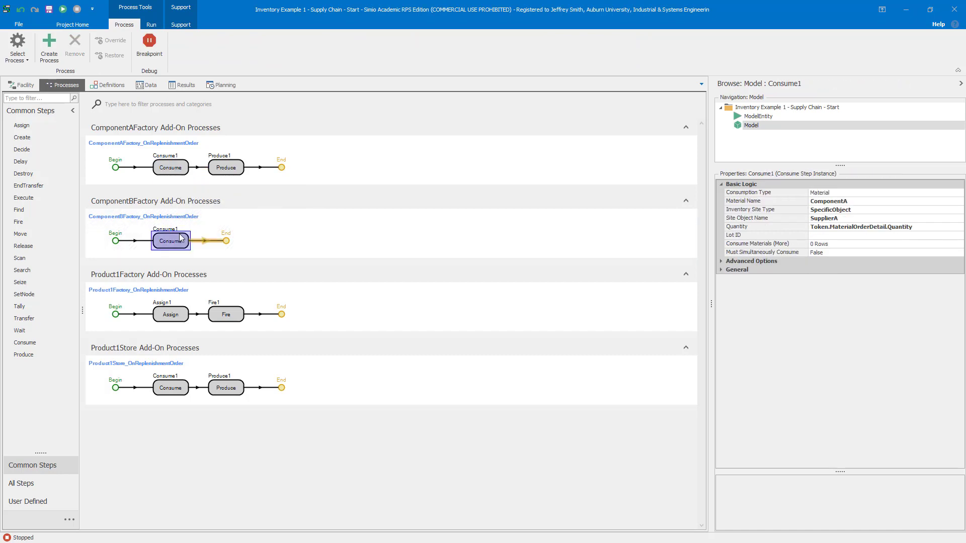
Step: Set the material of the Consume step in ComponentBFactory's process to ComponentB and its site object to SupplierB
left_click(849, 202)
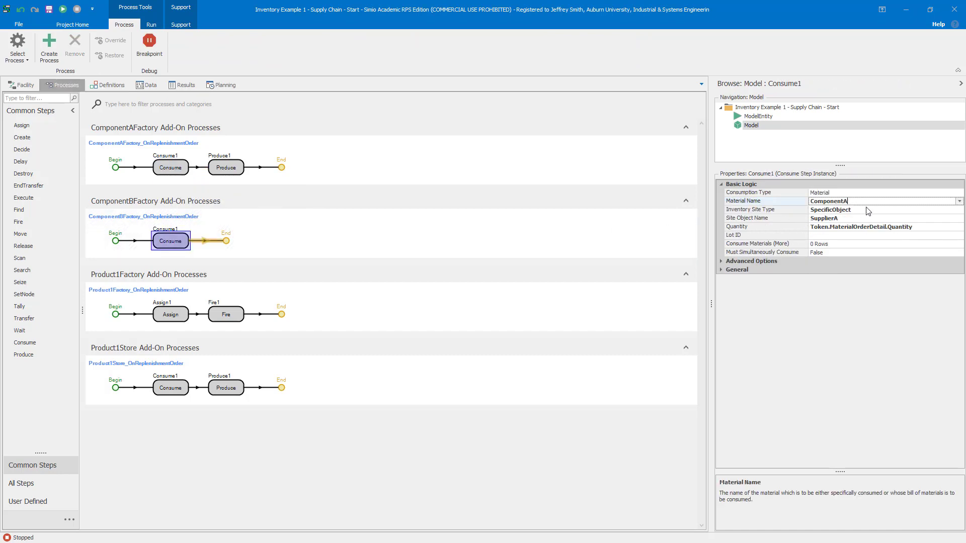
left_click(959, 202)
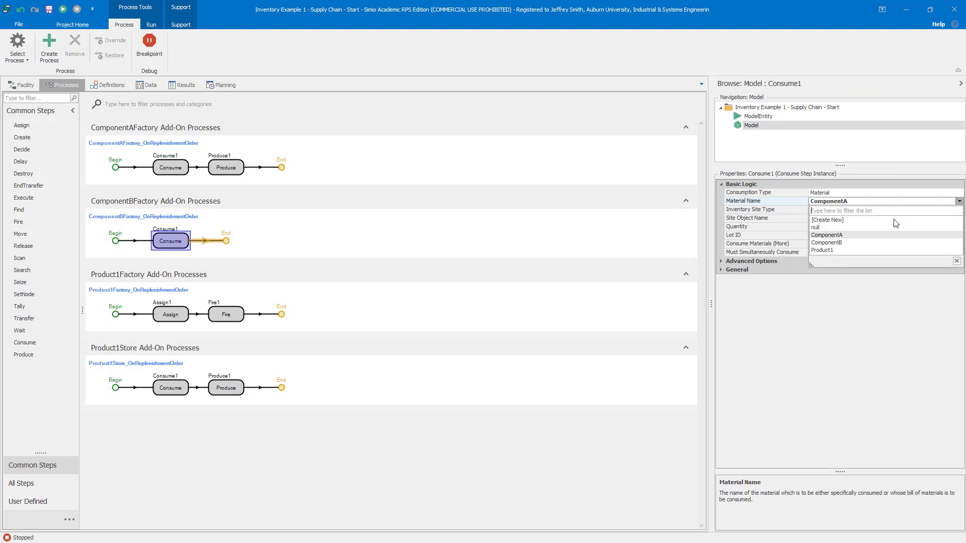
left_click(839, 245)
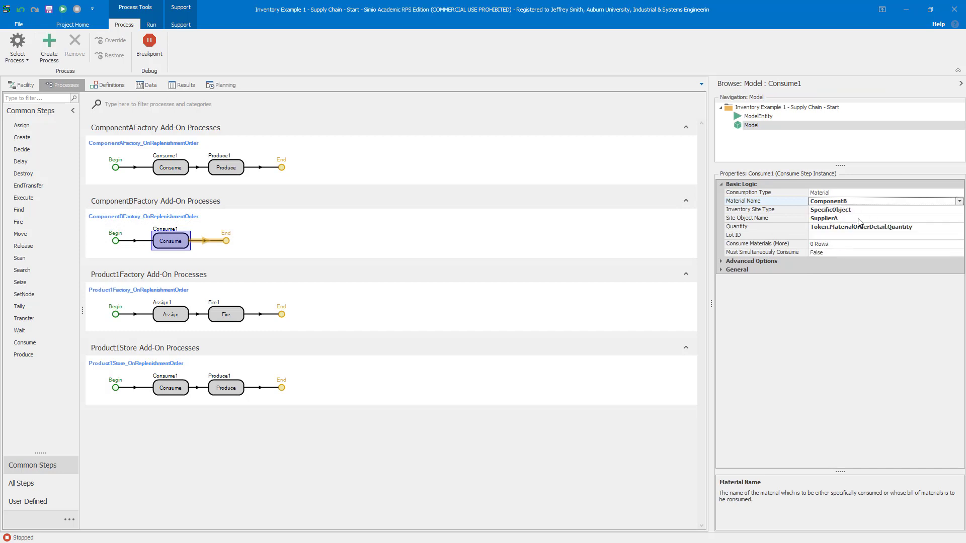
left_click(934, 220)
left_click(960, 219)
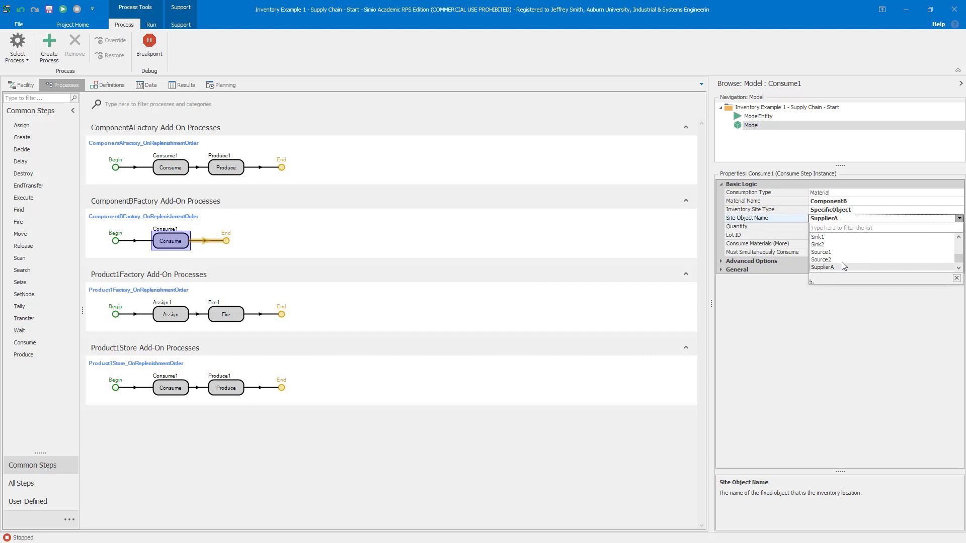
left_click(958, 268)
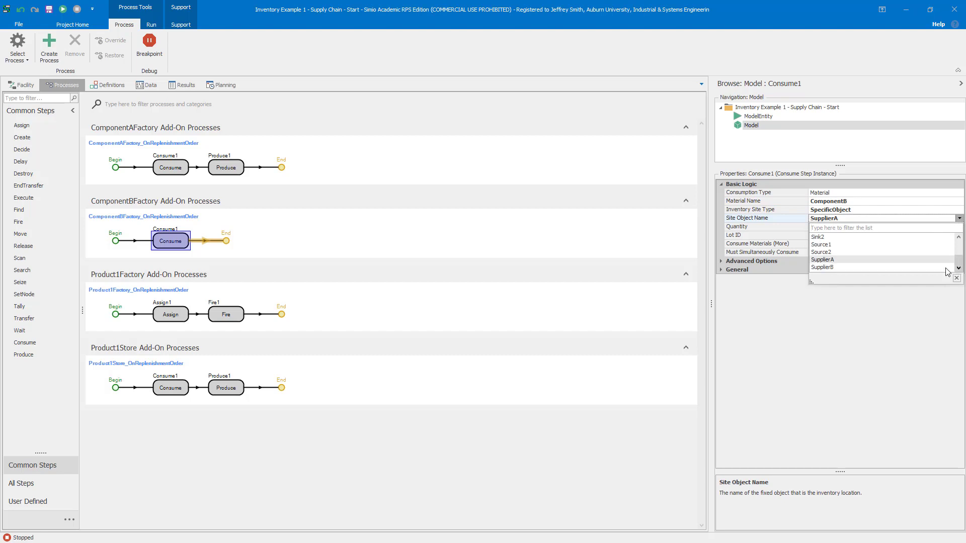
left_click(836, 268)
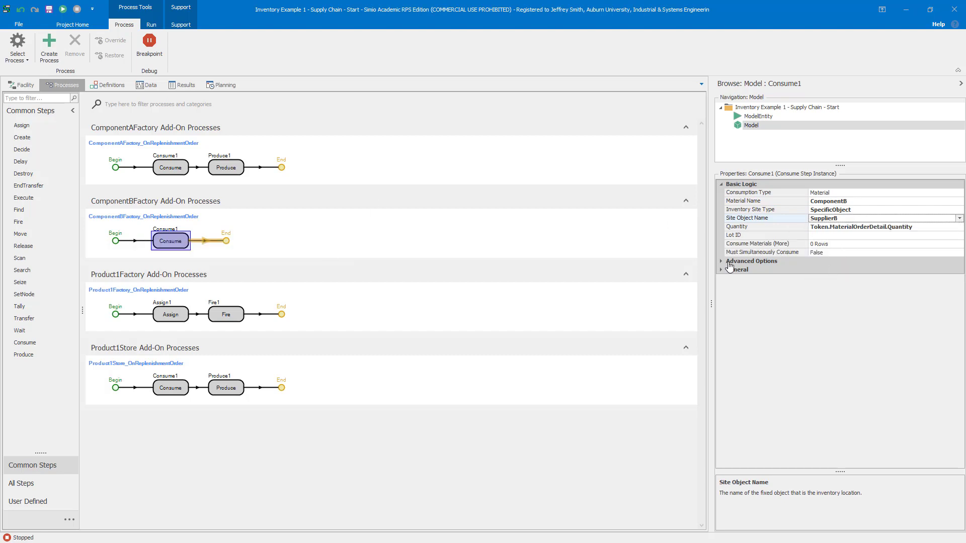
left_click(369, 198)
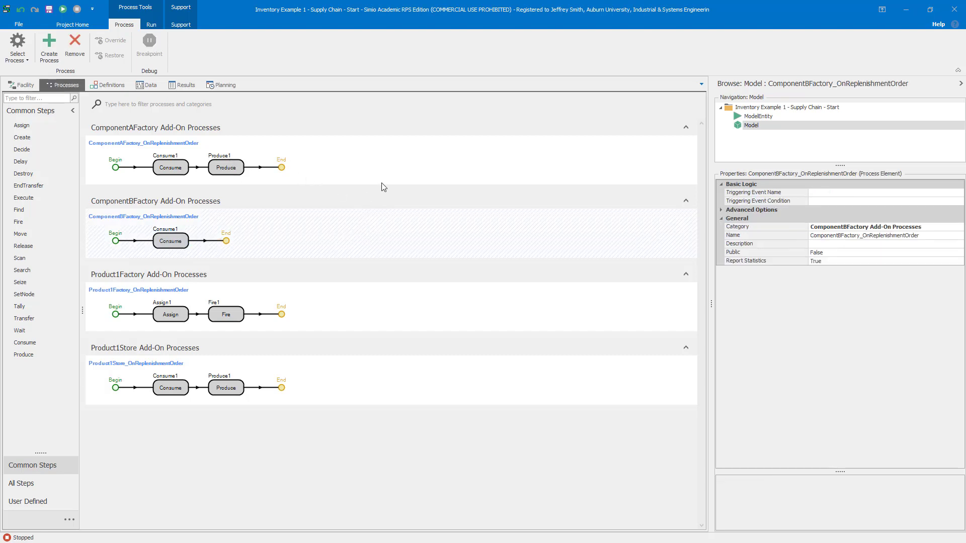
Step: Copy ComponentAFactory's Produce step to the end of ComponentBFactory's process and set its material to ComponentB
left_click(231, 169)
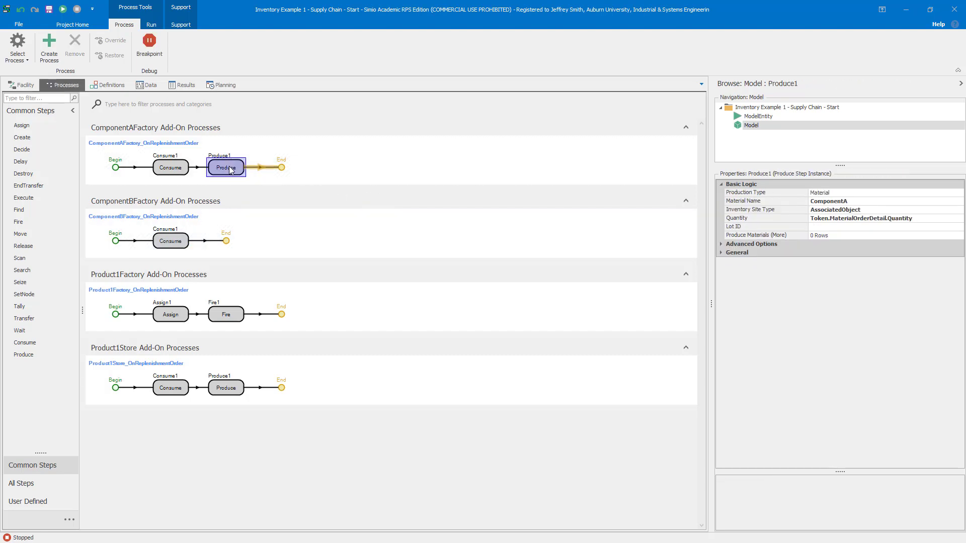
left_click(261, 246)
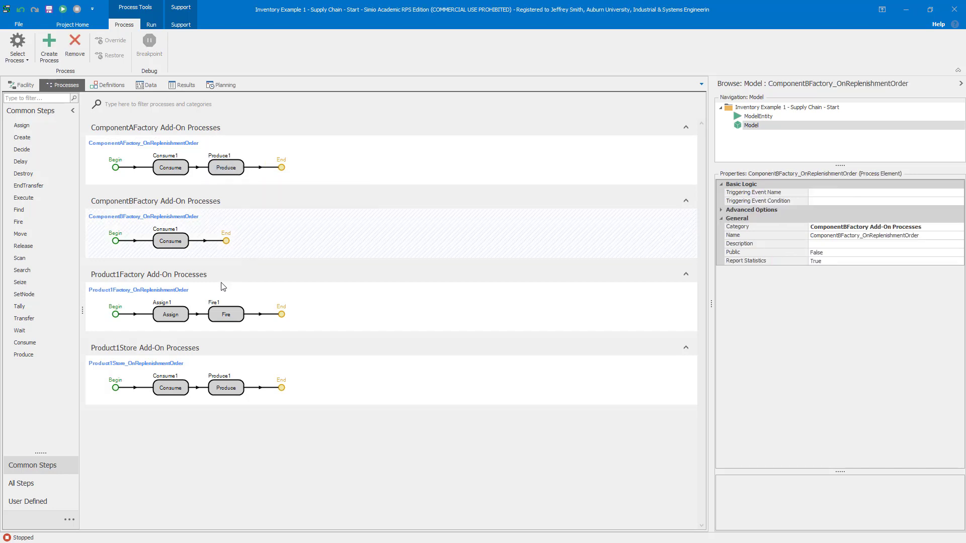
key("ctrl+v")
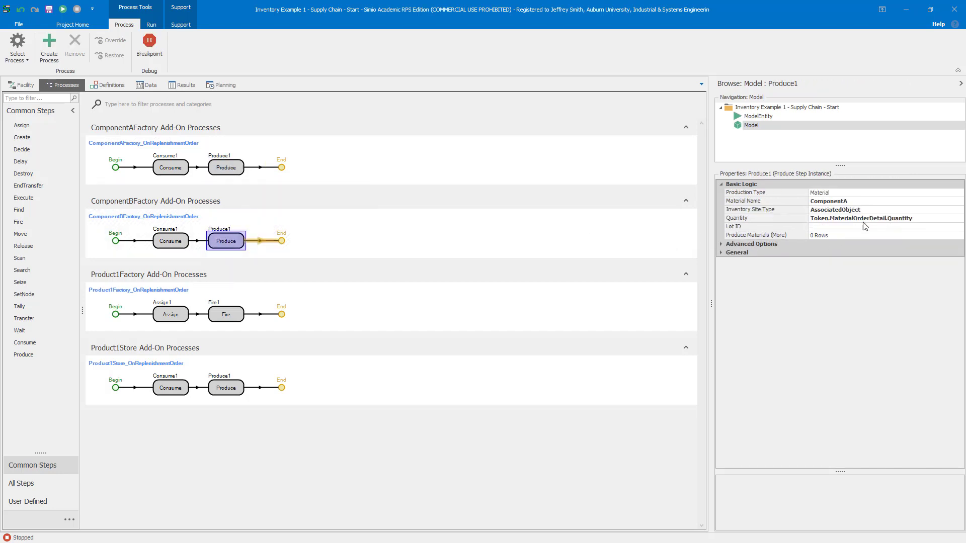
left_click(877, 199)
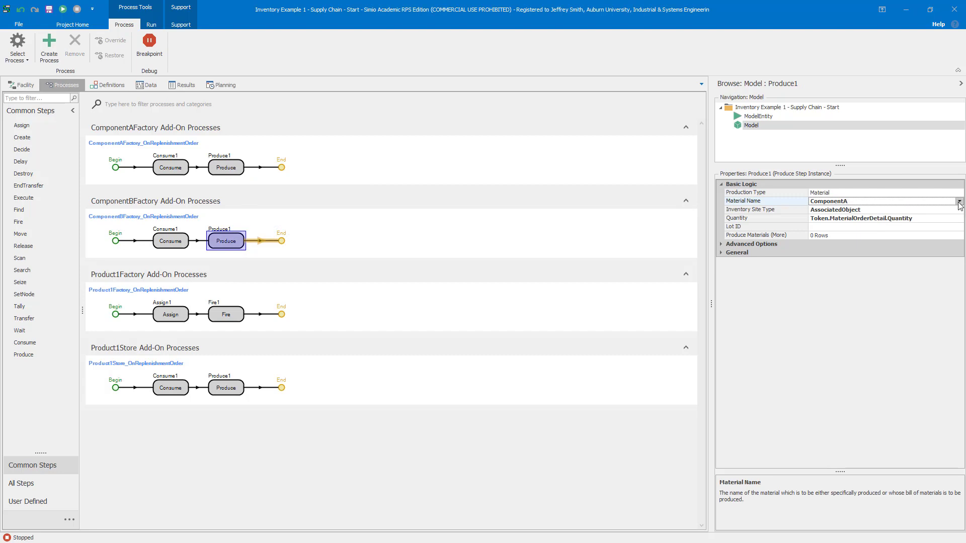
left_click(960, 200)
left_click(828, 243)
Step: Run the model in the Facility view to observe the component inventories at the suppliers and the Factory, and stop the run
left_click(25, 86)
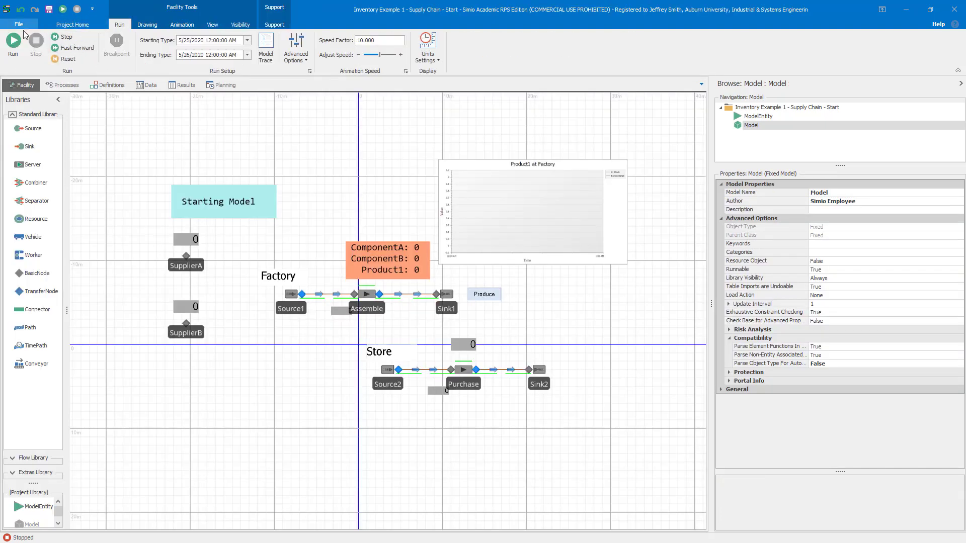
left_click(20, 40)
left_click_drag(392, 248, 360, 285)
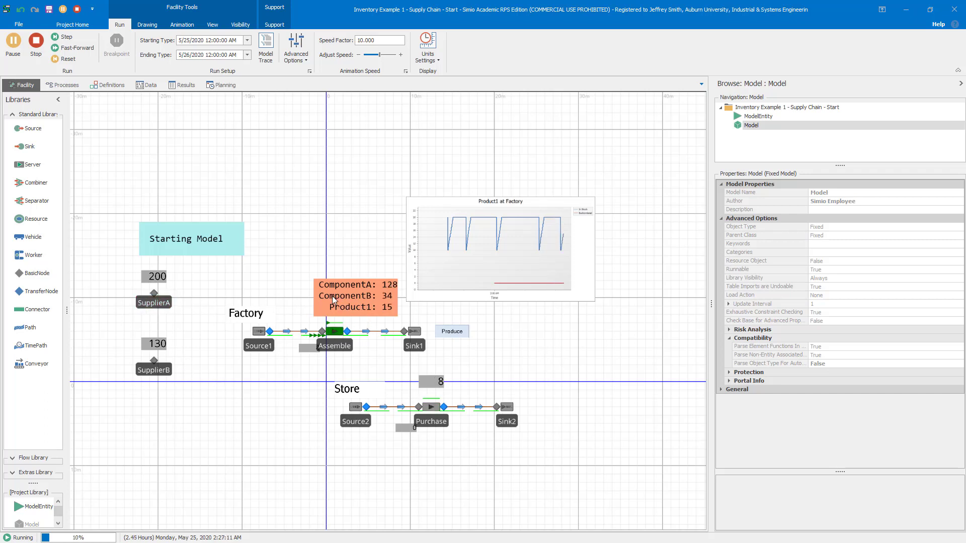
left_click(37, 45)
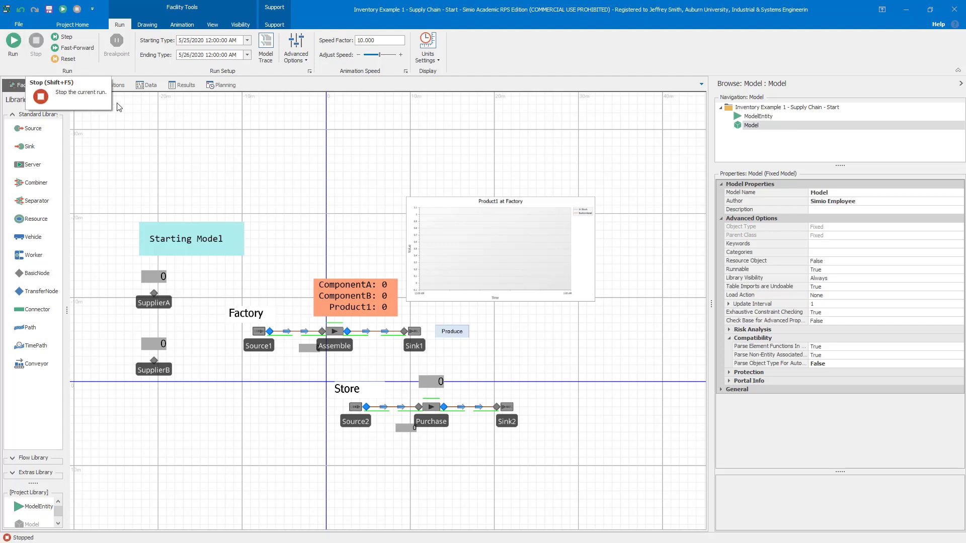
Step: Set the Assume Infinite Availability If condition of the ComponentASupplier inventory to 1
left_click(109, 85)
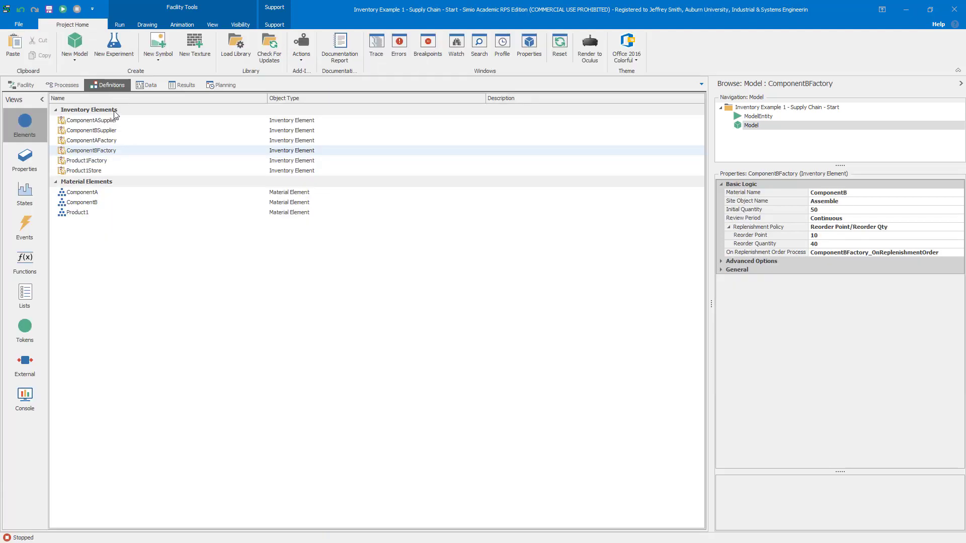
left_click(98, 121)
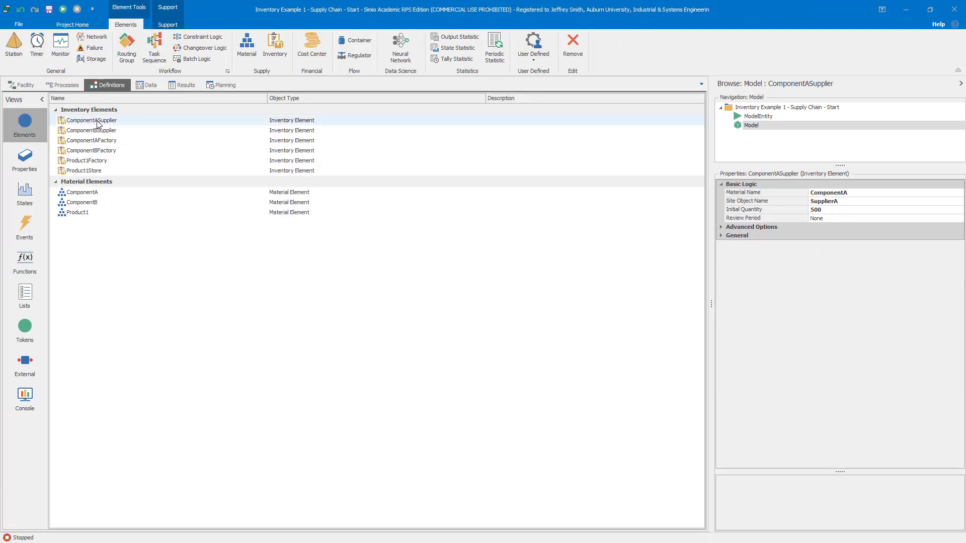
left_click(721, 228)
left_click(838, 244)
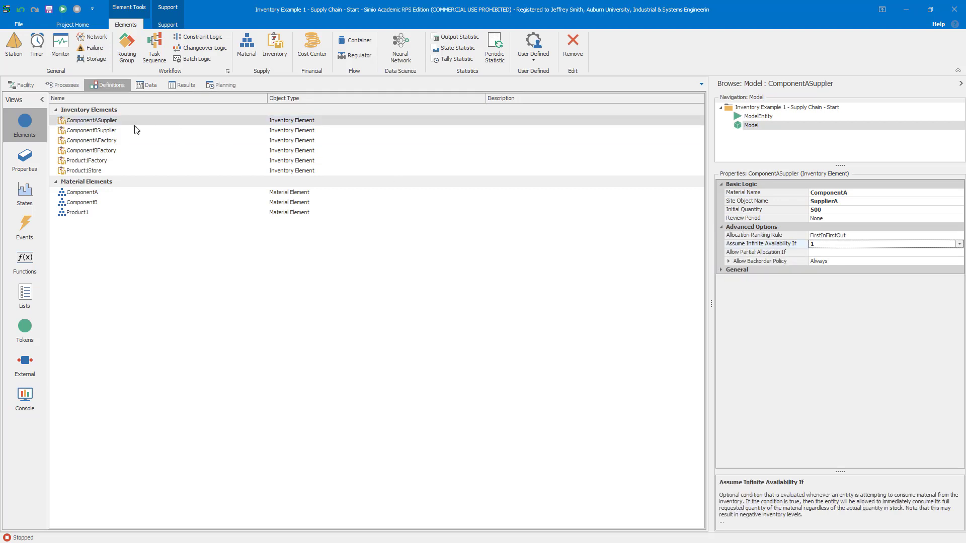
Step: Set the Assume Infinite Availability If condition of the ComponentBSupplier inventory to 1
left_click(107, 131)
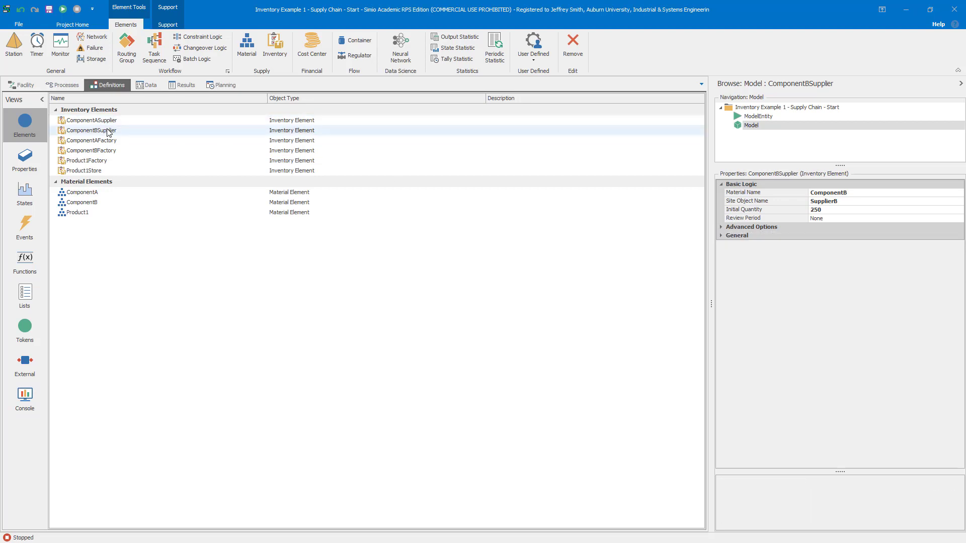
left_click(720, 231)
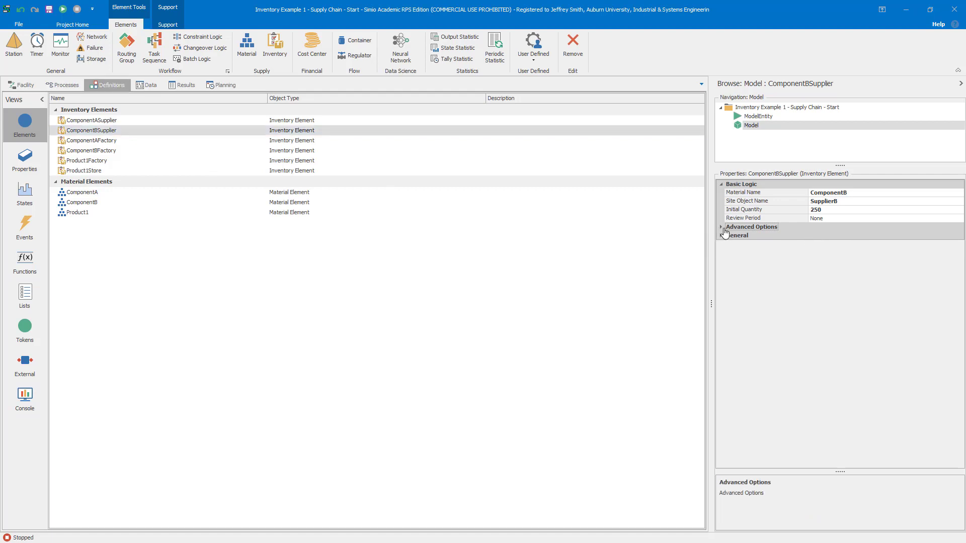
left_click(723, 229)
left_click(829, 246)
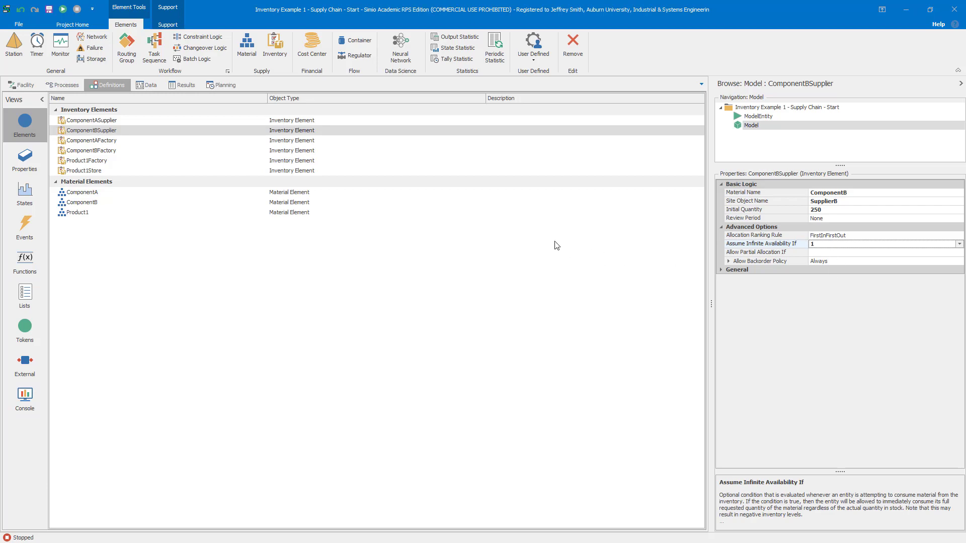
Step: Compare the facility layout with the replenishment processes to review how materials are consumed and produced between suppliers, Factory and Store
left_click(31, 86)
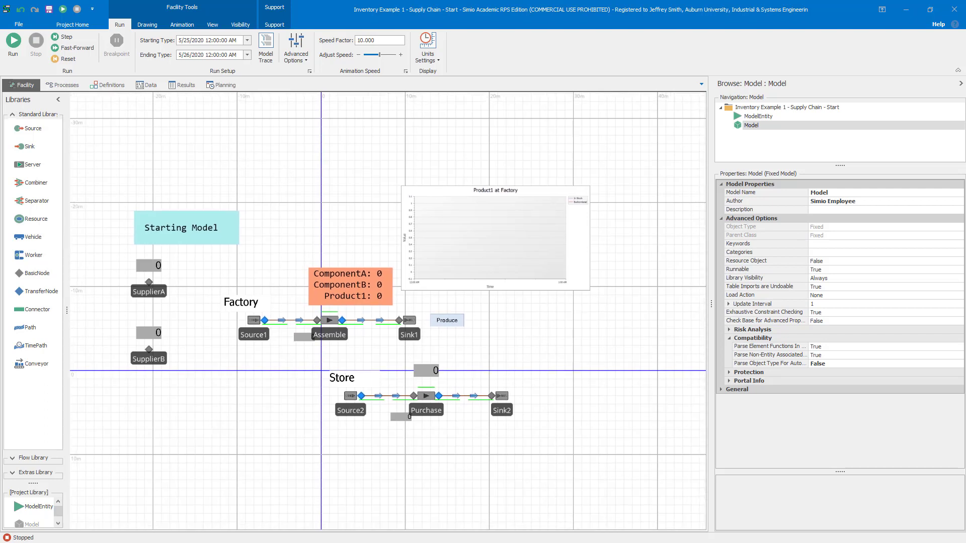
left_click_drag(248, 399, 280, 392)
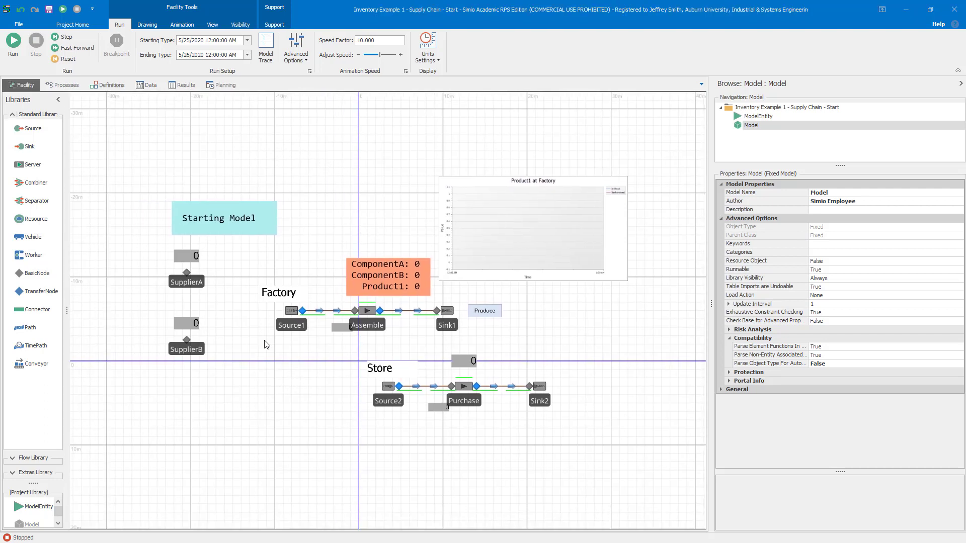
left_click(68, 86)
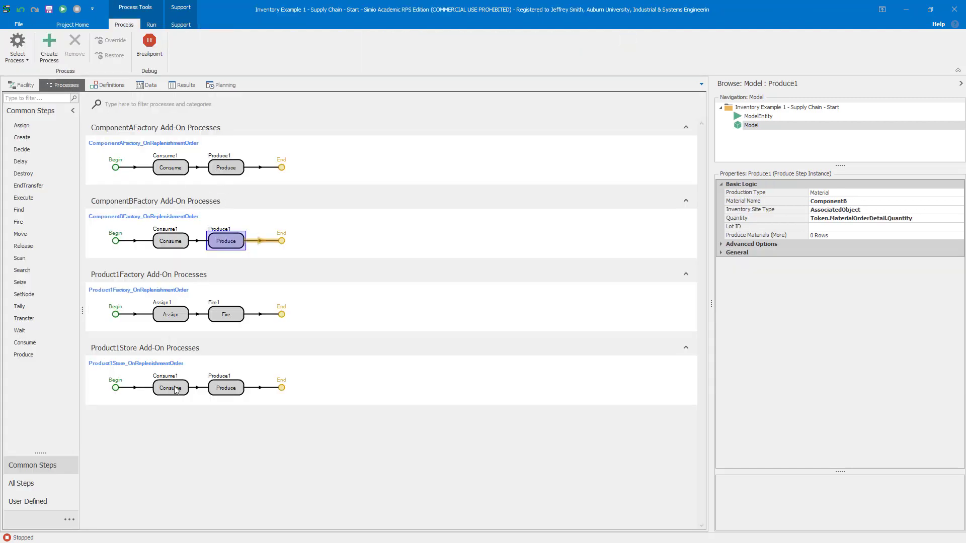
mouse_move(167, 393)
left_click(22, 86)
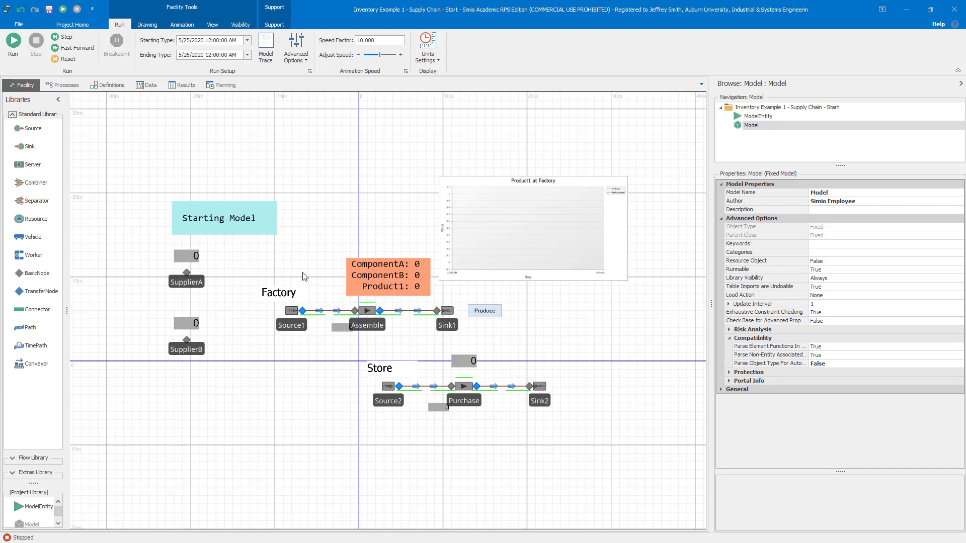
left_click(62, 85)
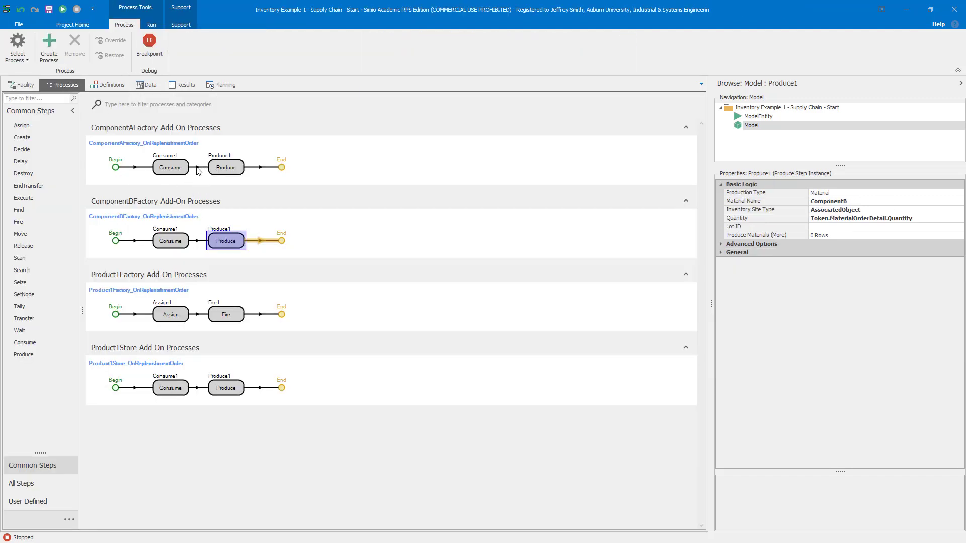
mouse_move(229, 166)
left_click(22, 85)
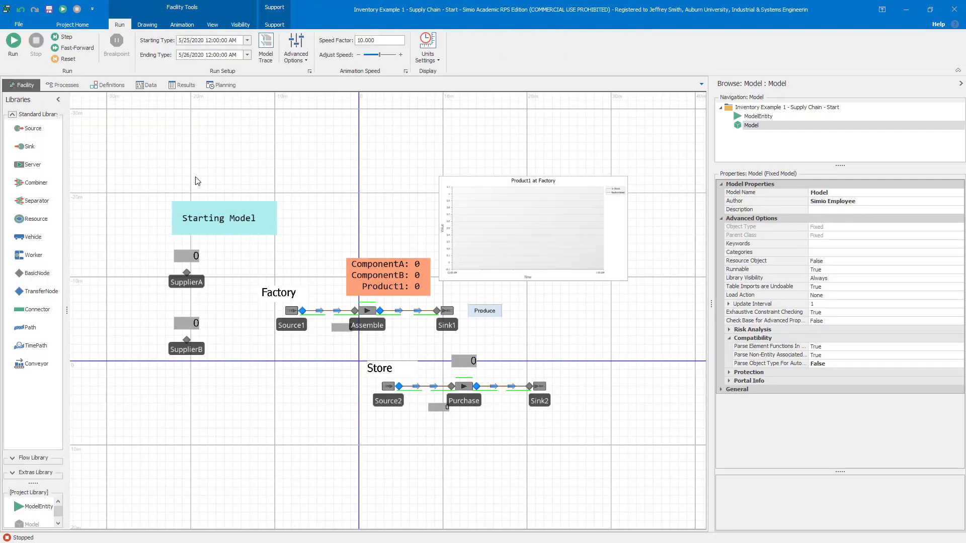